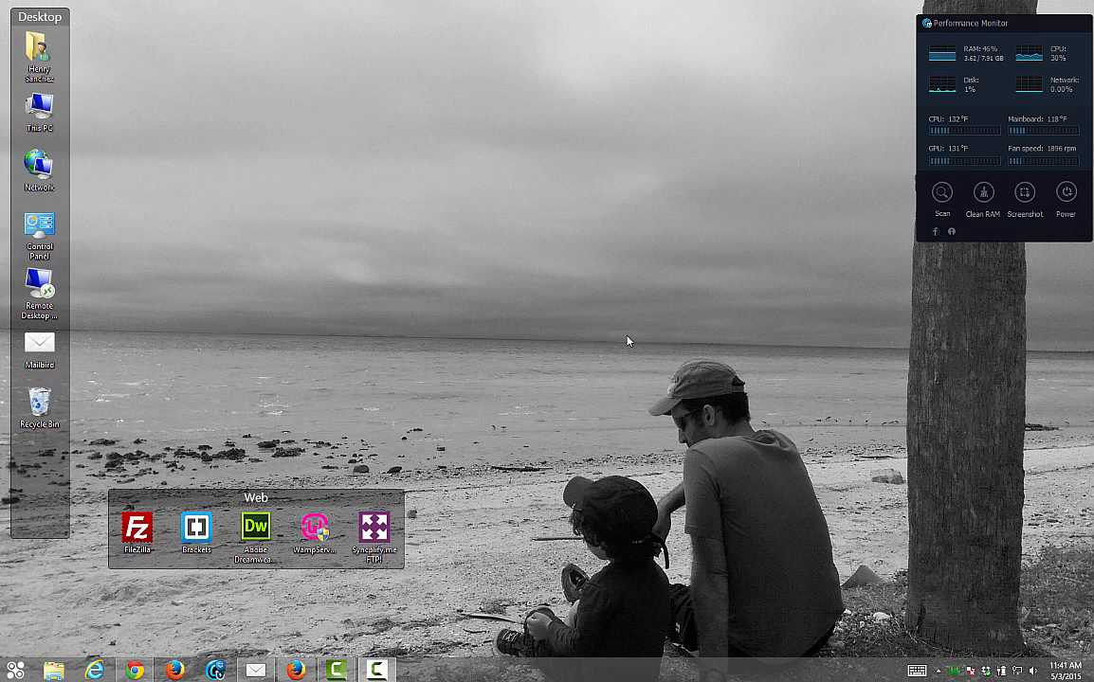
# Bring the Chrome window with the wordpress.org home page to the front
pyautogui.click(135, 671)
pyautogui.scroll(-3, 527, 320)
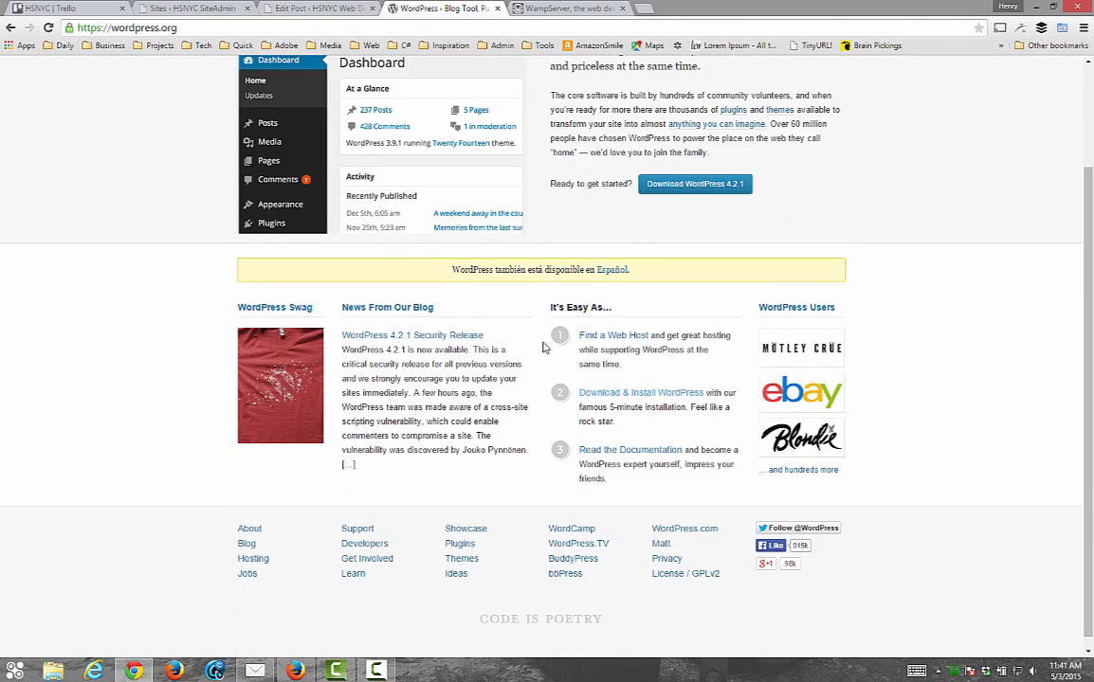
pyautogui.scroll(3, 529, 284)
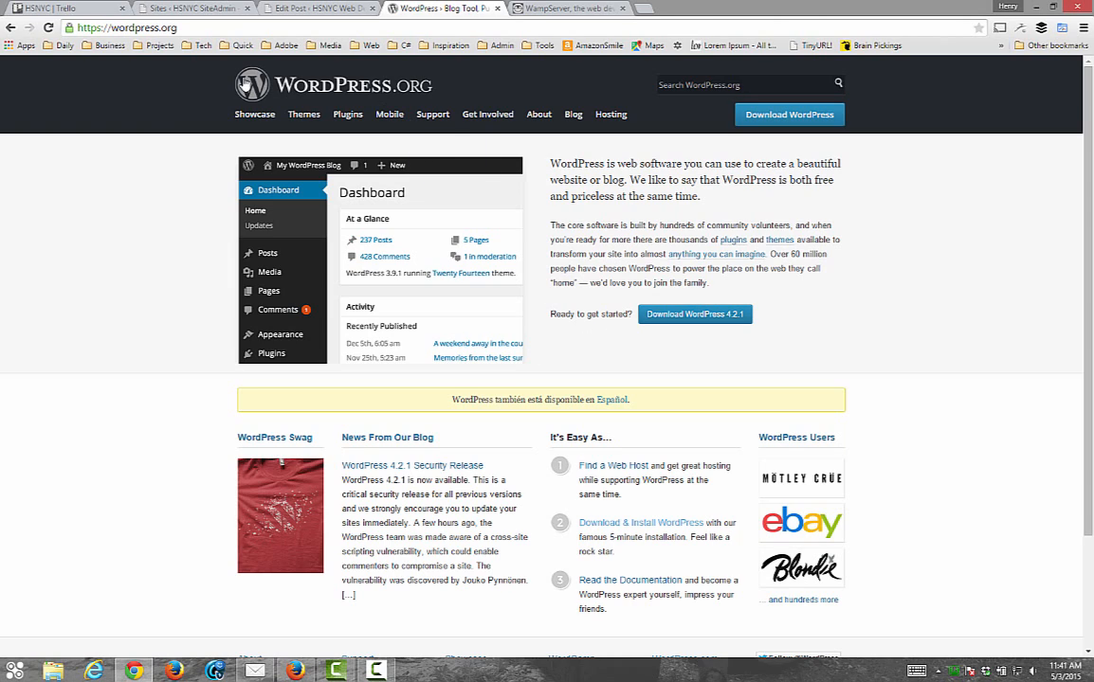
pyautogui.click(147, 29)
pyautogui.click(142, 28)
pyautogui.moveTo(529, 329)
pyautogui.scroll(-3, 586, 352)
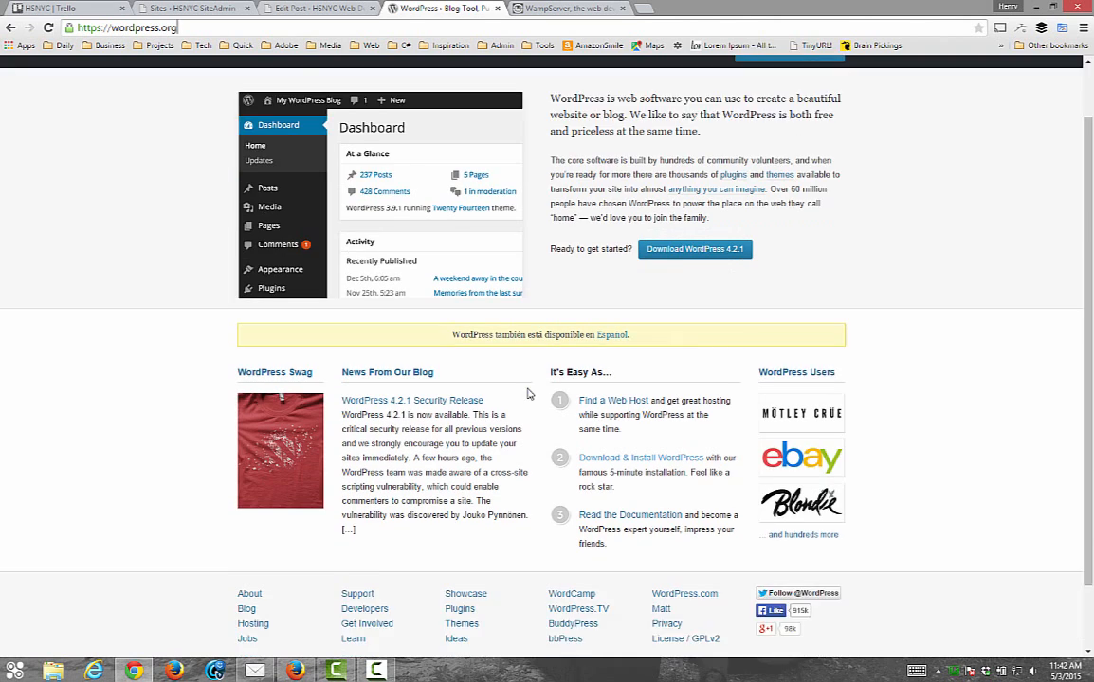
pyautogui.scroll(1, 528, 392)
pyautogui.scroll(-1, 549, 429)
pyautogui.scroll(-1, 553, 430)
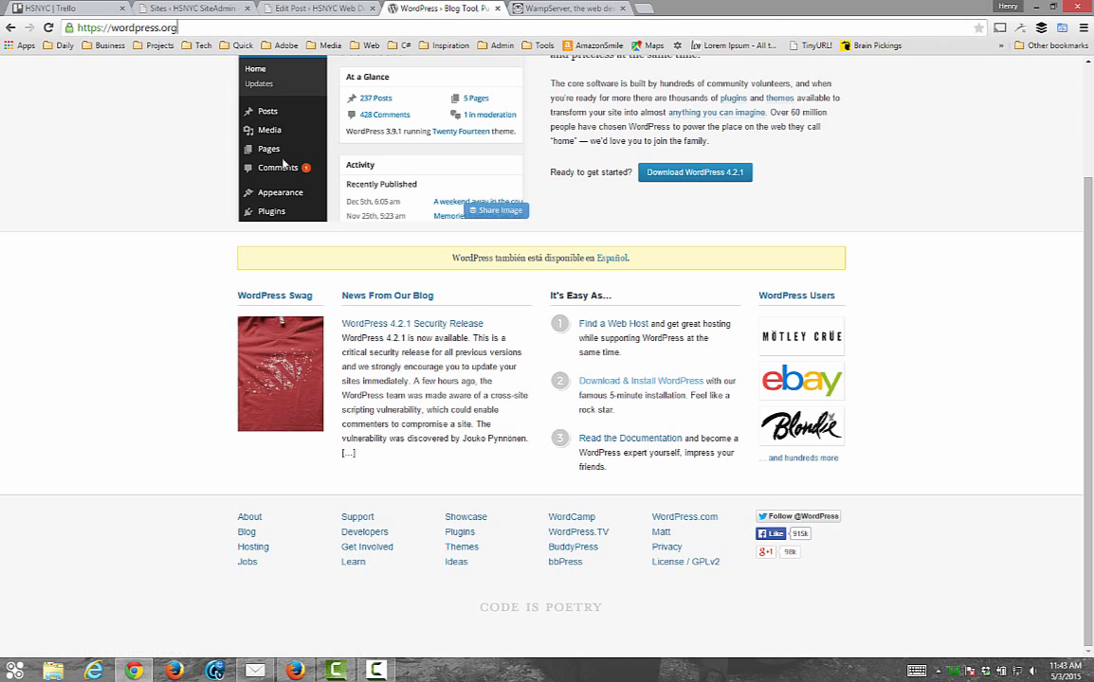
pyautogui.scroll(3, 303, 300)
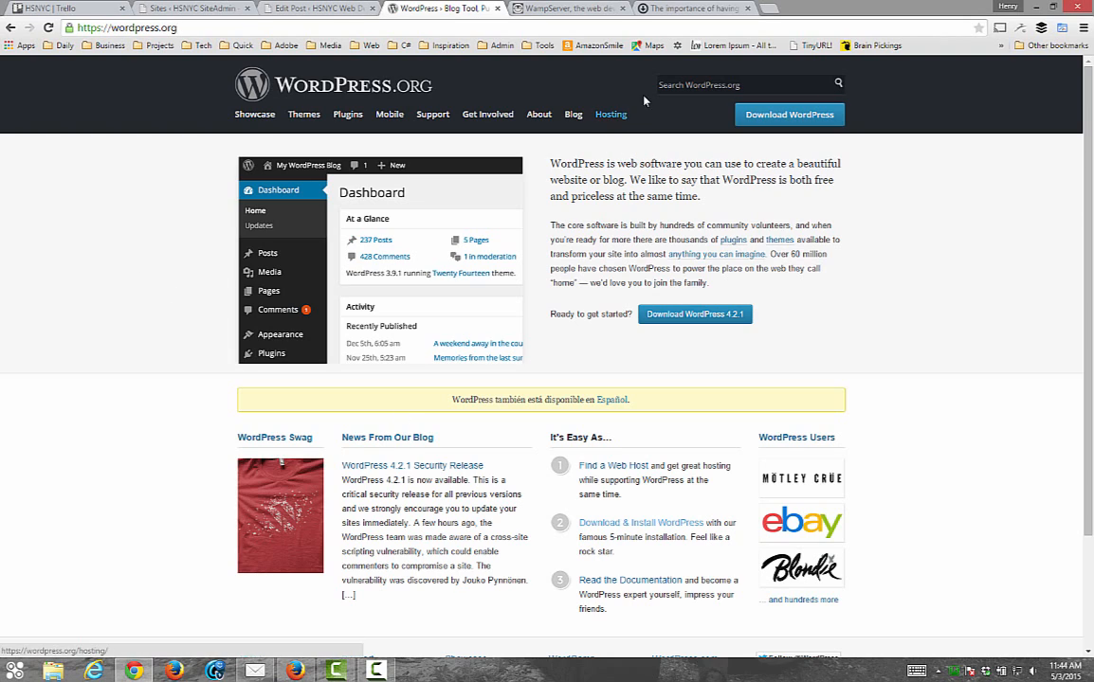
# Read through the article on the importance of having a staging site
pyautogui.click(654, 9)
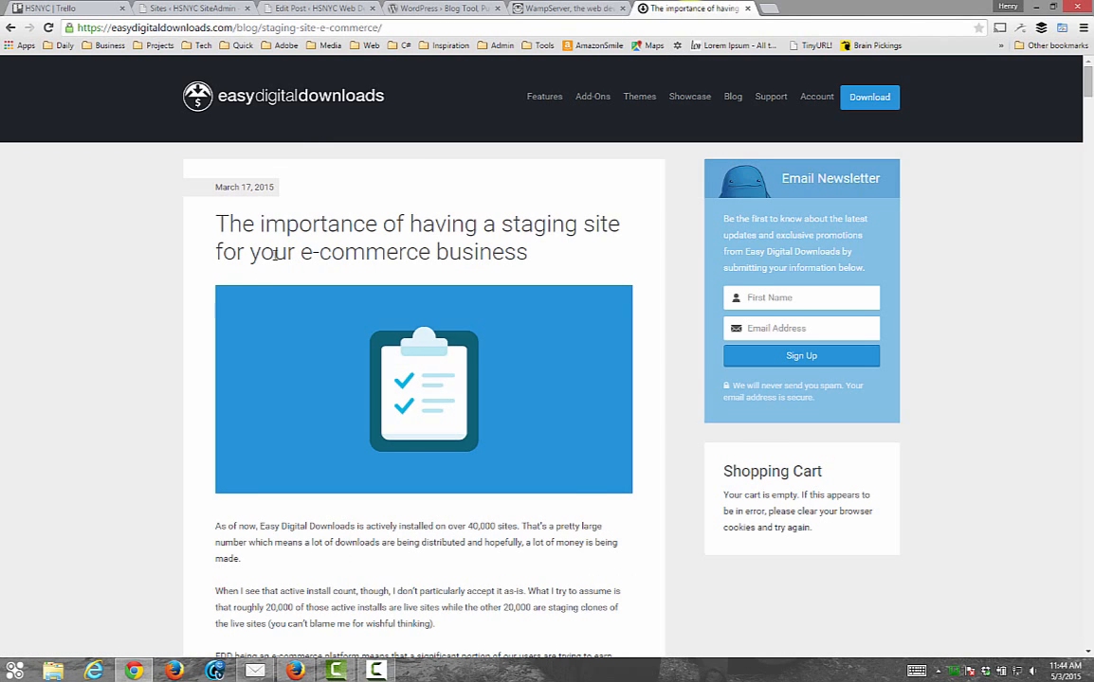
pyautogui.scroll(-3, 296, 285)
pyautogui.scroll(3, 298, 327)
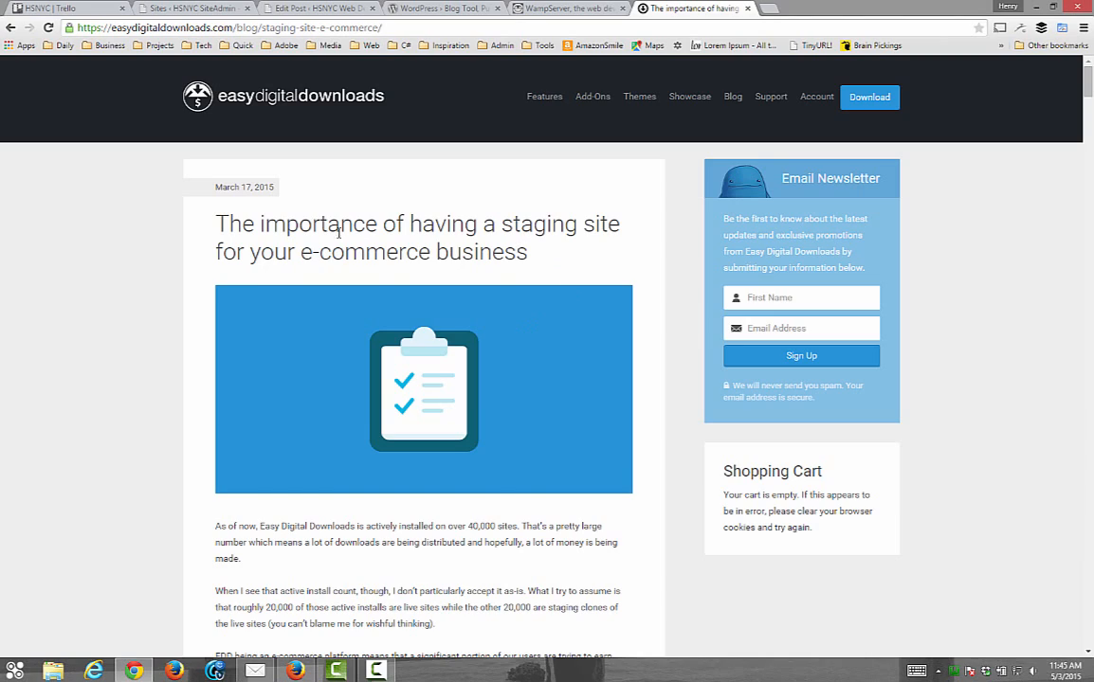
pyautogui.scroll(-2, 411, 321)
pyautogui.scroll(-7, 411, 320)
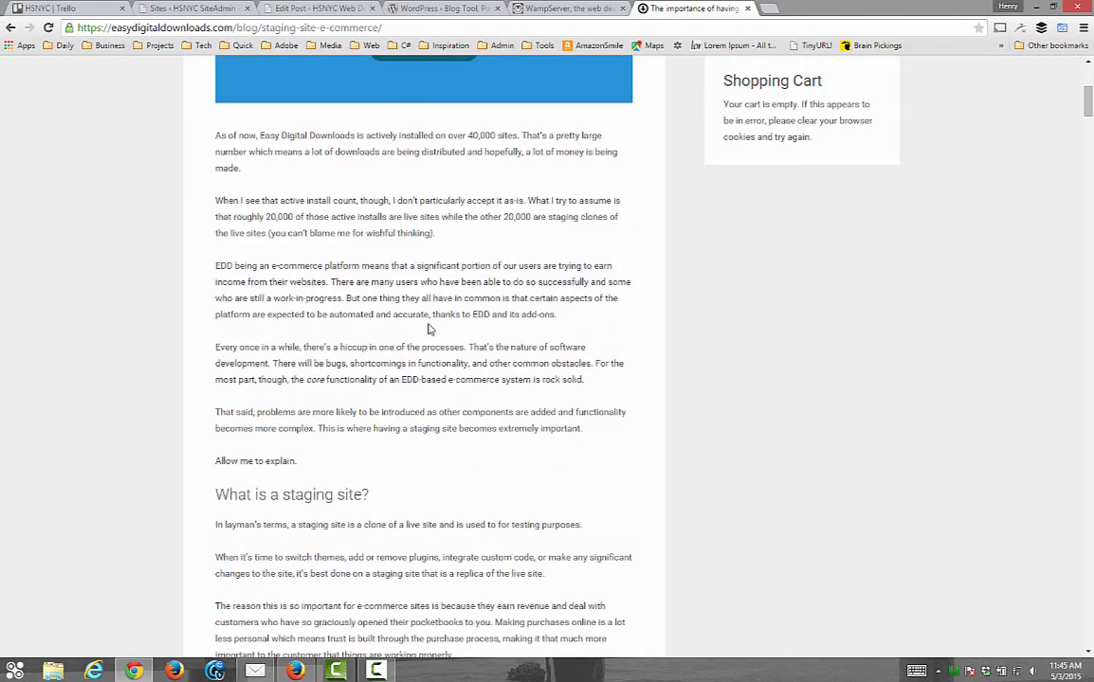
pyautogui.scroll(5, 474, 328)
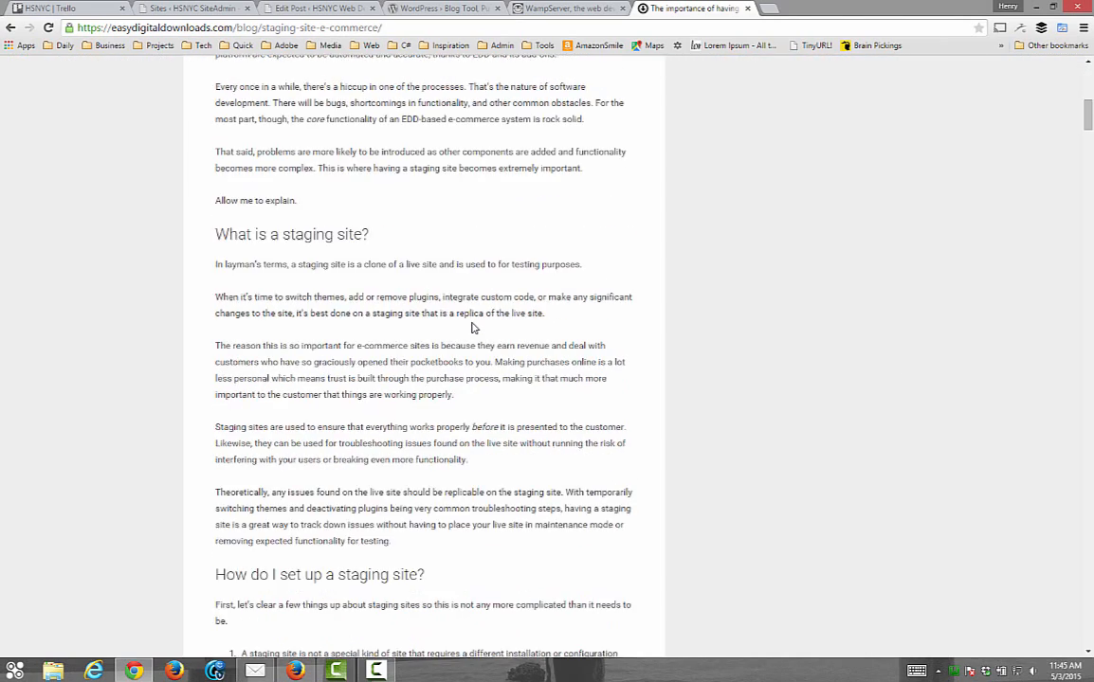
pyautogui.scroll(4, 473, 328)
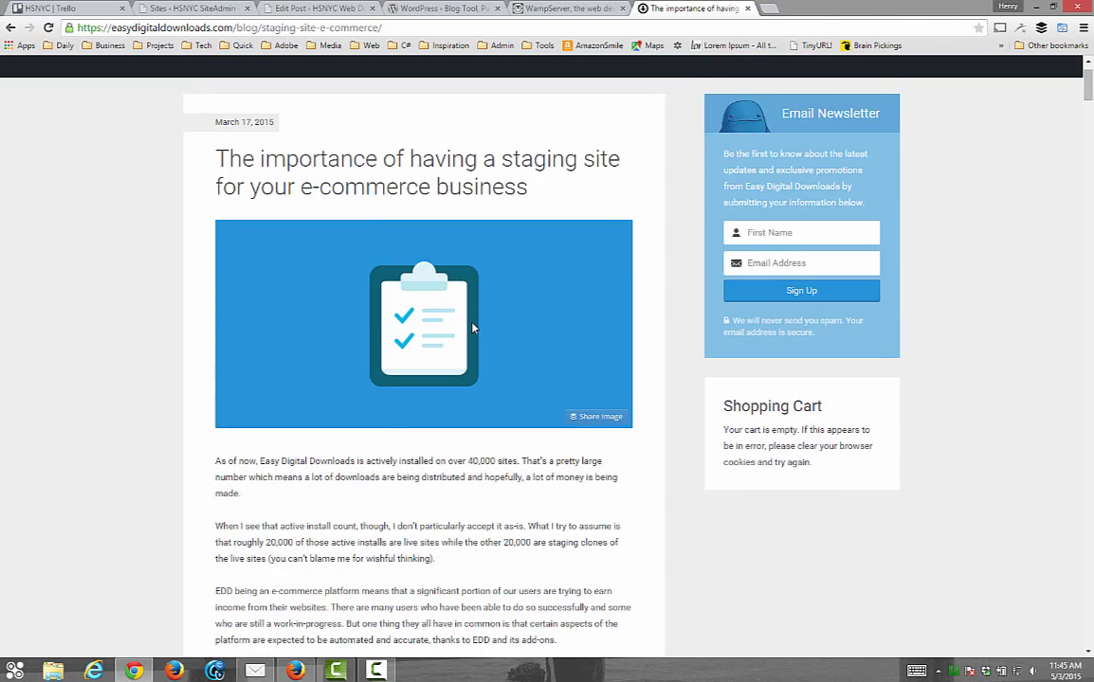
pyautogui.scroll(-4, 471, 325)
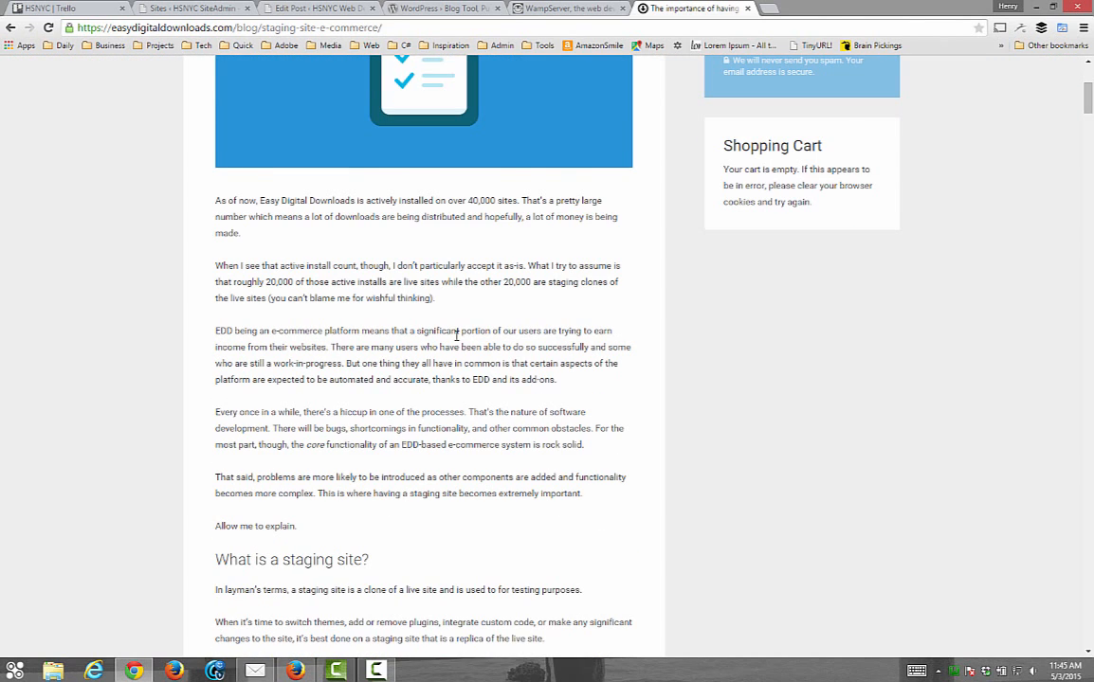
pyautogui.scroll(-1, 456, 336)
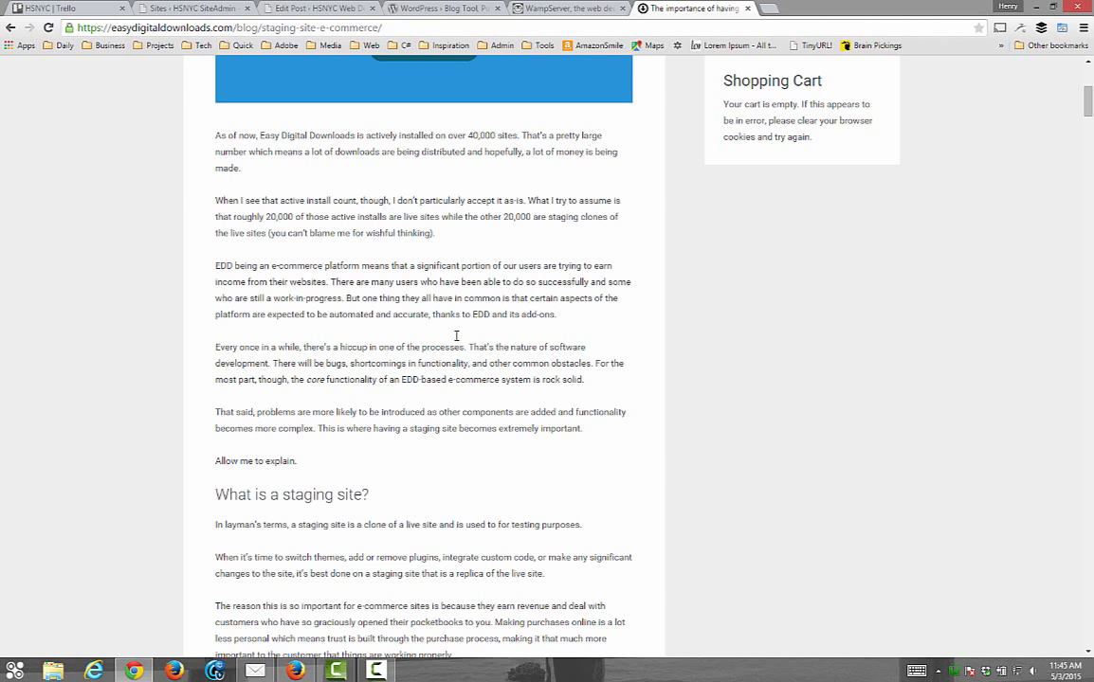
pyautogui.scroll(2, 456, 338)
pyautogui.scroll(2, 457, 337)
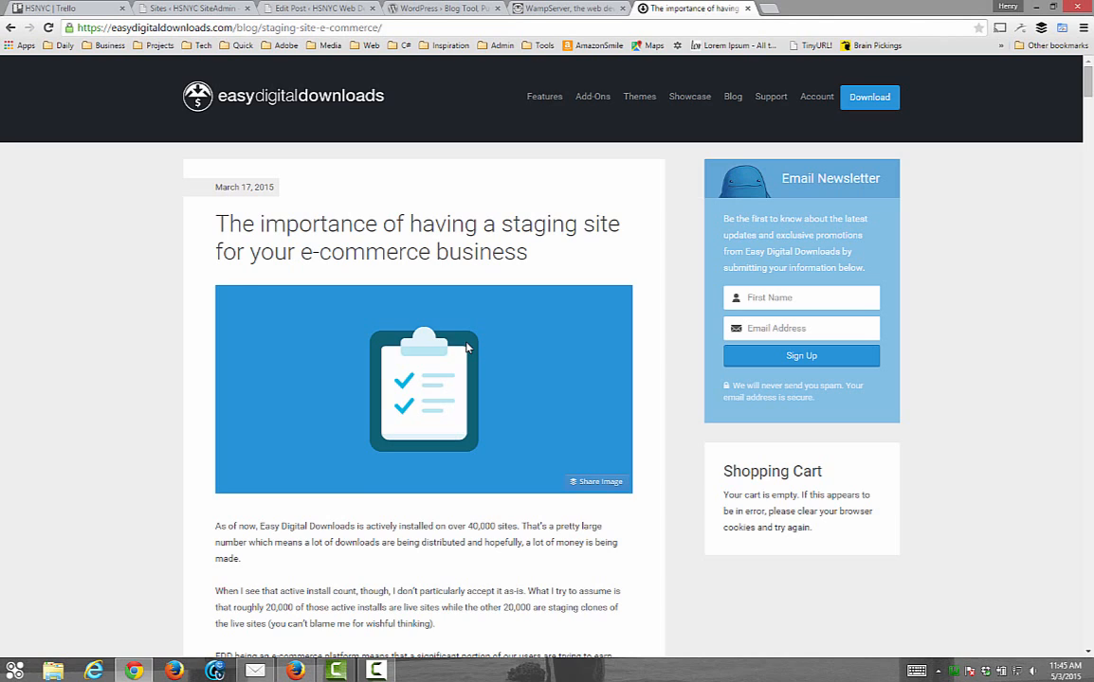
pyautogui.scroll(-1, 466, 347)
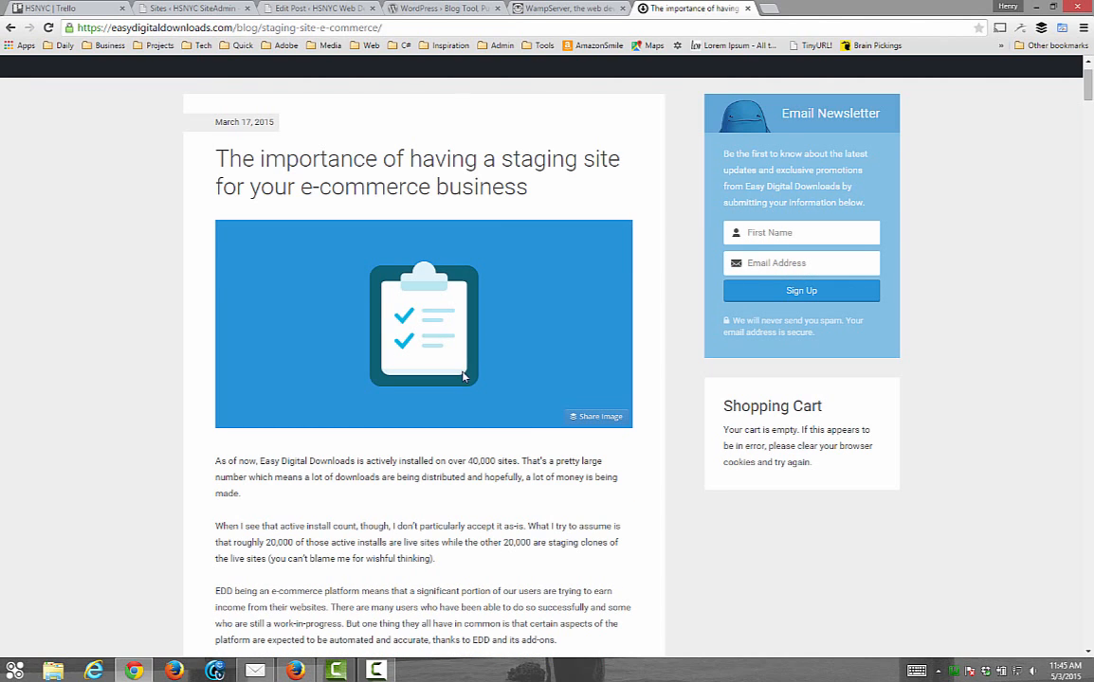
pyautogui.scroll(-1, 465, 379)
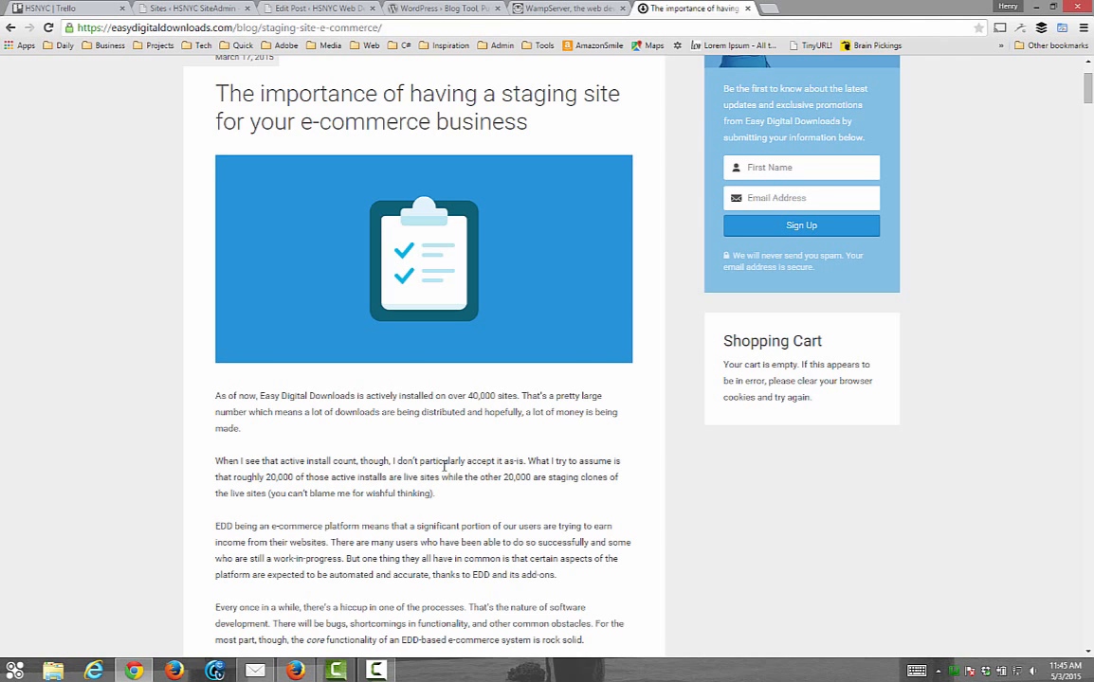
pyautogui.scroll(-1, 333, 469)
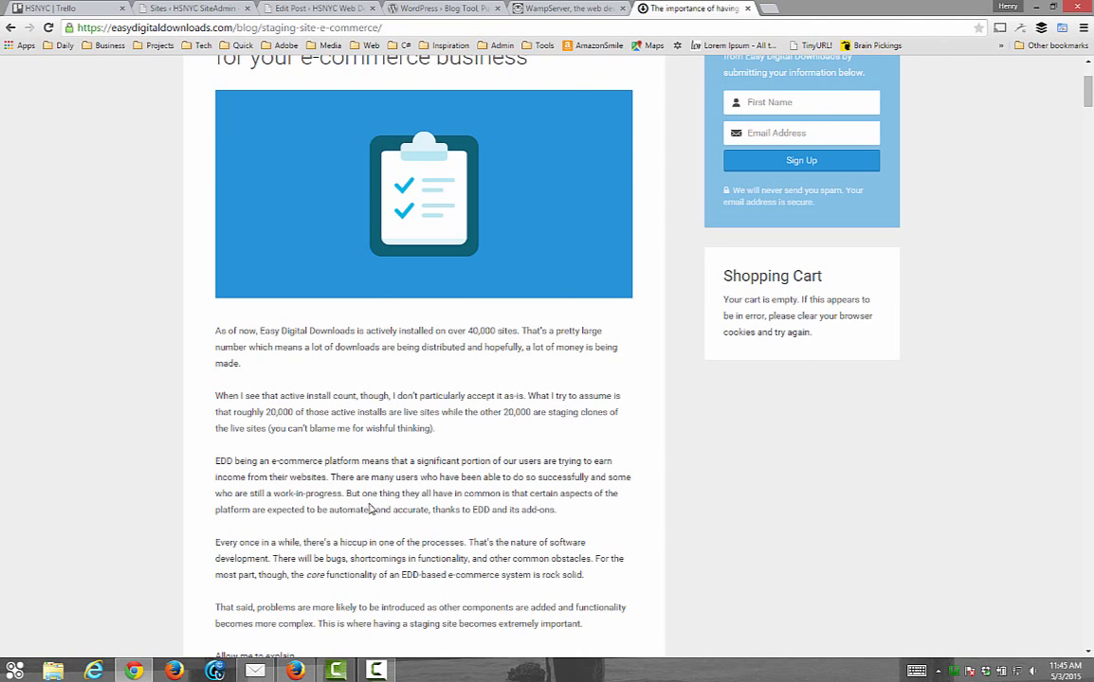
pyautogui.scroll(1, 401, 456)
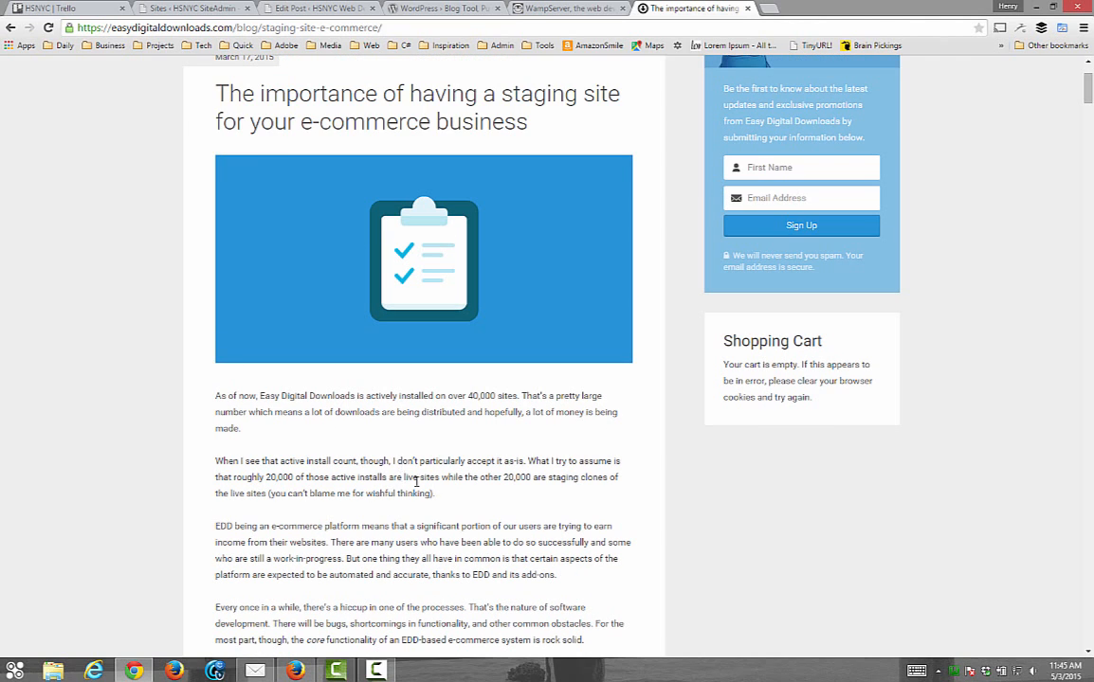
pyautogui.scroll(-2, 402, 462)
pyautogui.scroll(-2, 423, 482)
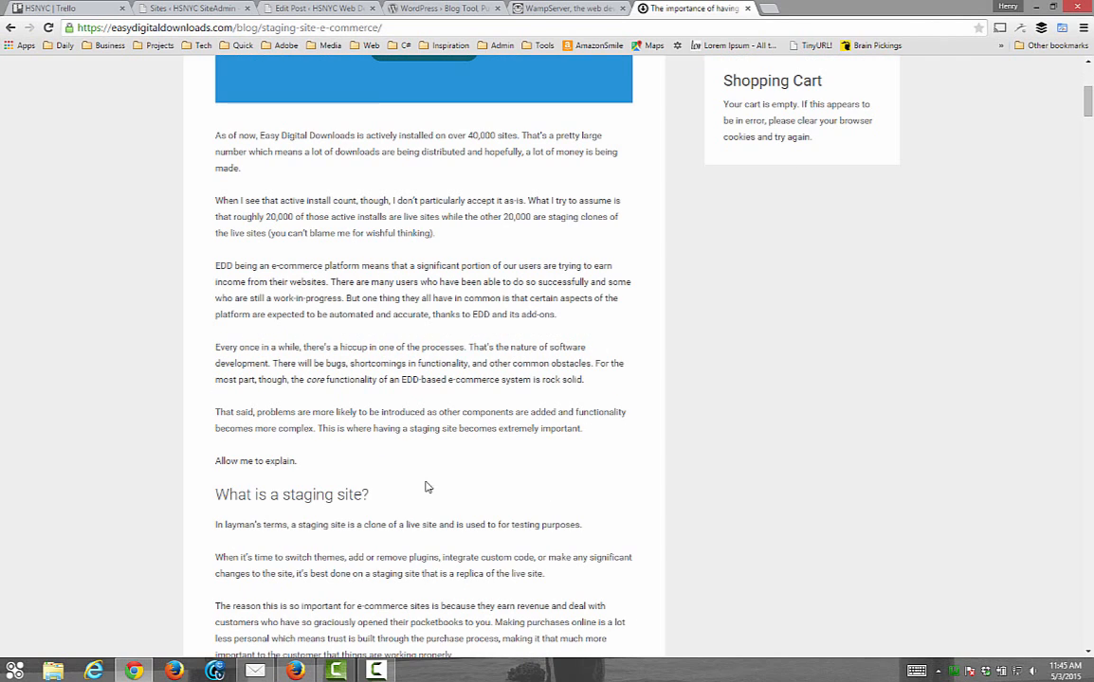
pyautogui.scroll(-1, 428, 488)
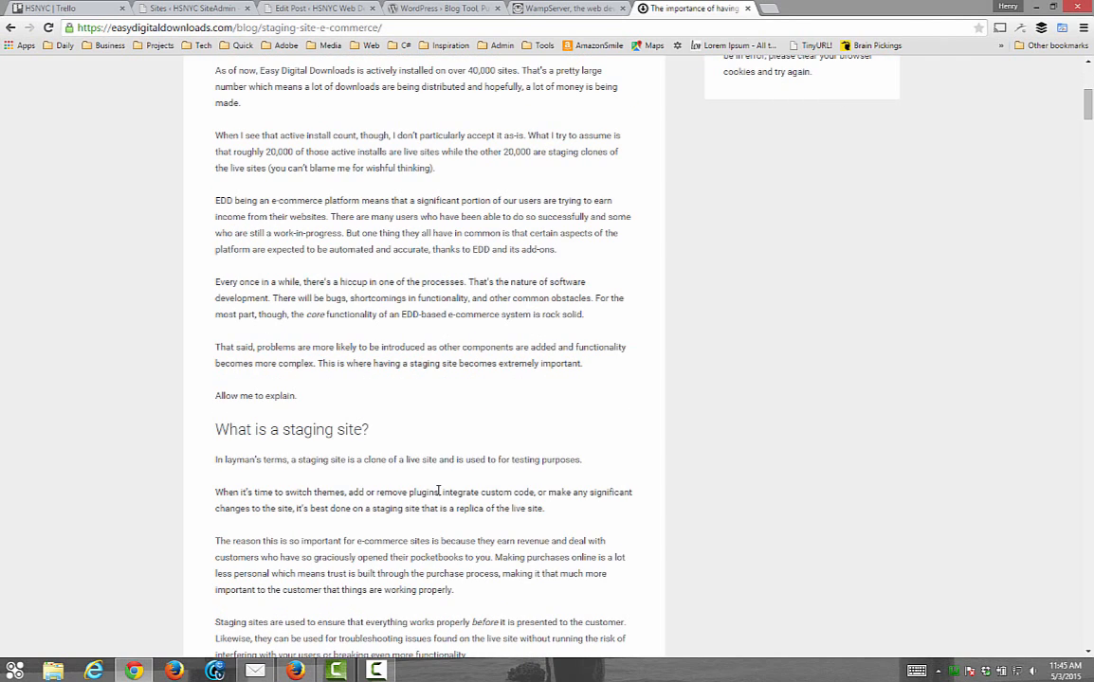
pyautogui.scroll(-2, 435, 490)
pyautogui.scroll(-6, 435, 490)
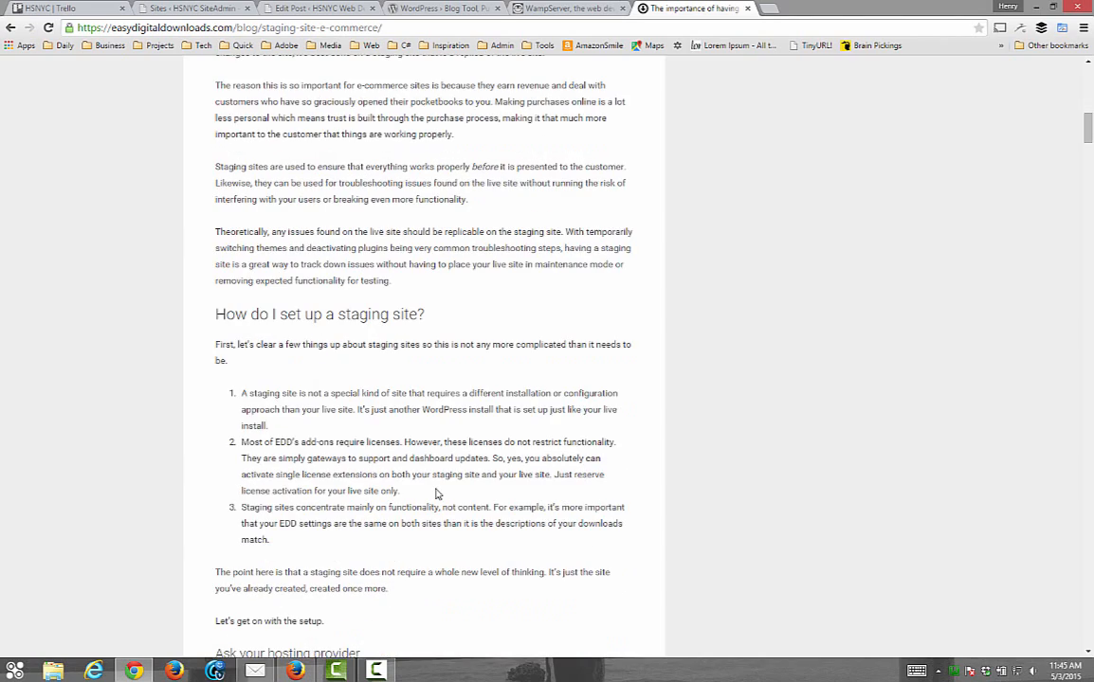
pyautogui.scroll(5, 435, 490)
pyautogui.scroll(10, 435, 490)
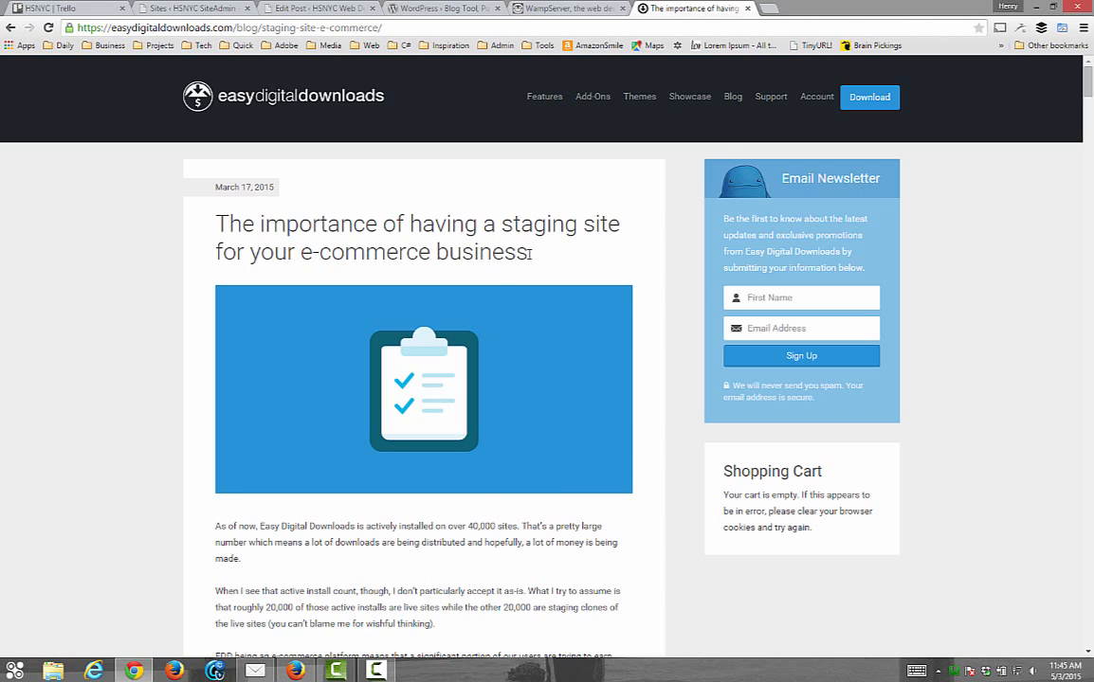
# Highlight the article's title, then clear the selection
pyautogui.moveTo(529, 254); pyautogui.dragTo(218, 223)
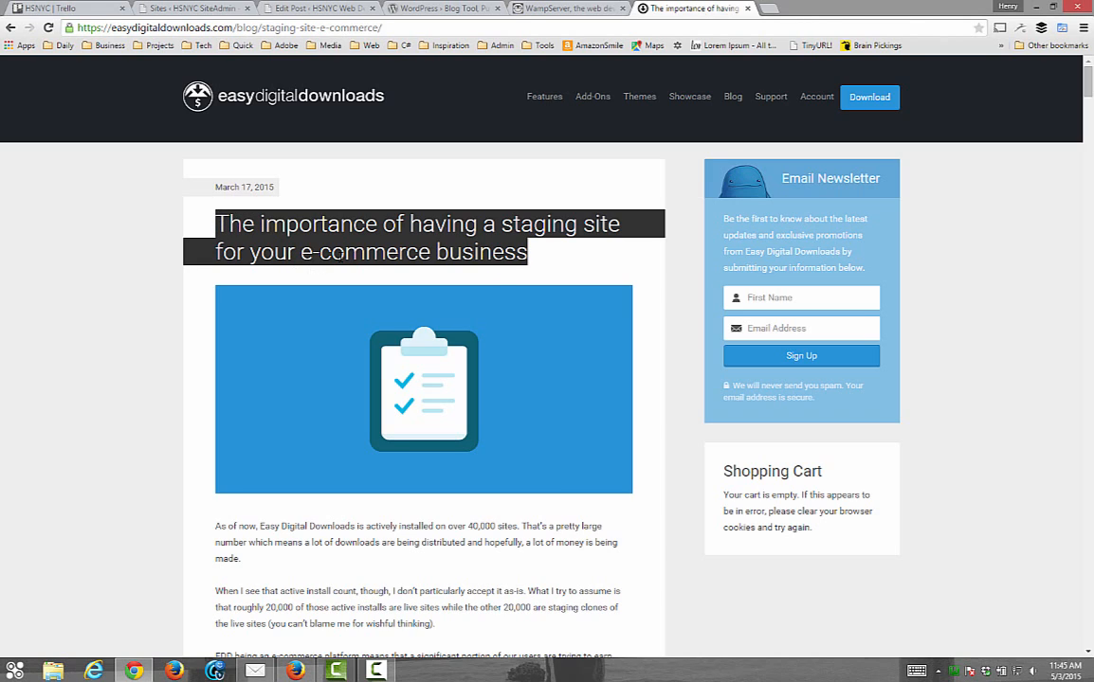
pyautogui.moveTo(532, 254); pyautogui.dragTo(224, 216)
pyautogui.moveTo(530, 256); pyautogui.dragTo(218, 224)
pyautogui.click(529, 254)
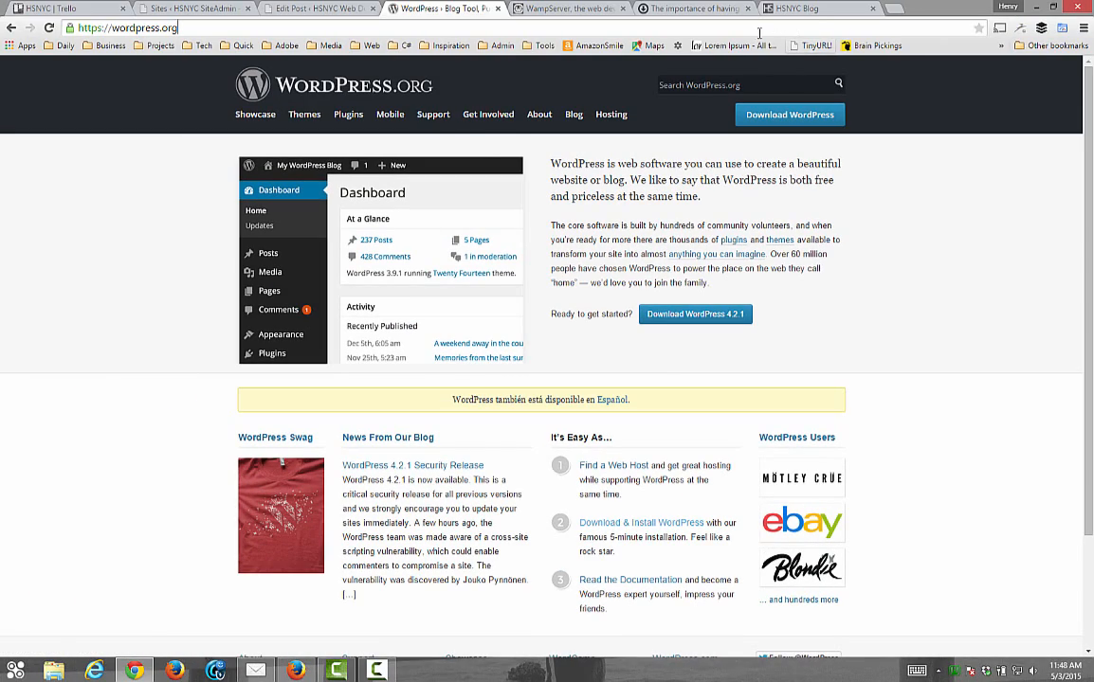
# Skim the HSNYC Blog's WAMP Server configuration post, then return to wordpress.org
pyautogui.click(810, 15)
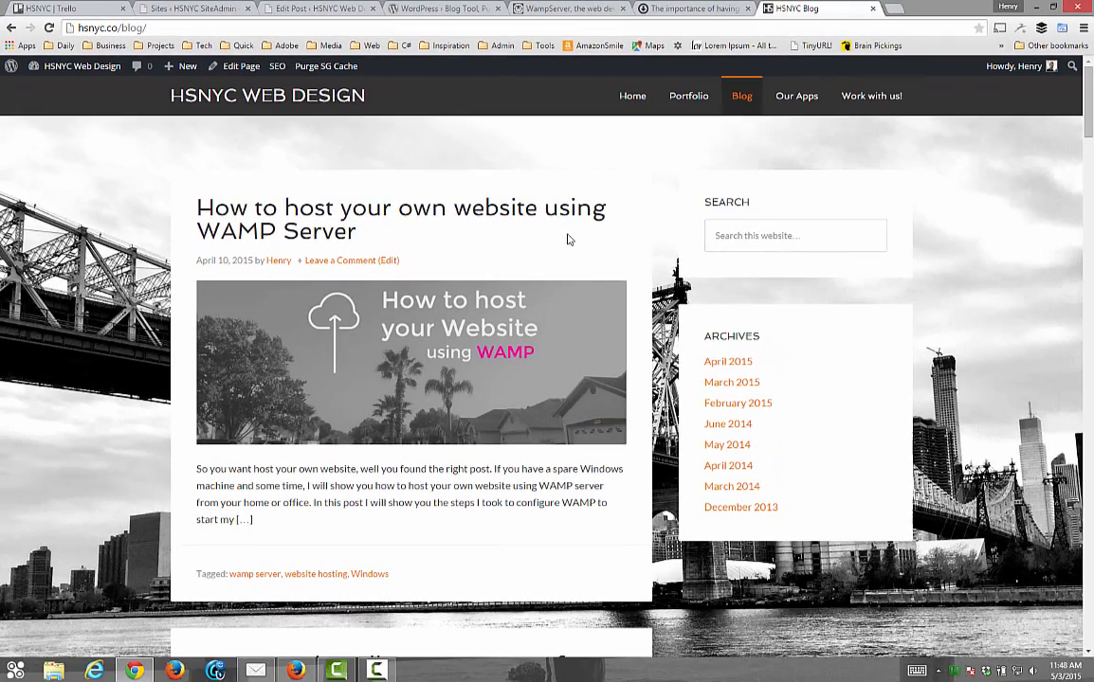
pyautogui.scroll(-8, 485, 352)
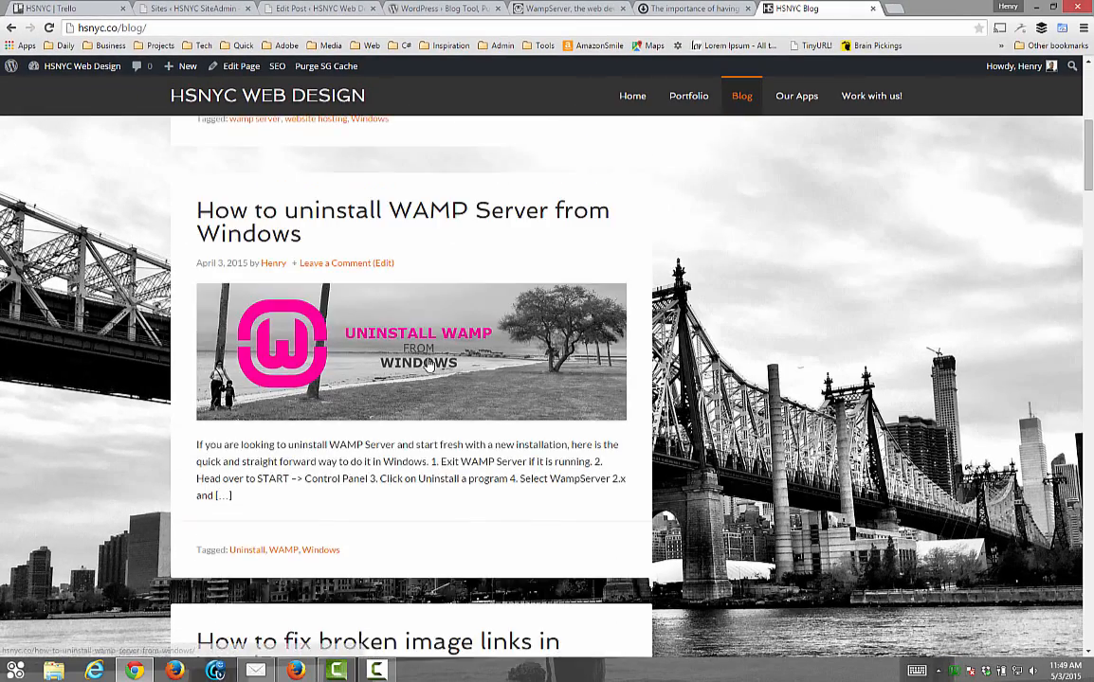
pyautogui.scroll(-7, 426, 365)
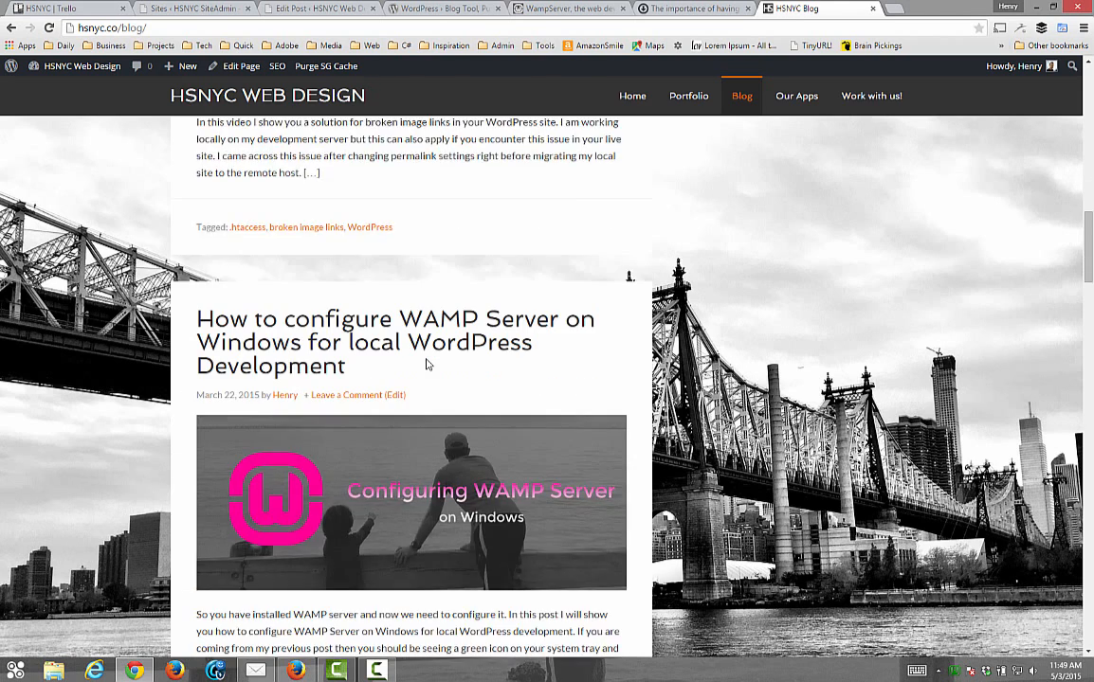
pyautogui.scroll(-3, 427, 365)
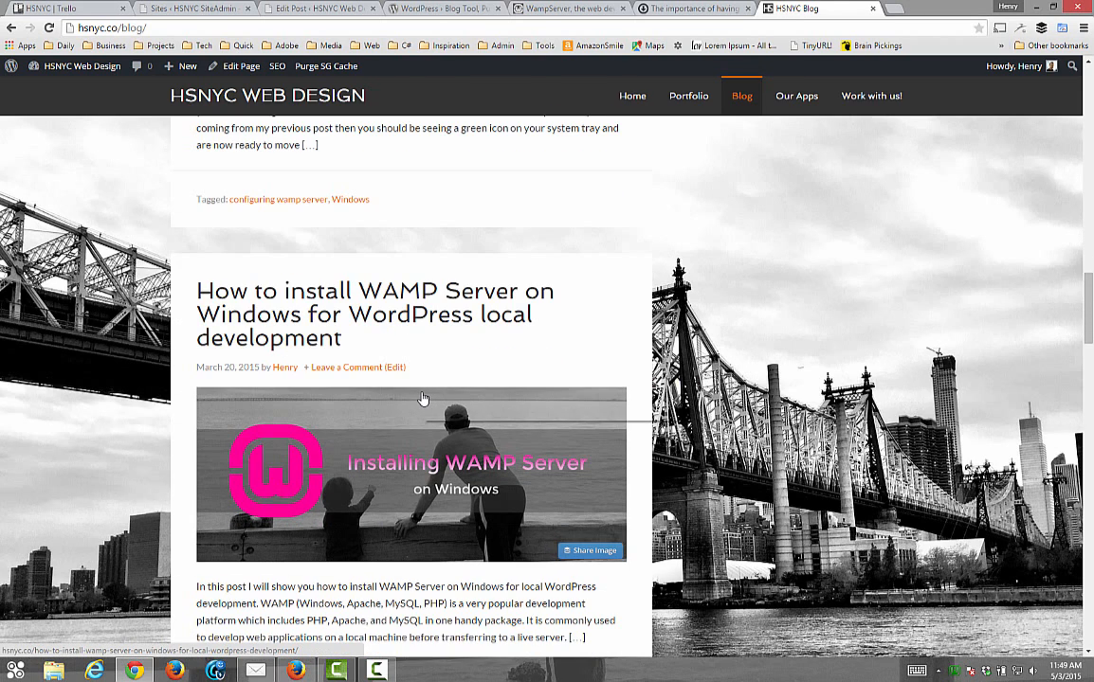
pyautogui.scroll(2, 423, 408)
pyautogui.scroll(-2, 416, 407)
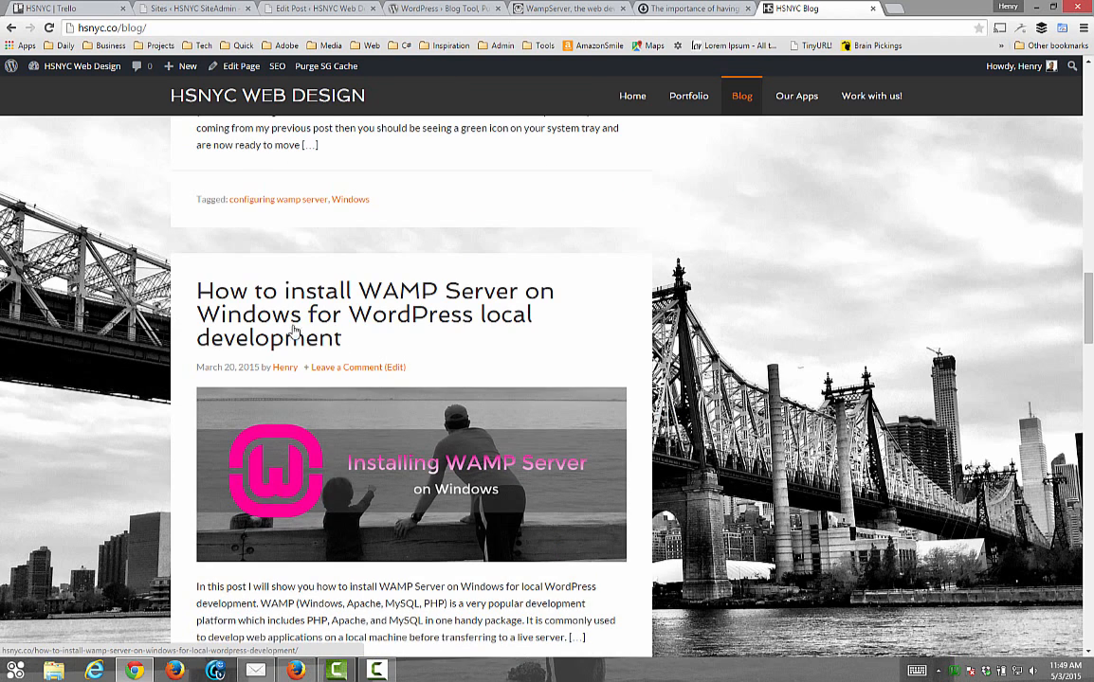
pyautogui.scroll(3, 342, 337)
pyautogui.scroll(1, 361, 326)
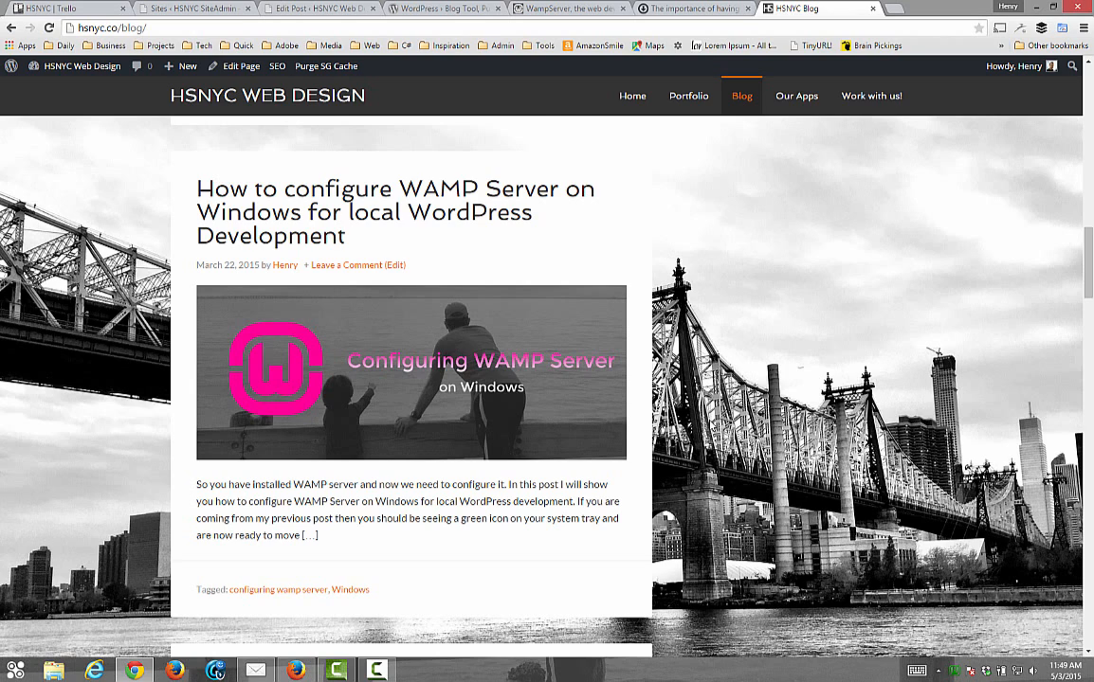
pyautogui.scroll(2, 654, 135)
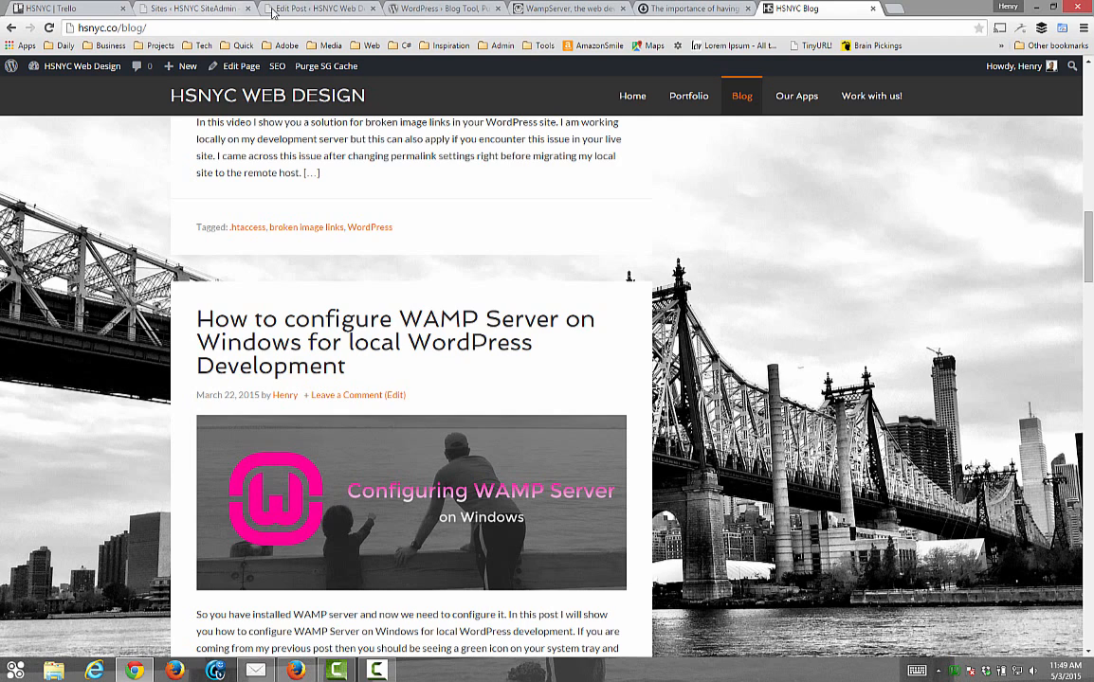
pyautogui.click(420, 9)
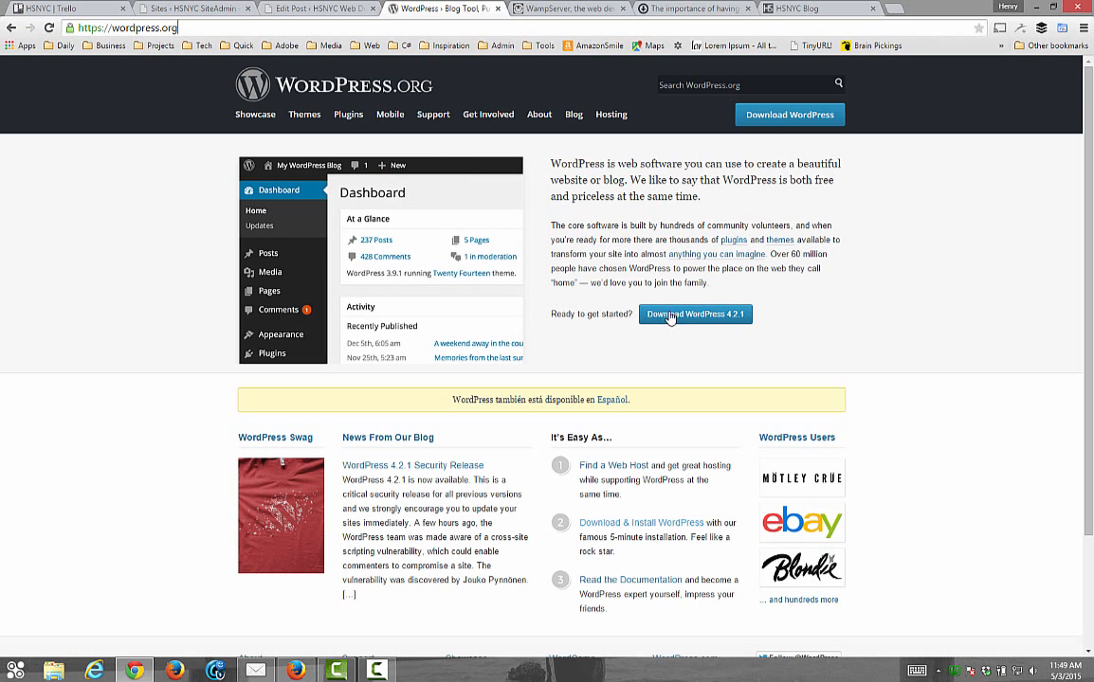
# Download wordpress-4.2.1.zip and show it in the Downloads folder on the screen's right
pyautogui.click(701, 320)
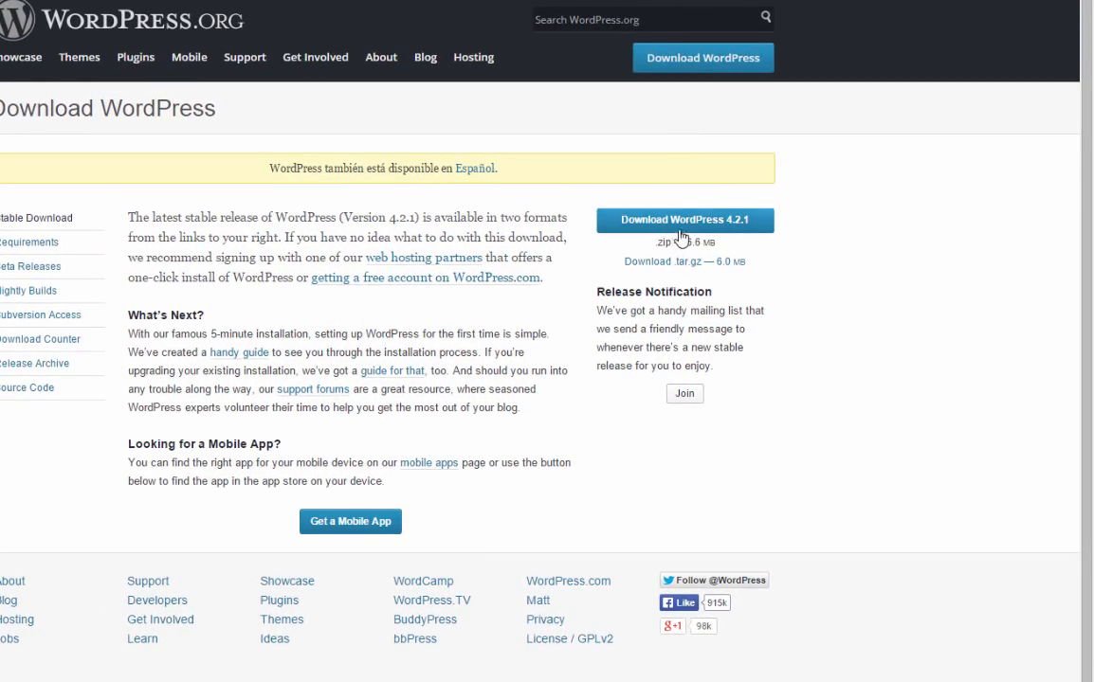
pyautogui.click(687, 224)
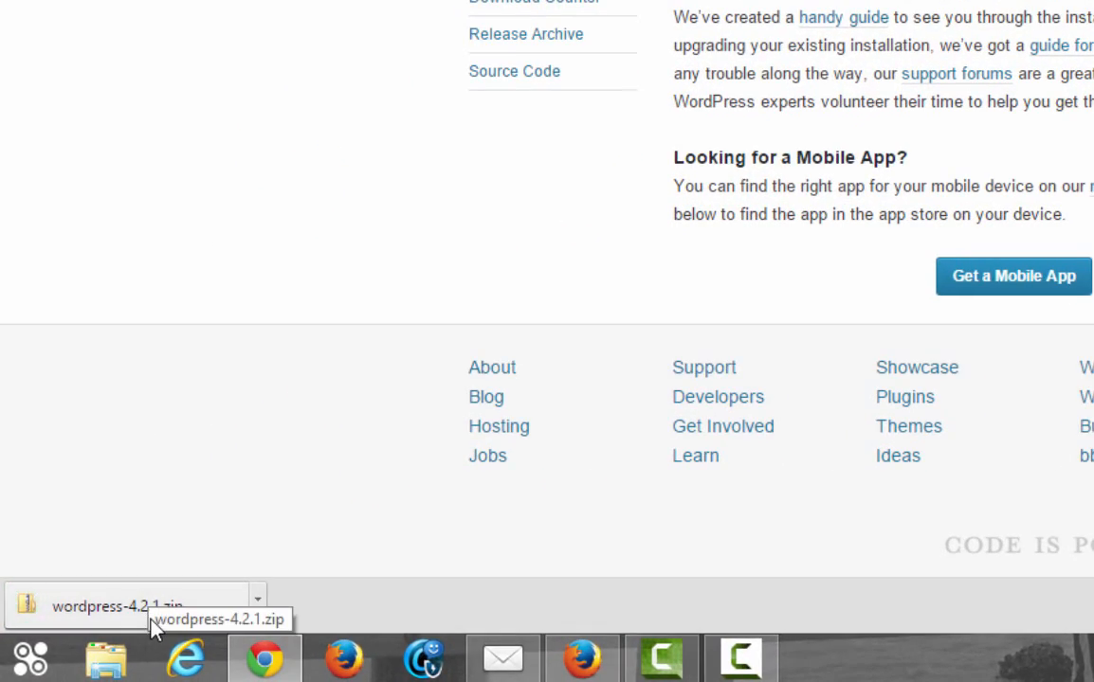
pyautogui.click(257, 601)
pyautogui.click(288, 521)
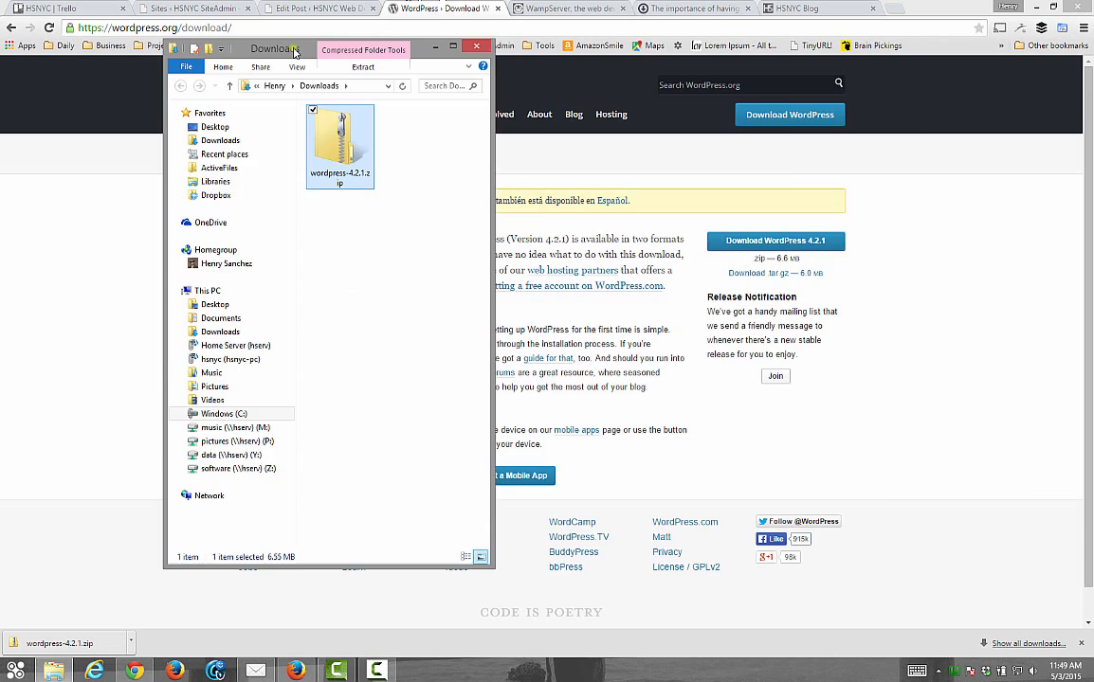
pyautogui.moveTo(294, 52); pyautogui.dragTo(838, 92)
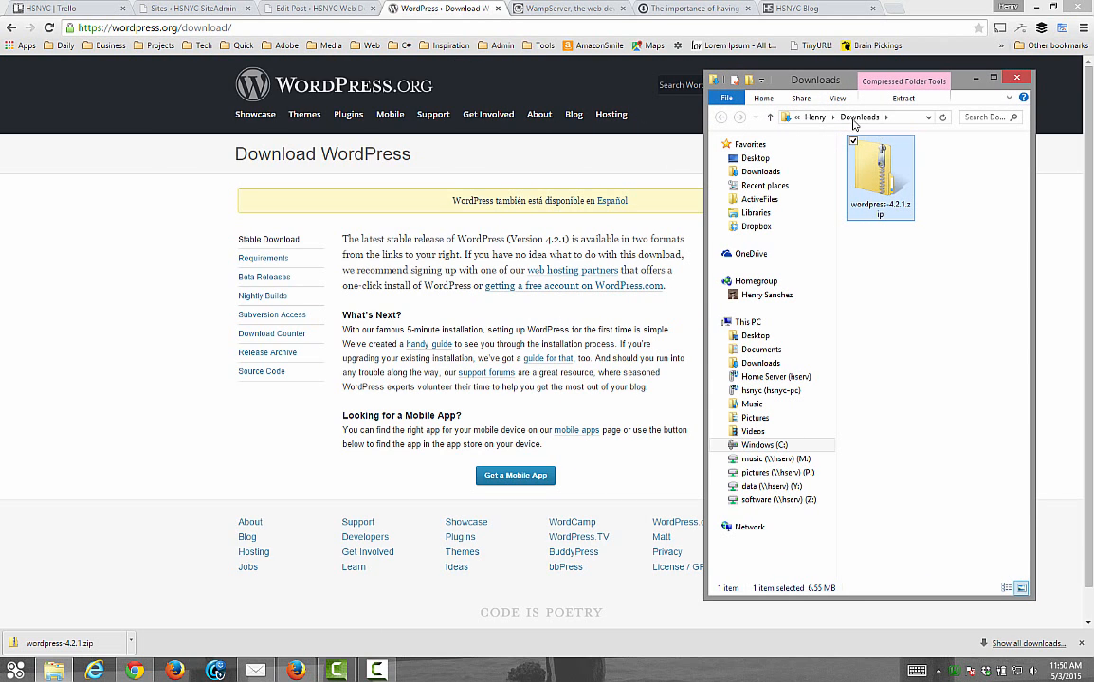
# Extract wordpress-4.2.1.zip into a wordpress-4.2.1 folder in Downloads and minimize Chrome
pyautogui.rightClick(877, 166)
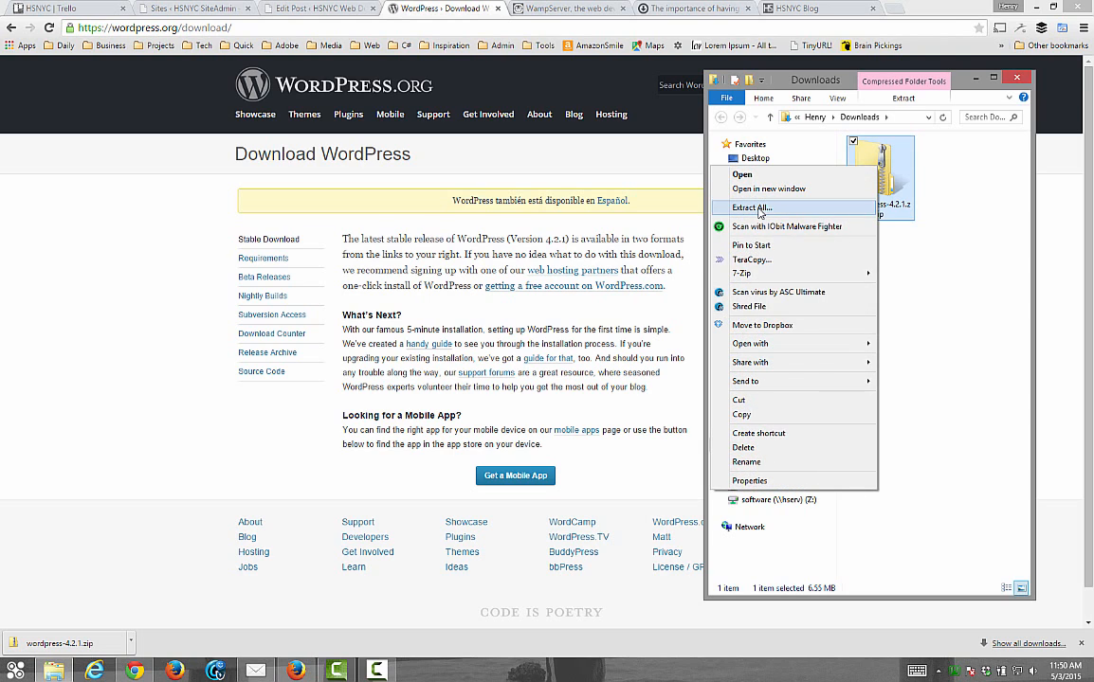
pyautogui.click(755, 208)
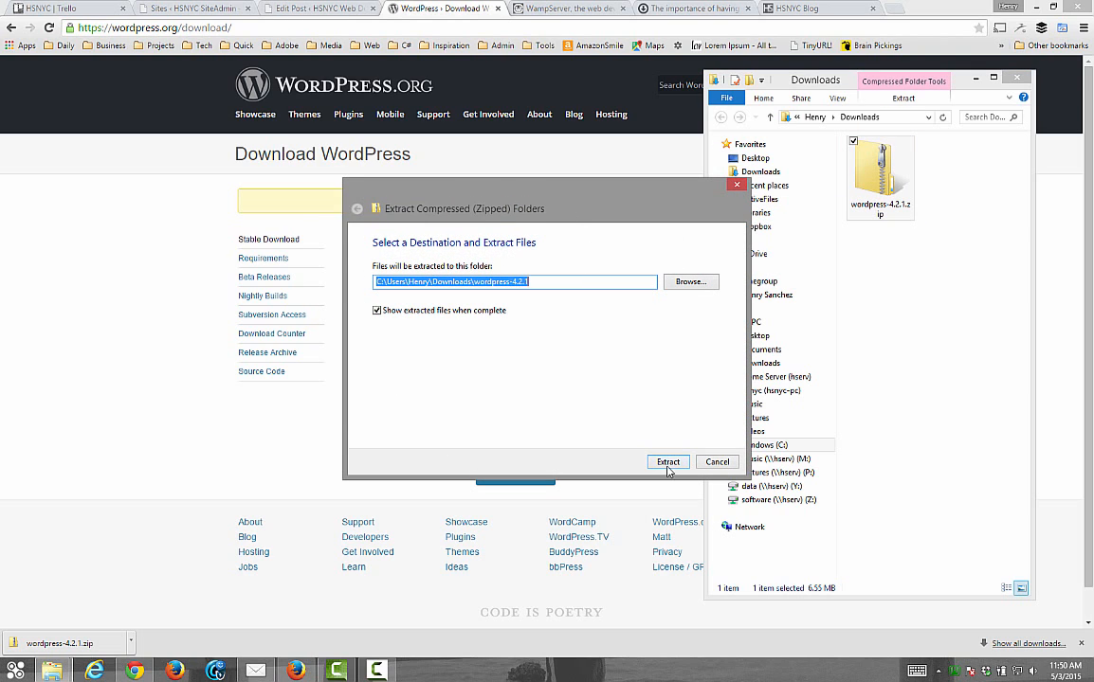
pyautogui.click(668, 463)
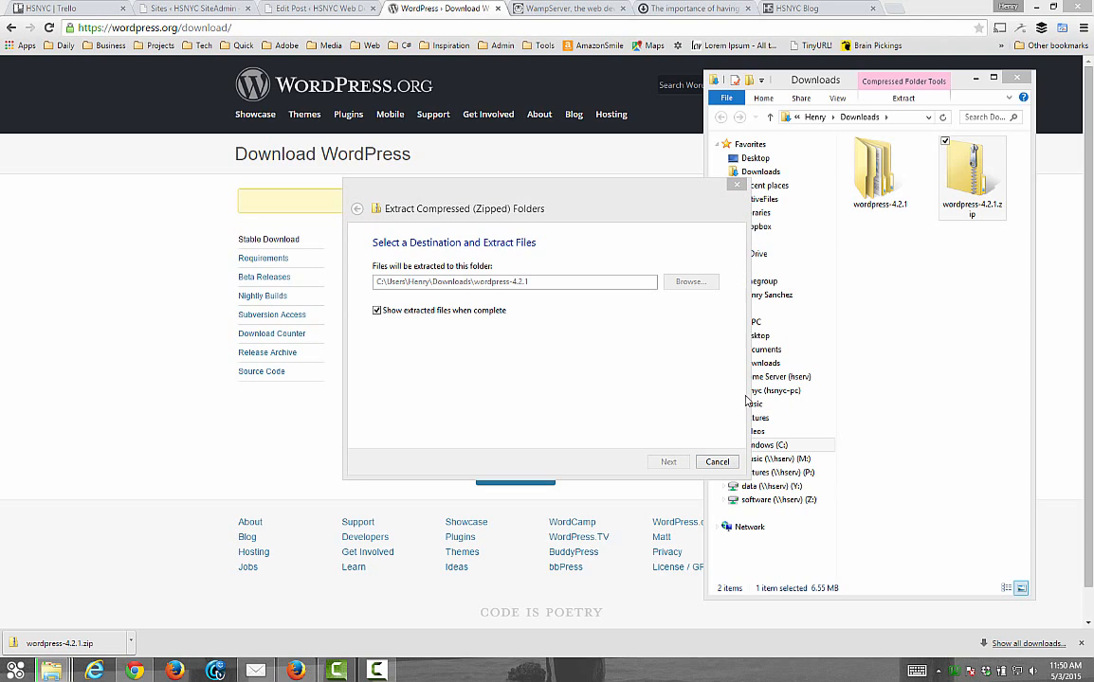
pyautogui.click(1039, 8)
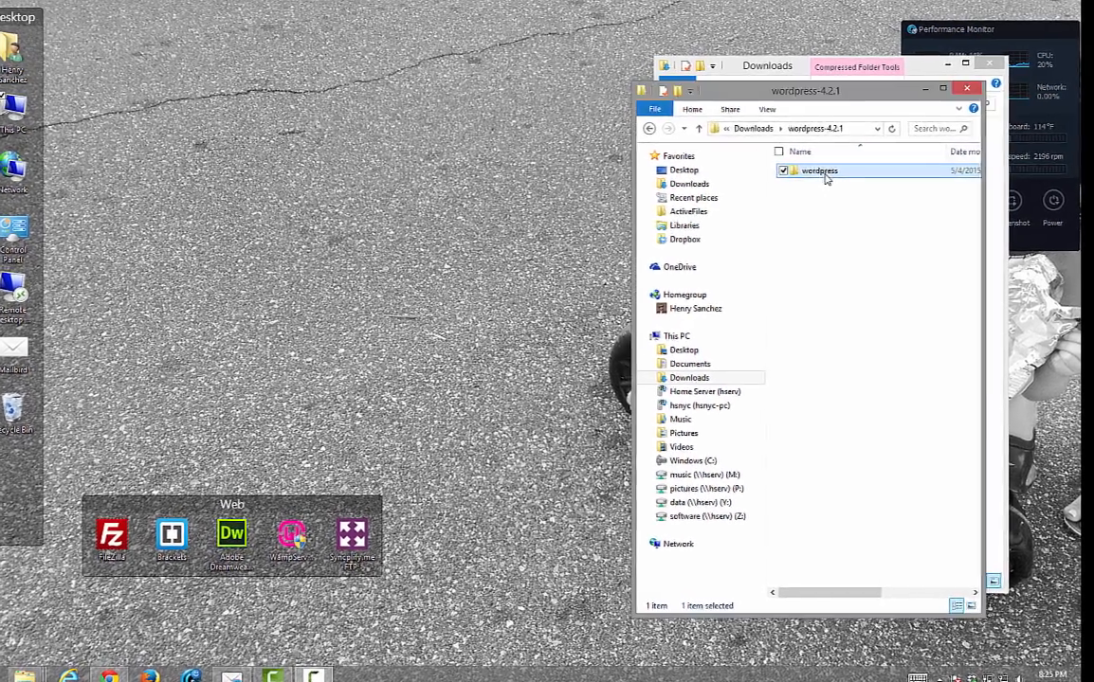
pyautogui.doubleClick(821, 171)
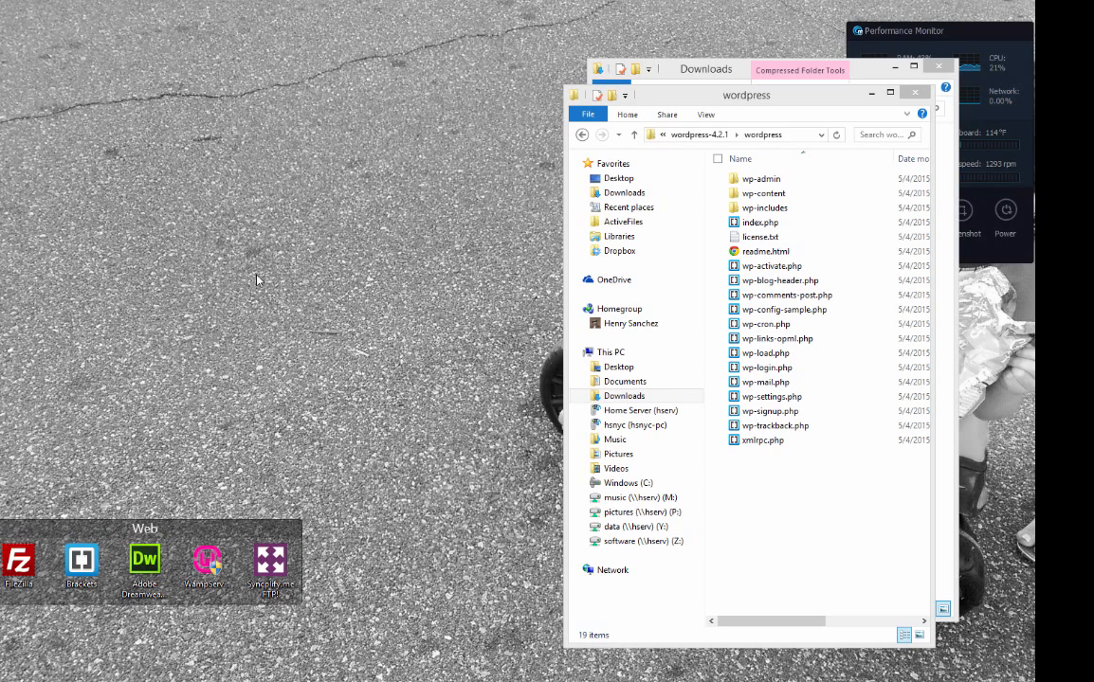
pyautogui.press('super+e')
pyautogui.doubleClick(401, 459)
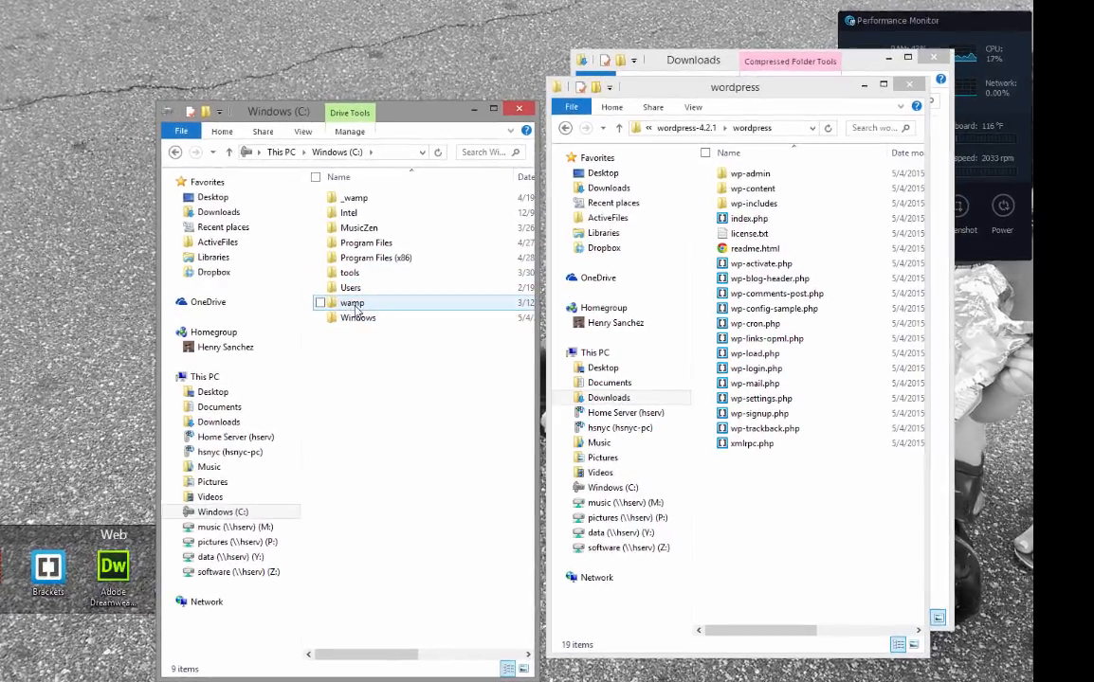
pyautogui.doubleClick(363, 303)
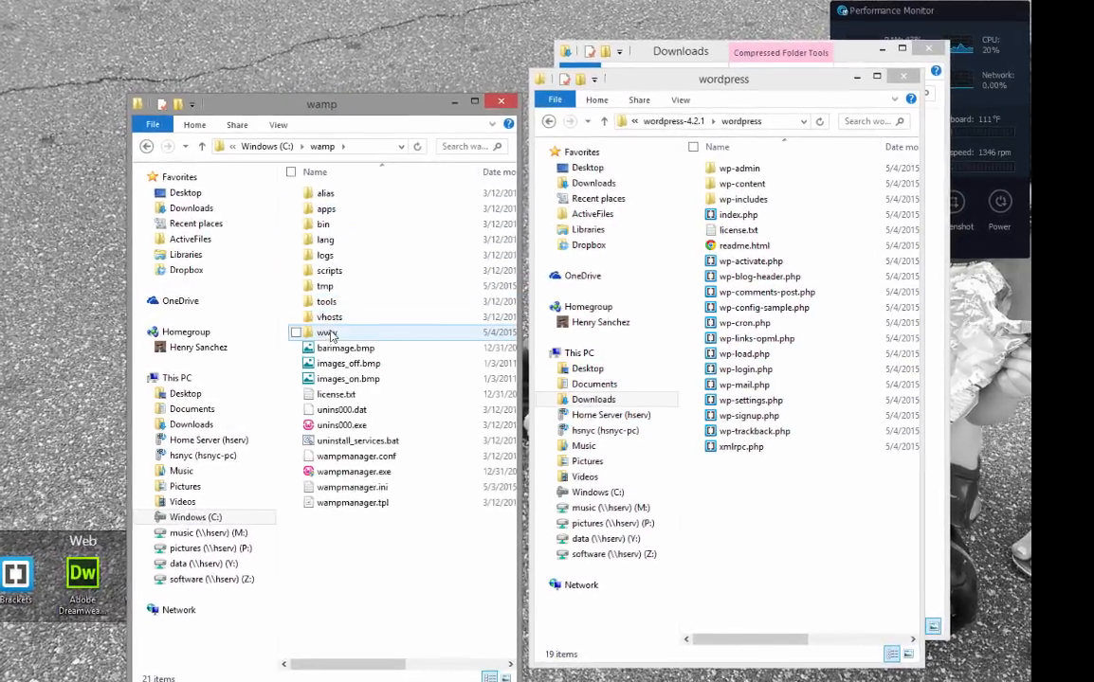
pyautogui.doubleClick(317, 334)
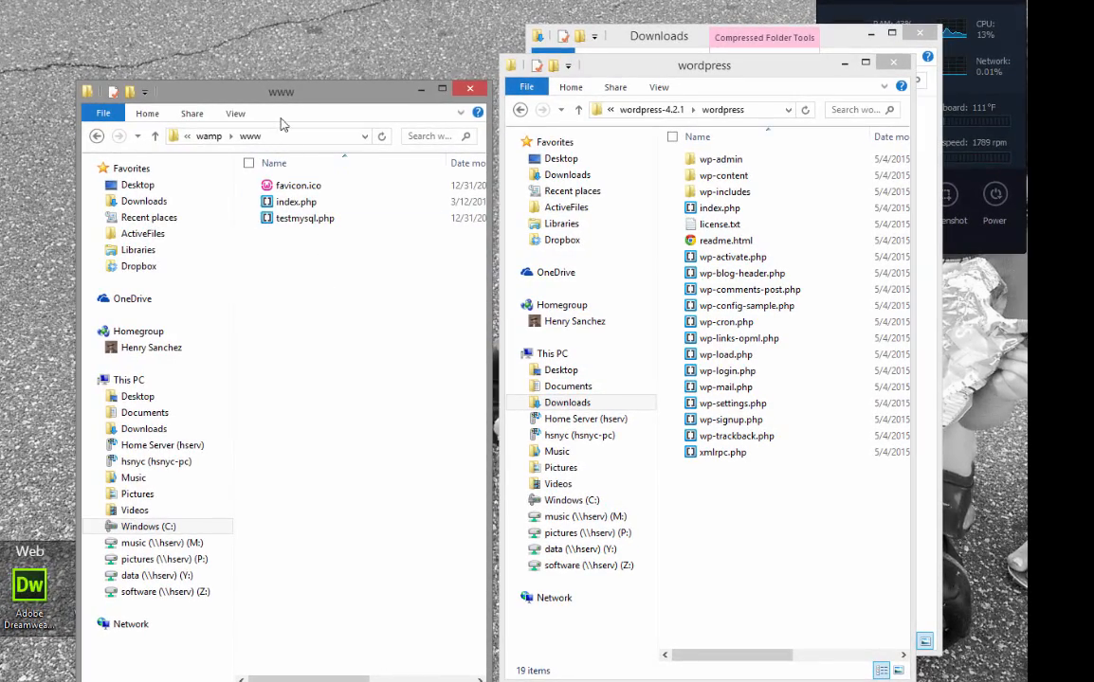
pyautogui.moveTo(319, 98); pyautogui.dragTo(307, 72)
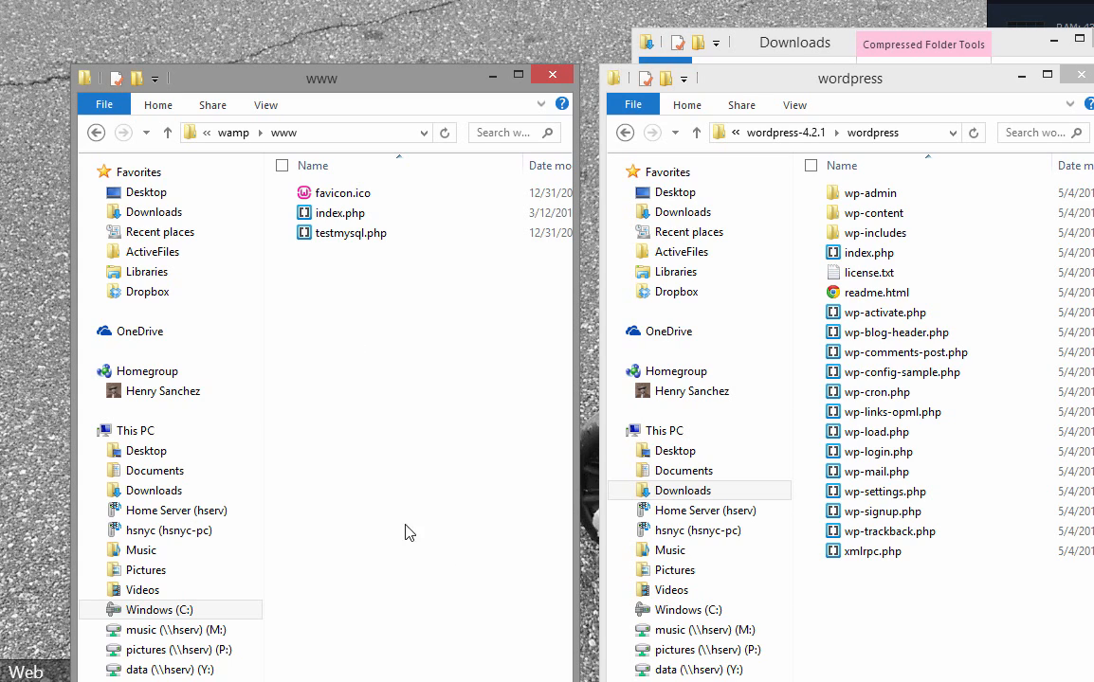
pyautogui.rightClick(357, 319)
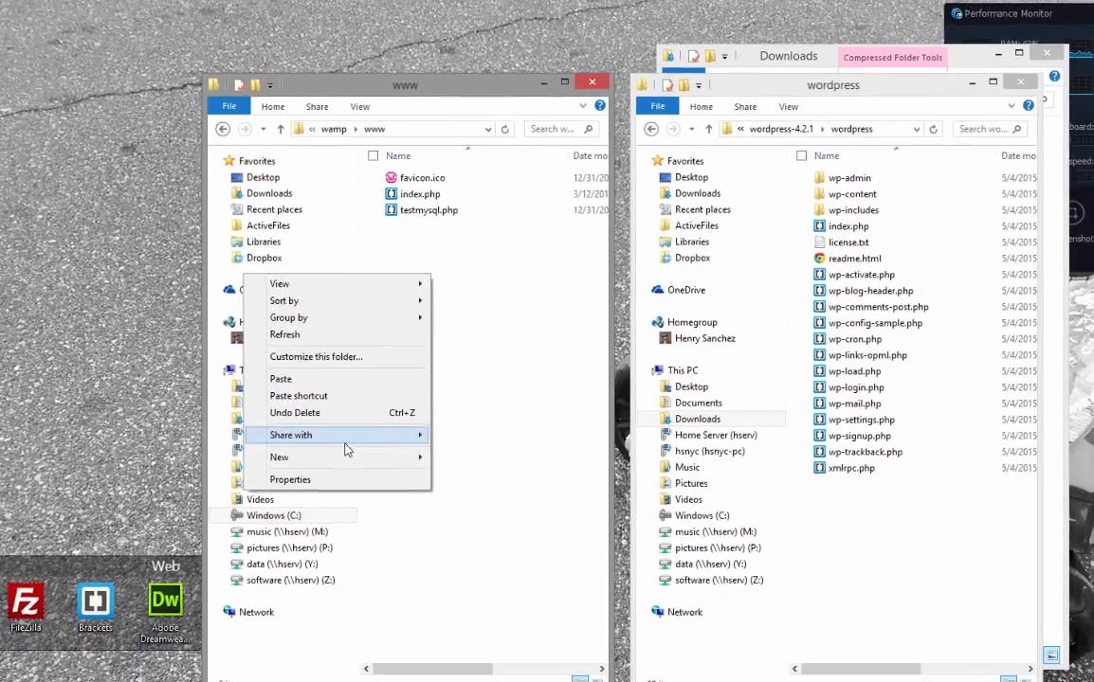
pyautogui.moveTo(348, 475)
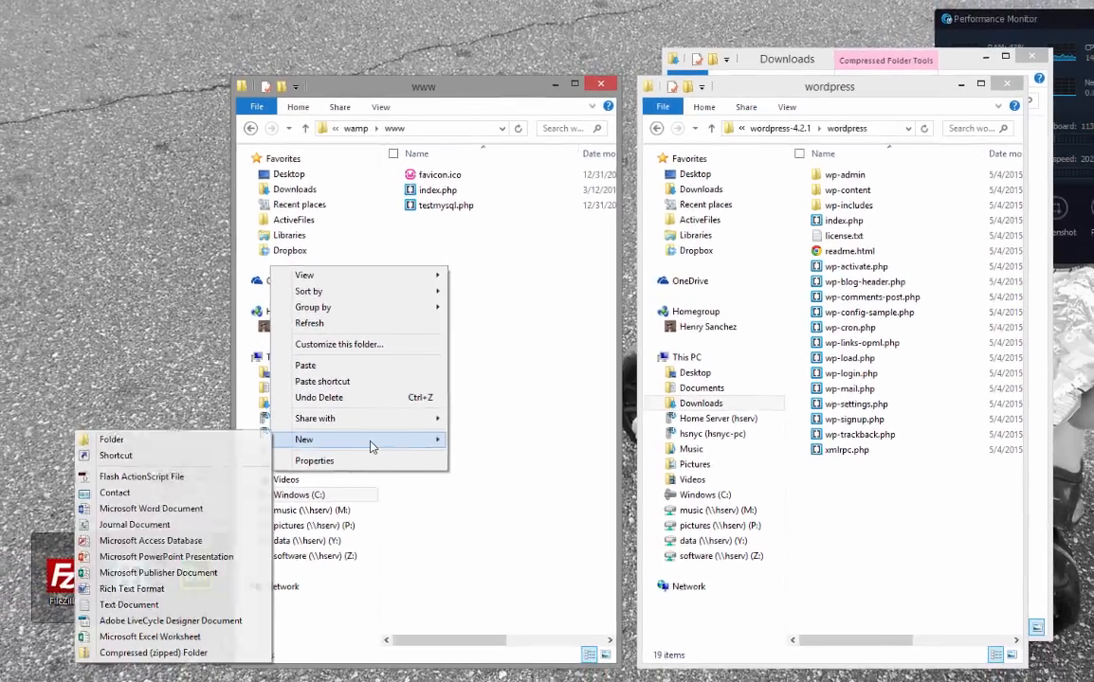
pyautogui.click(195, 475)
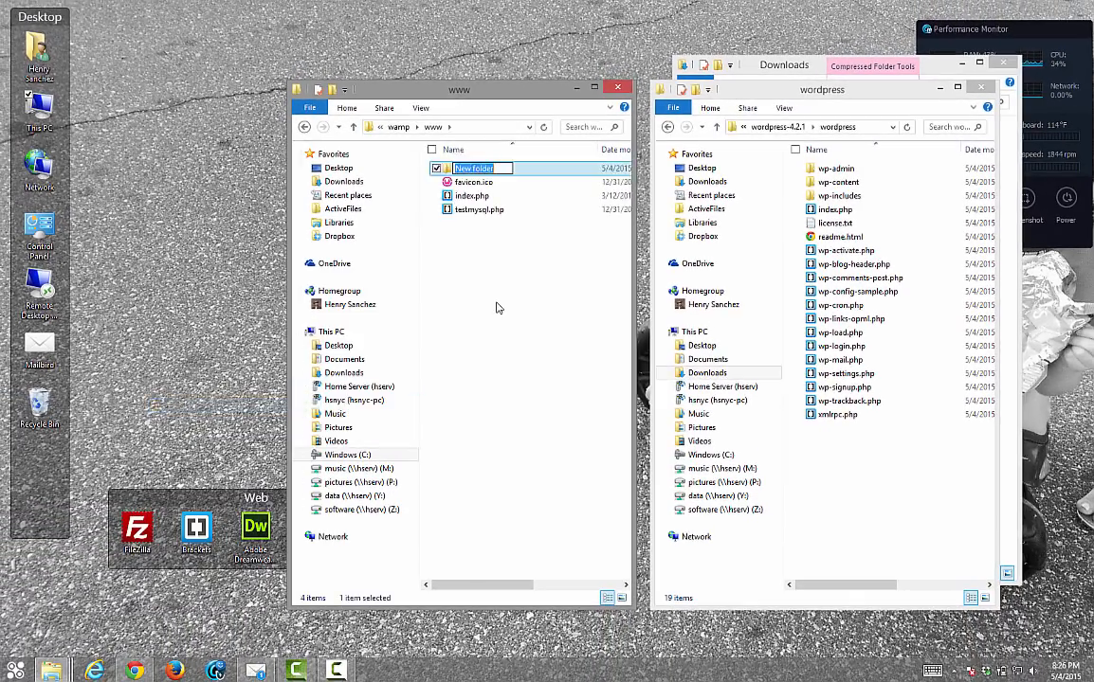
pyautogui.write('stage')
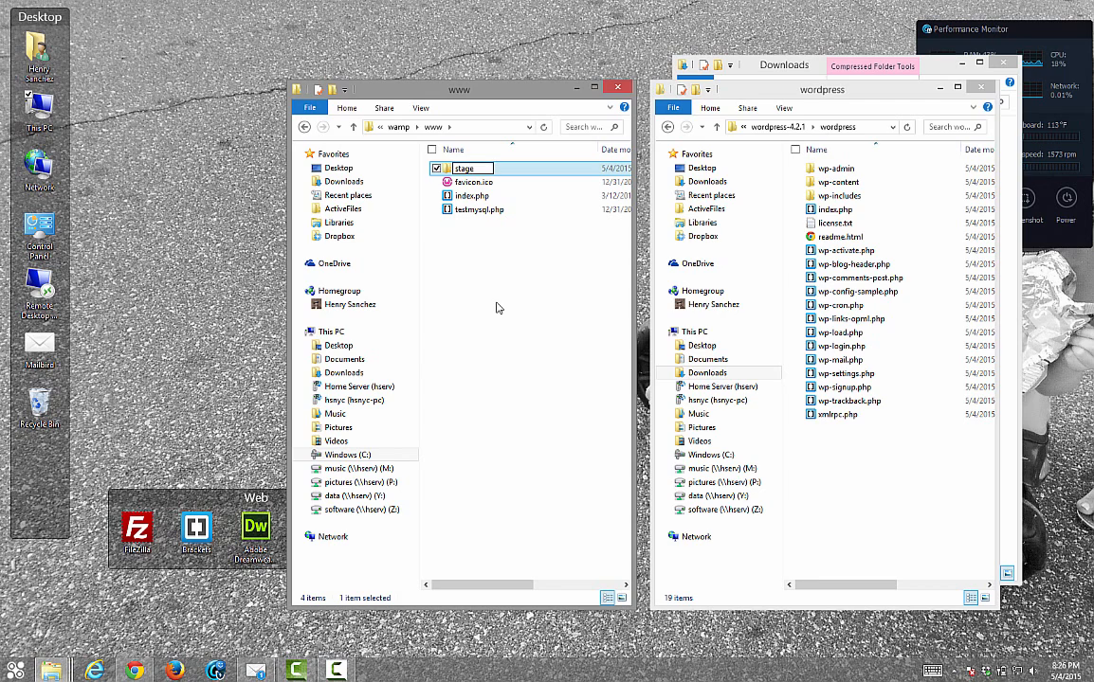
pyautogui.press('Return')
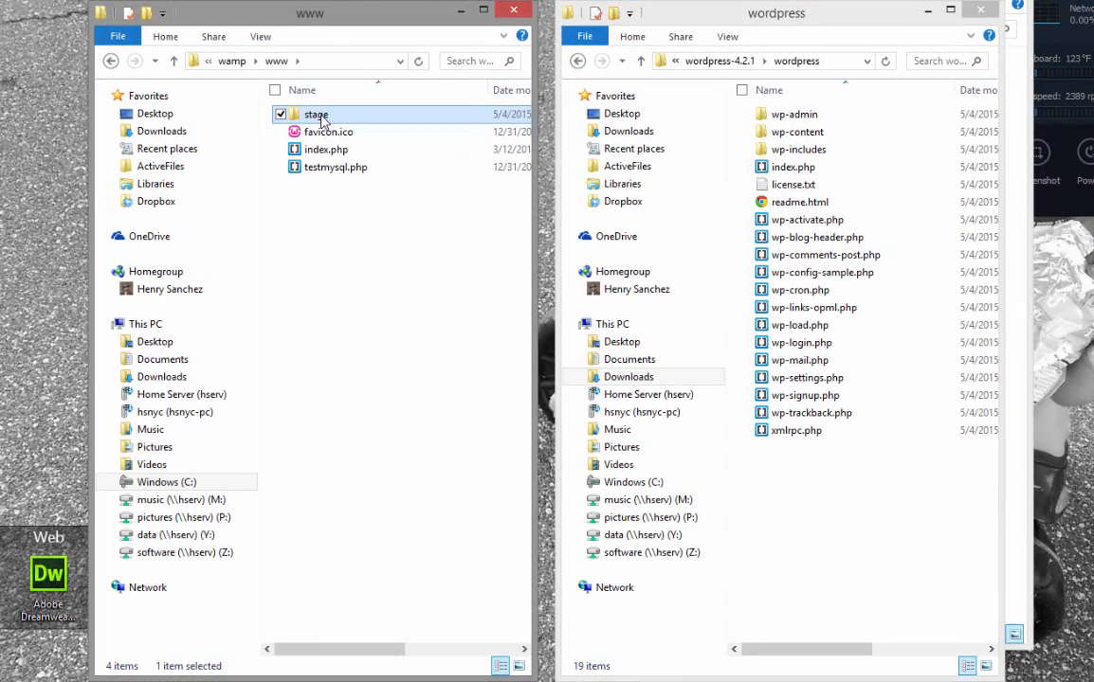
# Move all 19 WordPress files and folders into the stage folder
pyautogui.press('Return')
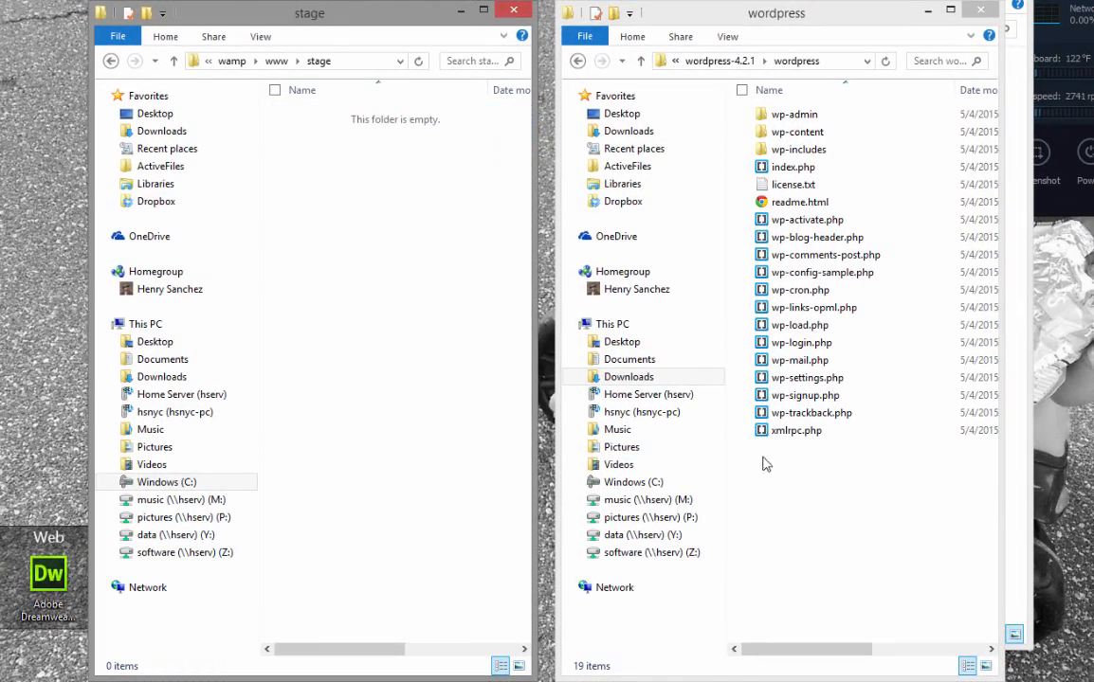
pyautogui.moveTo(877, 499); pyautogui.dragTo(782, 107)
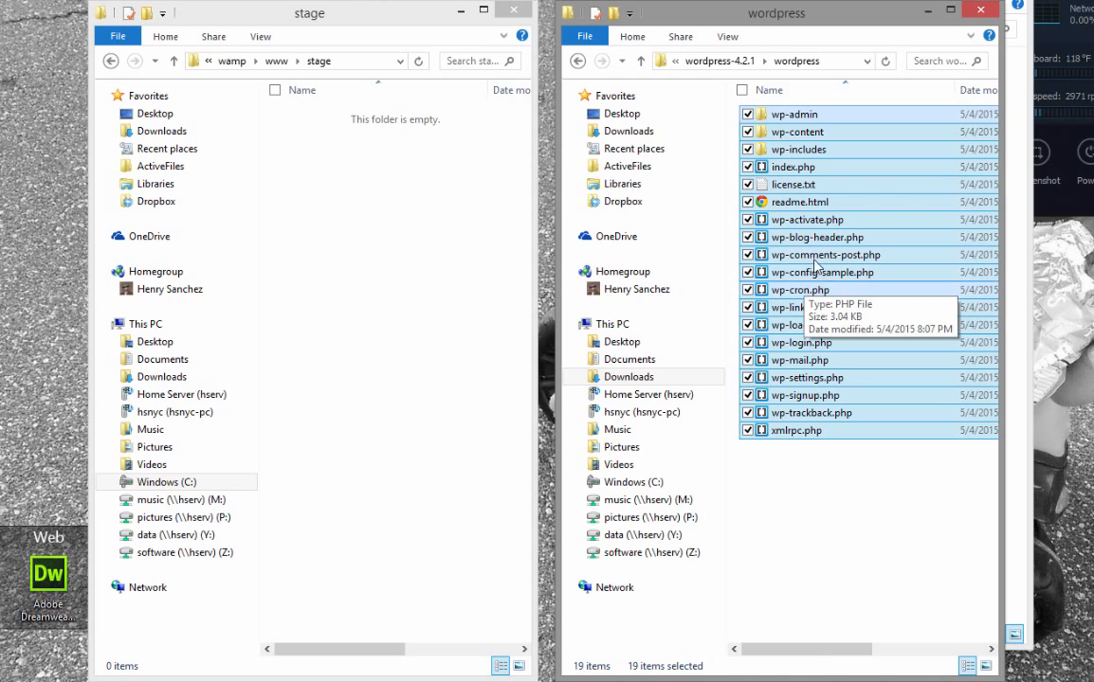
pyautogui.moveTo(817, 280); pyautogui.dragTo(318, 258)
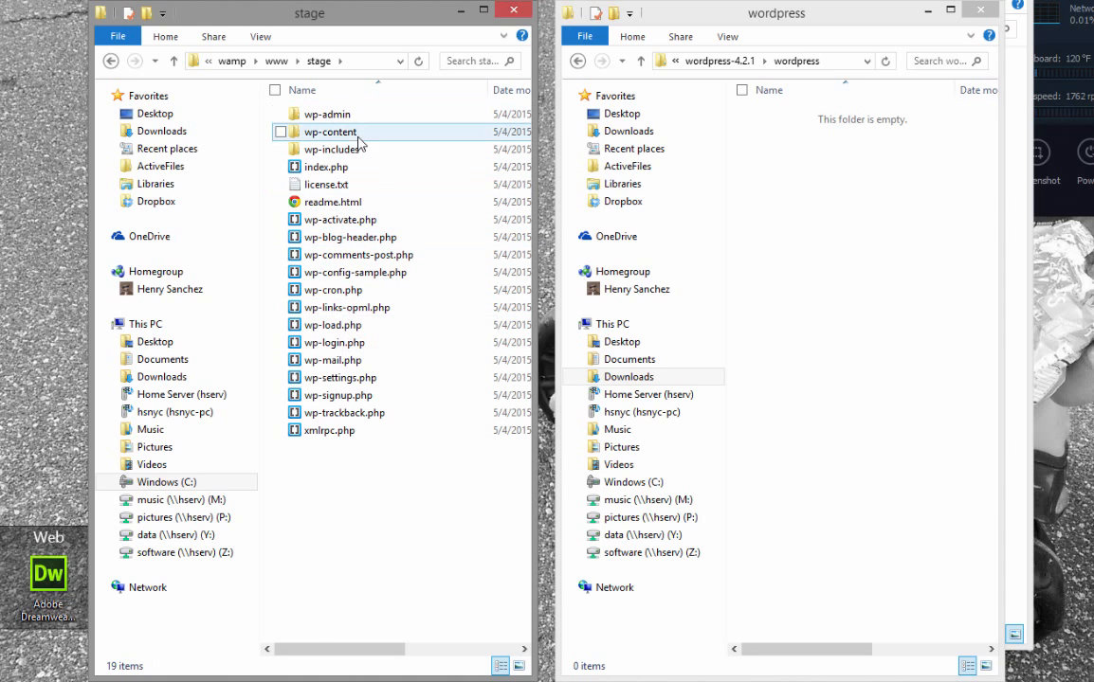
pyautogui.click(271, 61)
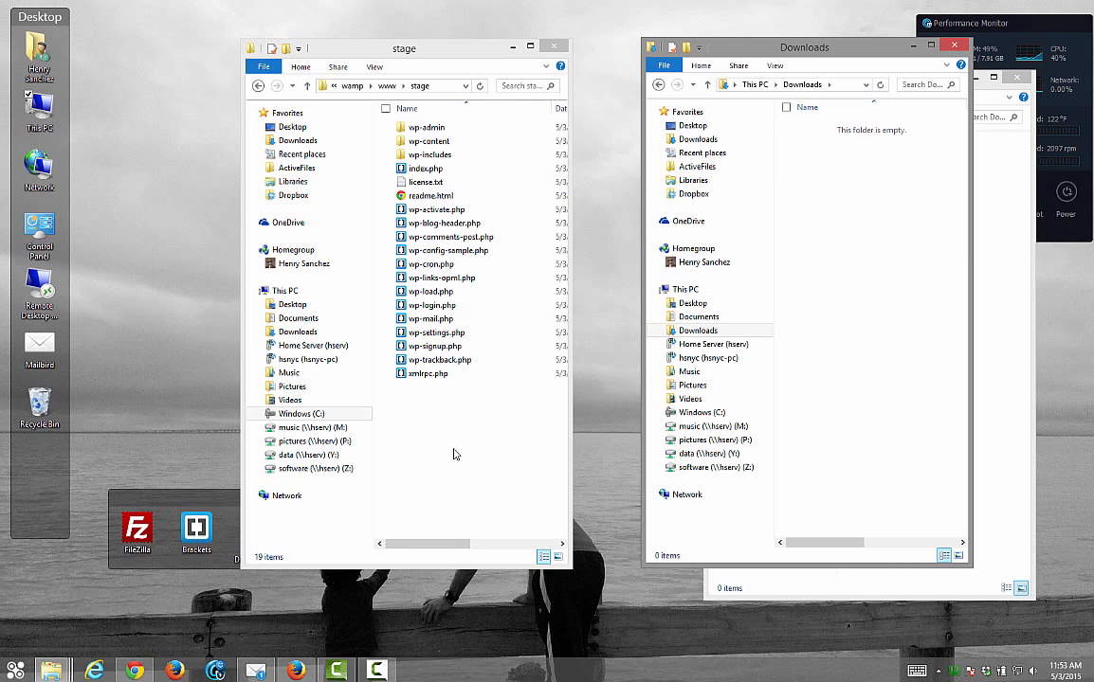
# Bring the browser forward and compare the localhost and localhost/phpmyadmin page addresses
pyautogui.click(295, 670)
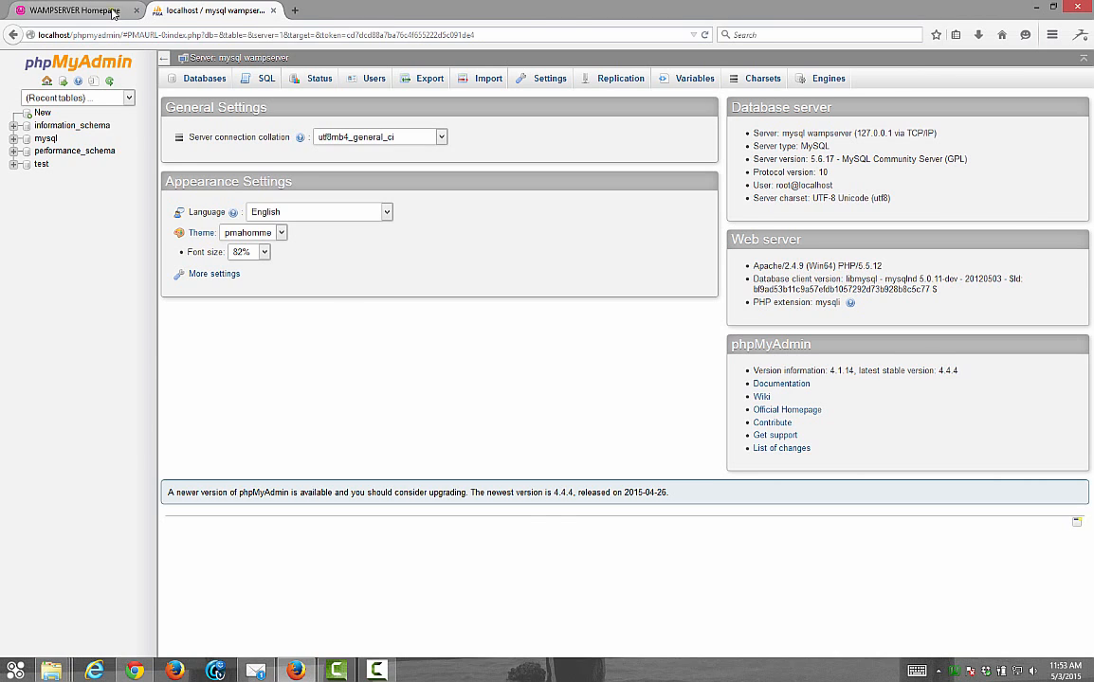
pyautogui.click(106, 10)
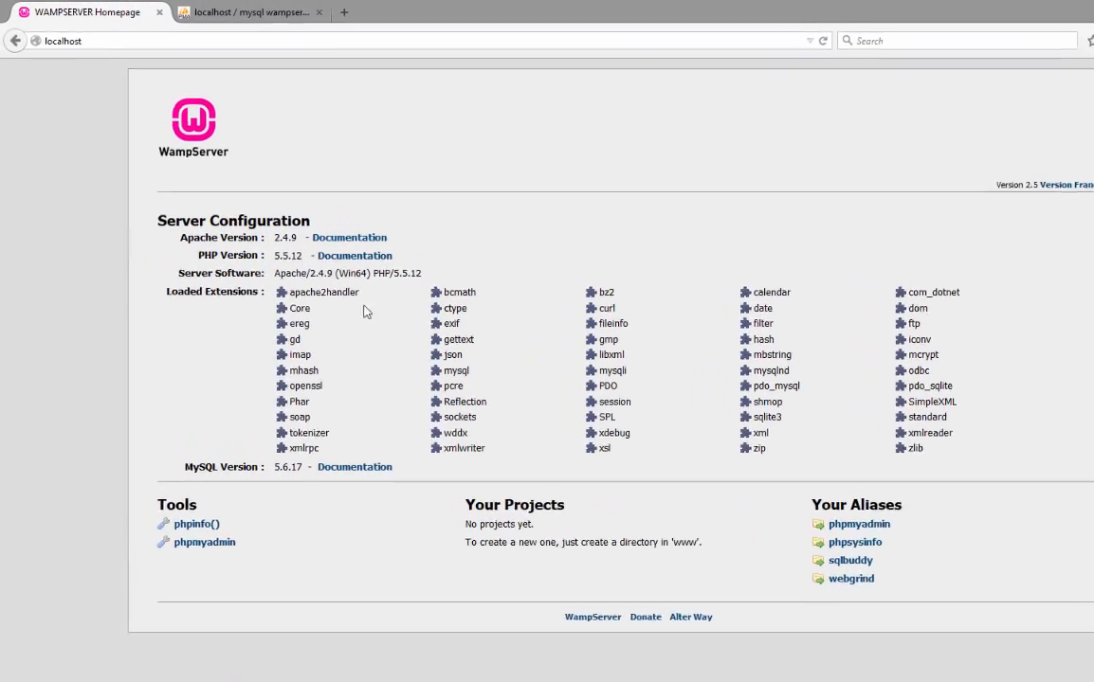
pyautogui.click(95, 36)
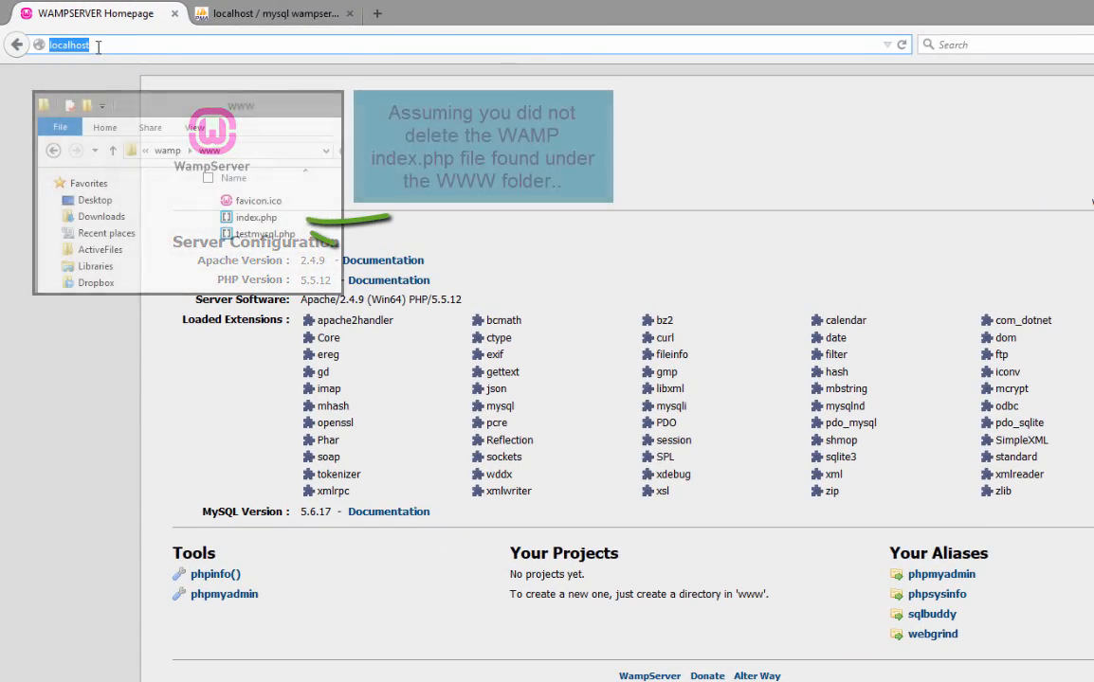
pyautogui.click(117, 45)
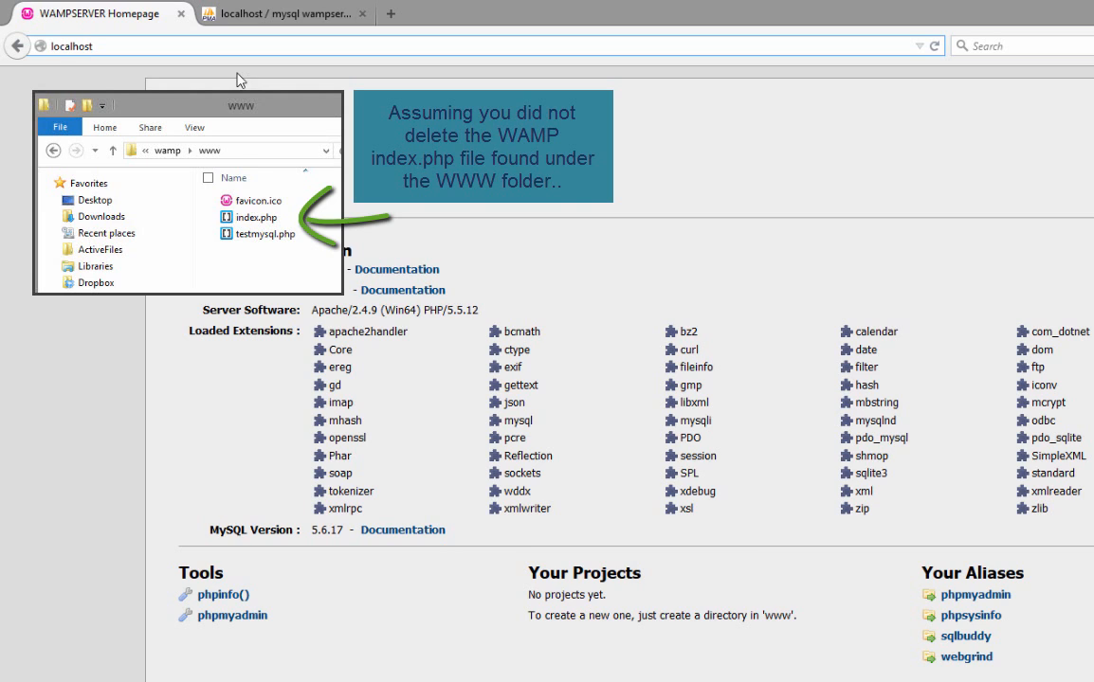
pyautogui.click(254, 19)
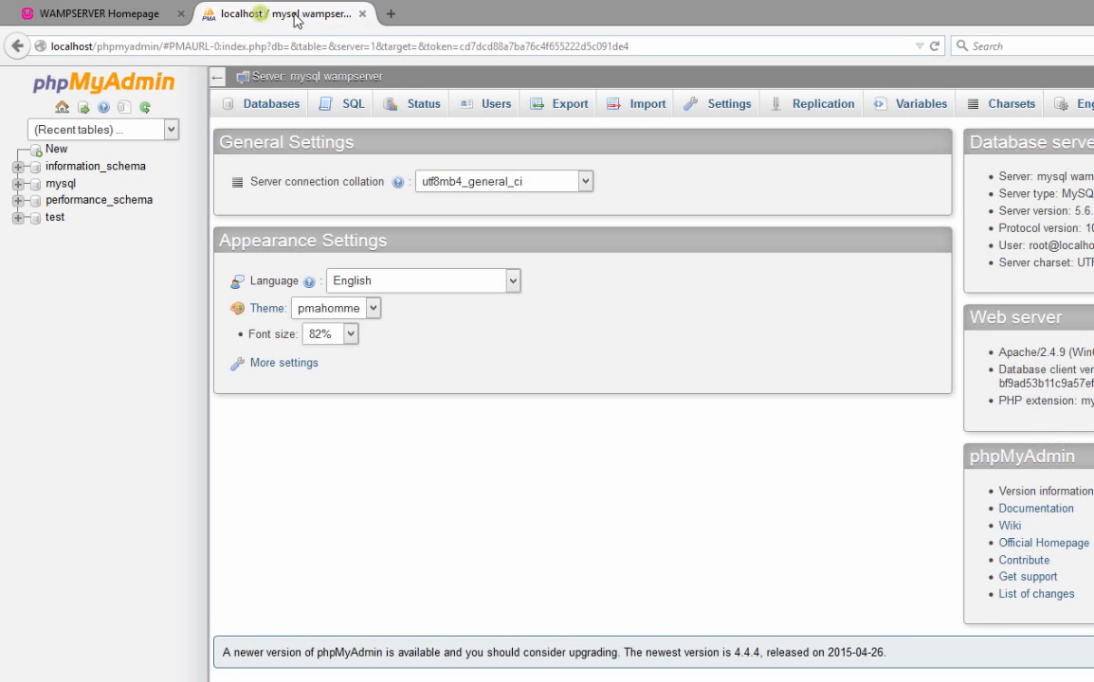
pyautogui.click(103, 14)
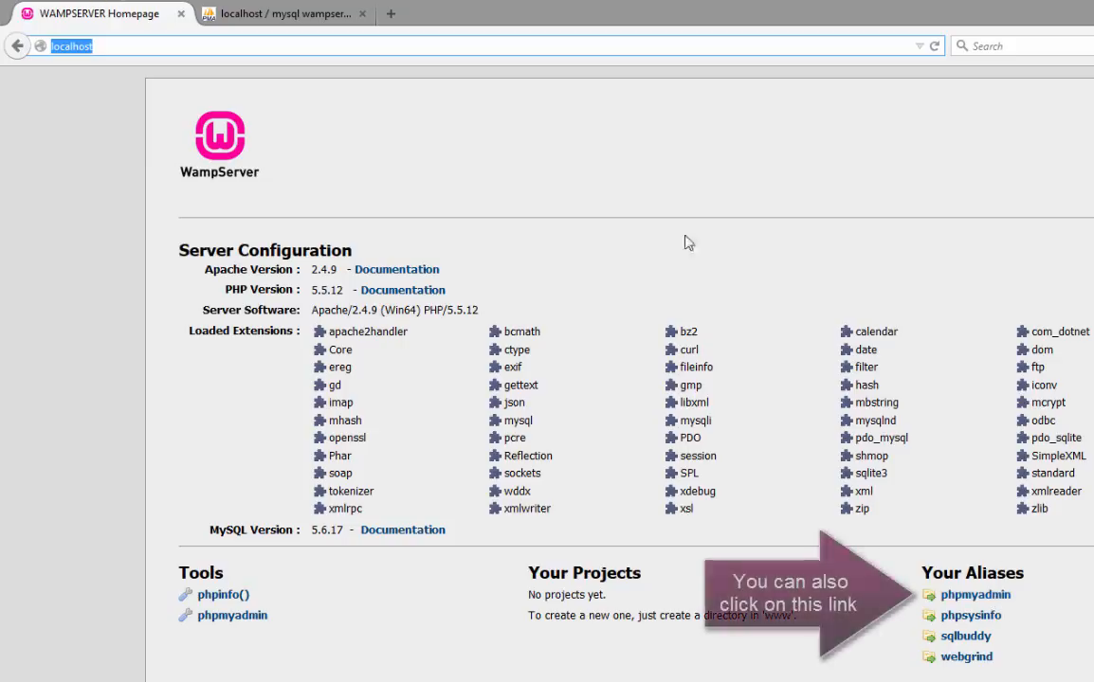
pyautogui.click(160, 49)
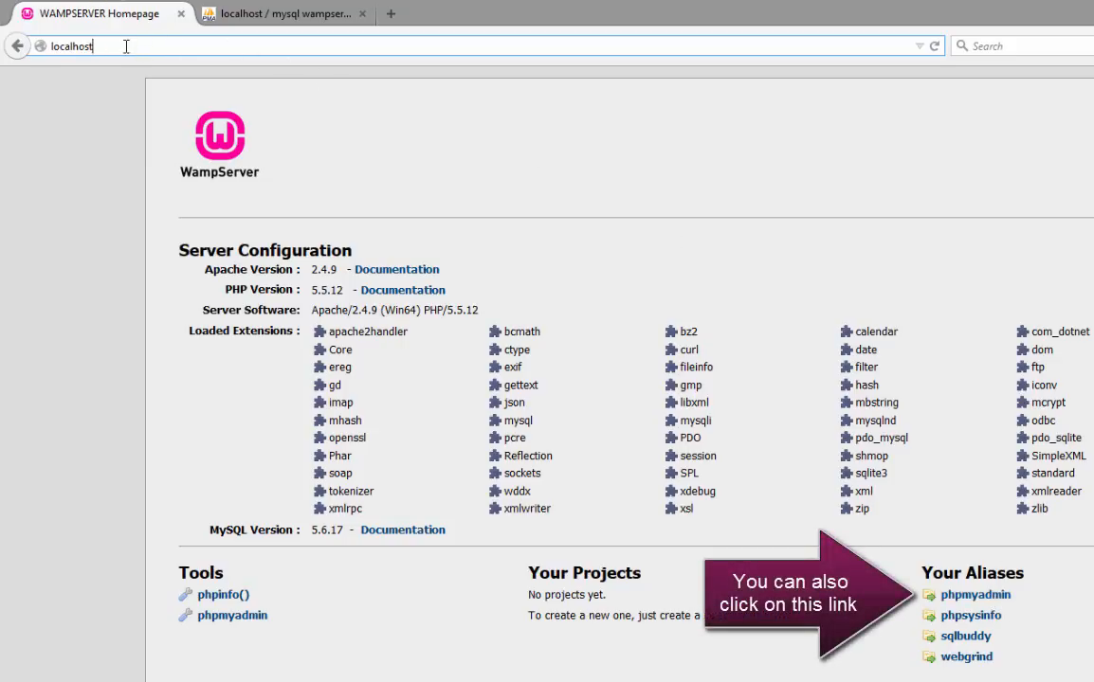
pyautogui.write('/')
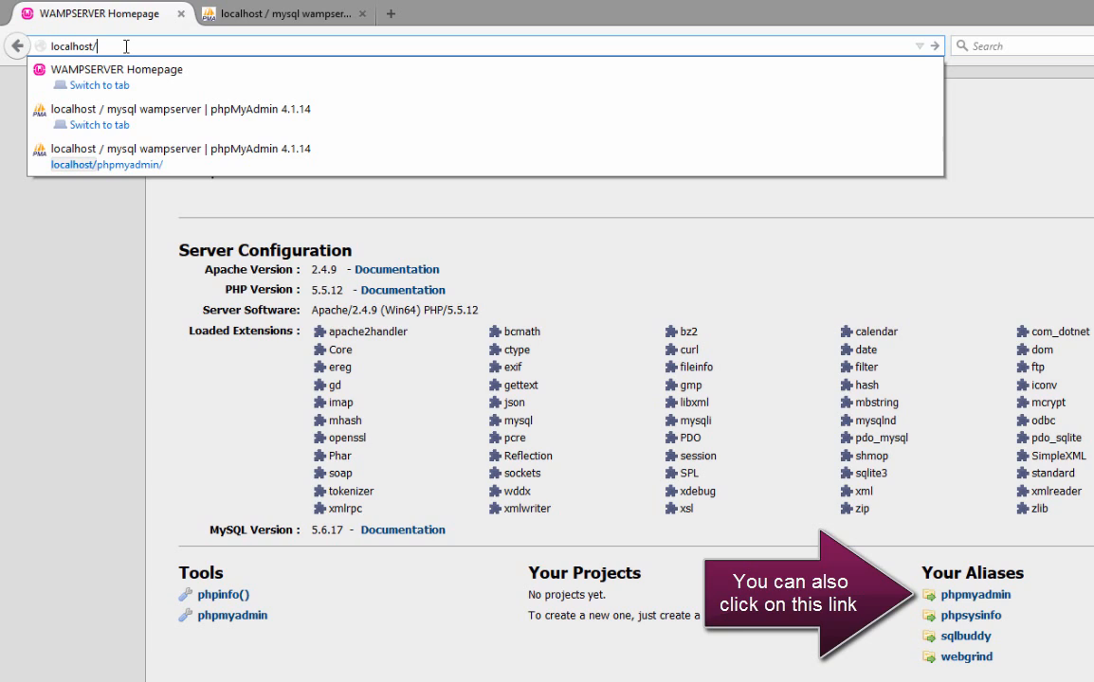
pyautogui.click(280, 14)
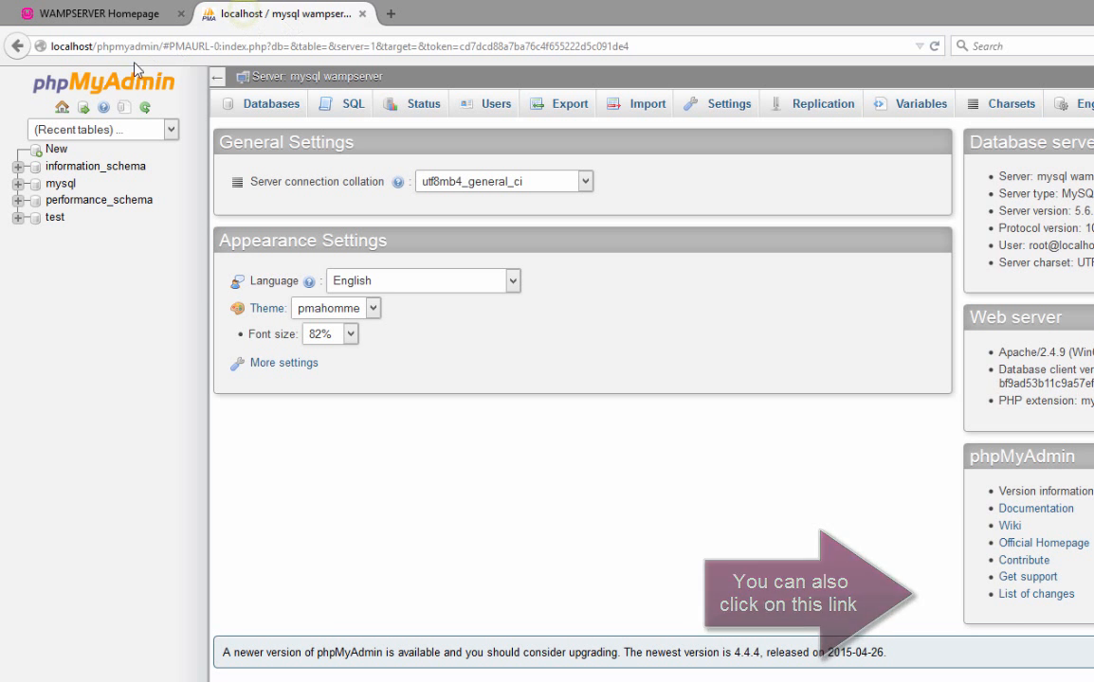
pyautogui.click(160, 52)
pyautogui.click(165, 47)
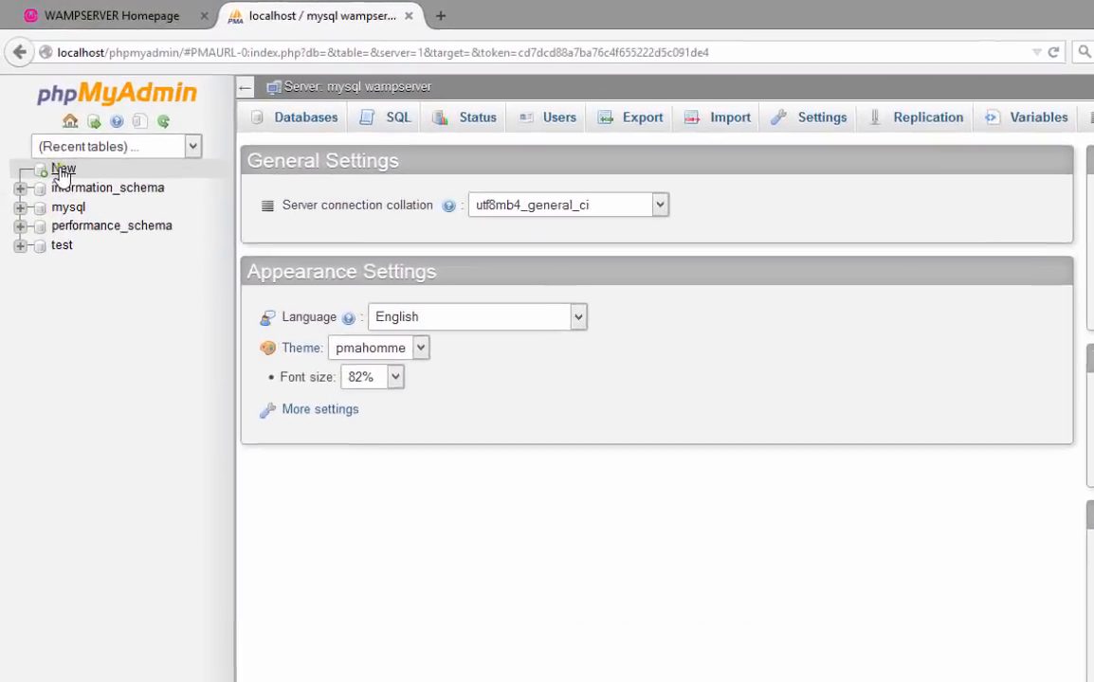
# Create a database named 'stage', then view the root and Any user accounts
pyautogui.click(45, 125)
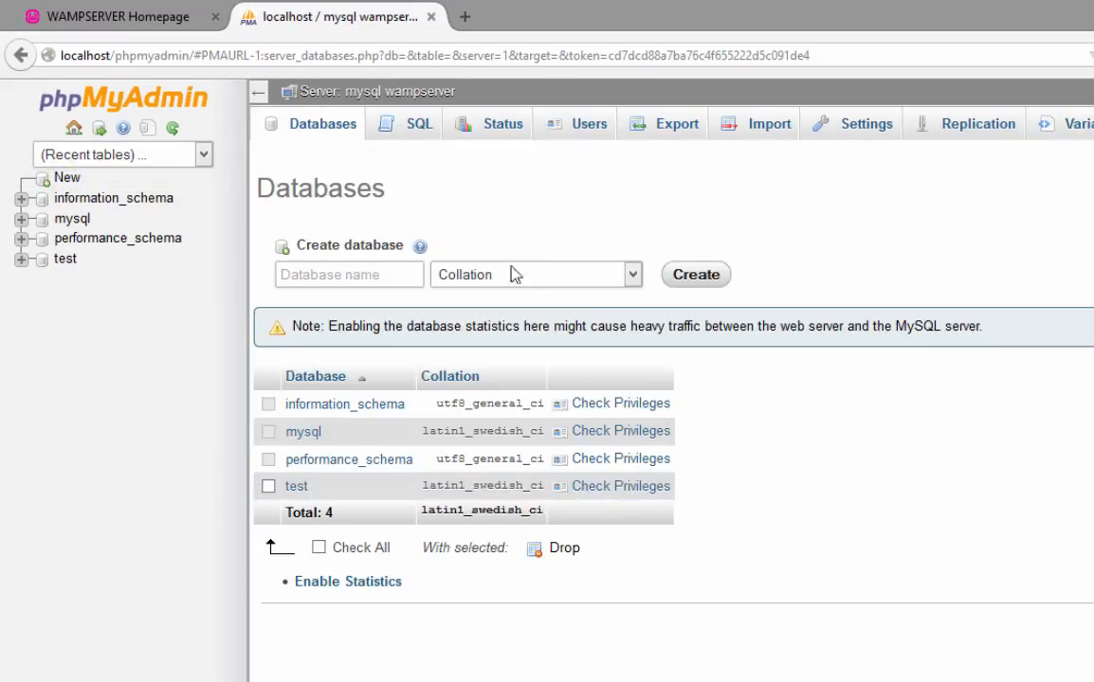
pyautogui.click(403, 275)
pyautogui.write('stage')
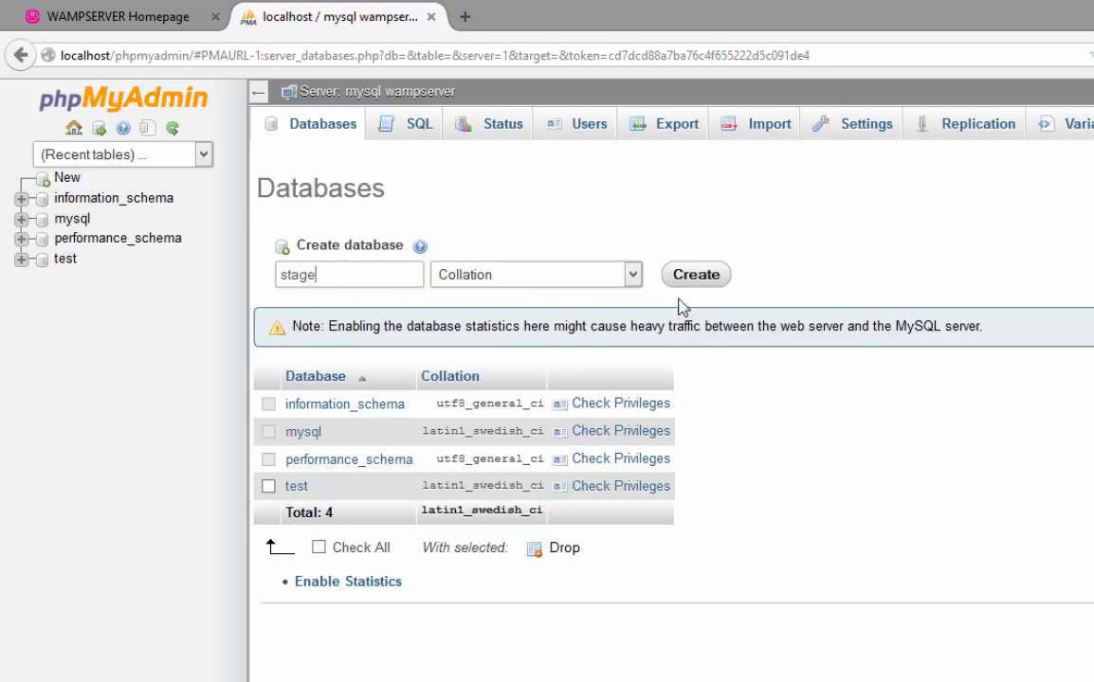
pyautogui.click(706, 284)
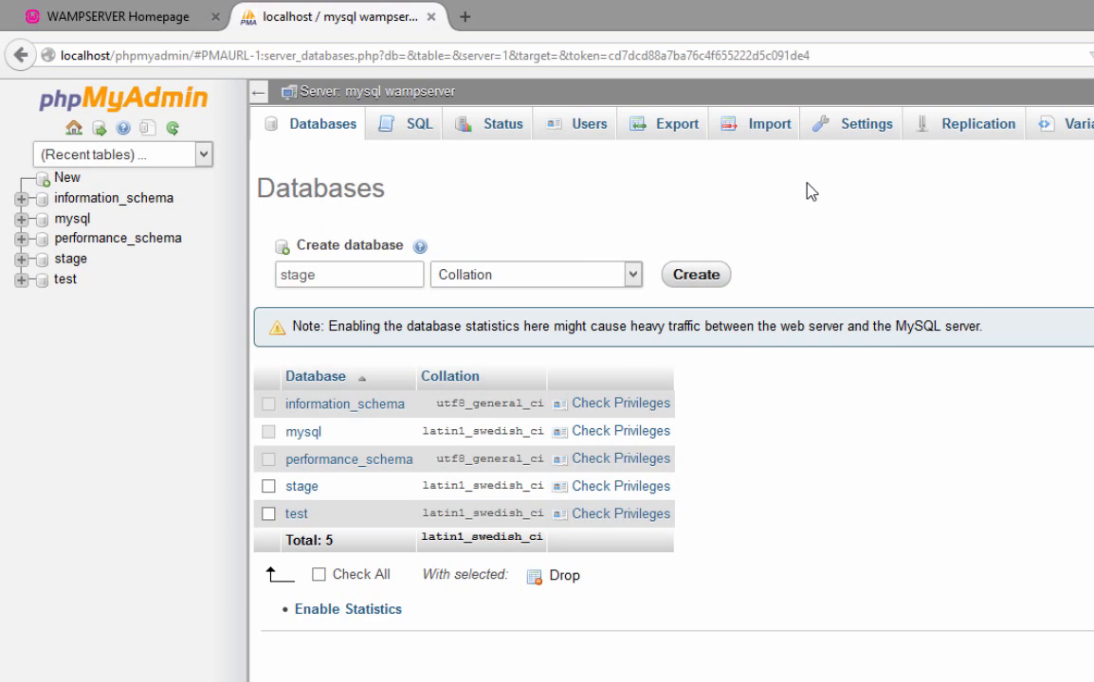
pyautogui.click(593, 128)
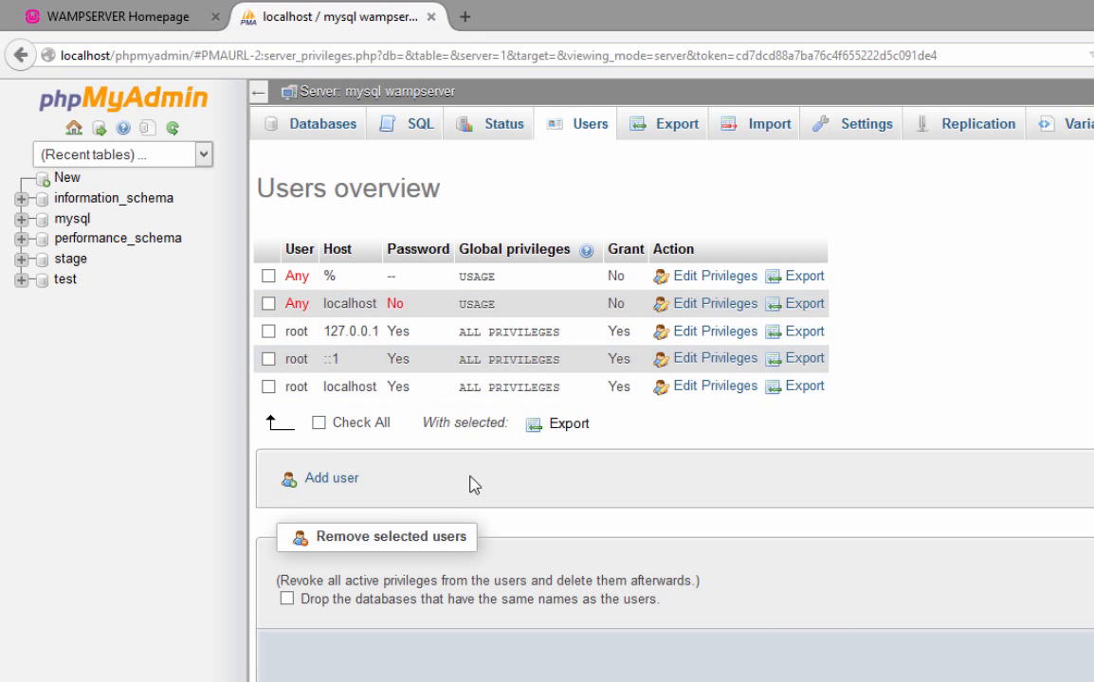
# Start a new user named stageuser restricted to host localhost
pyautogui.click(334, 479)
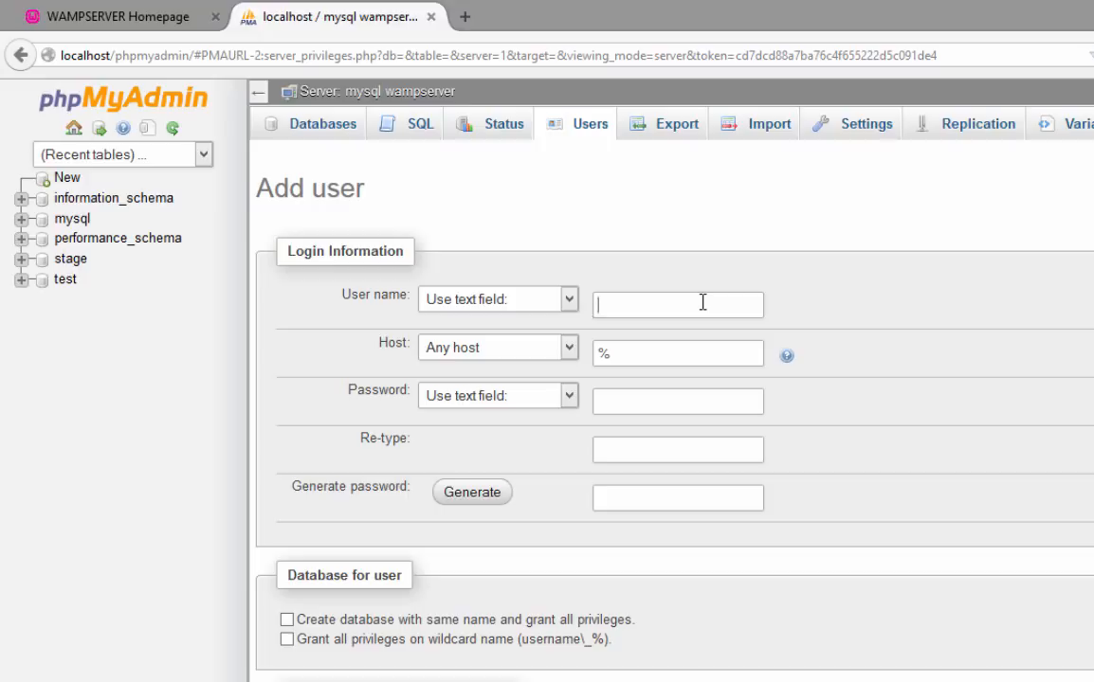
pyautogui.write('stageuser')
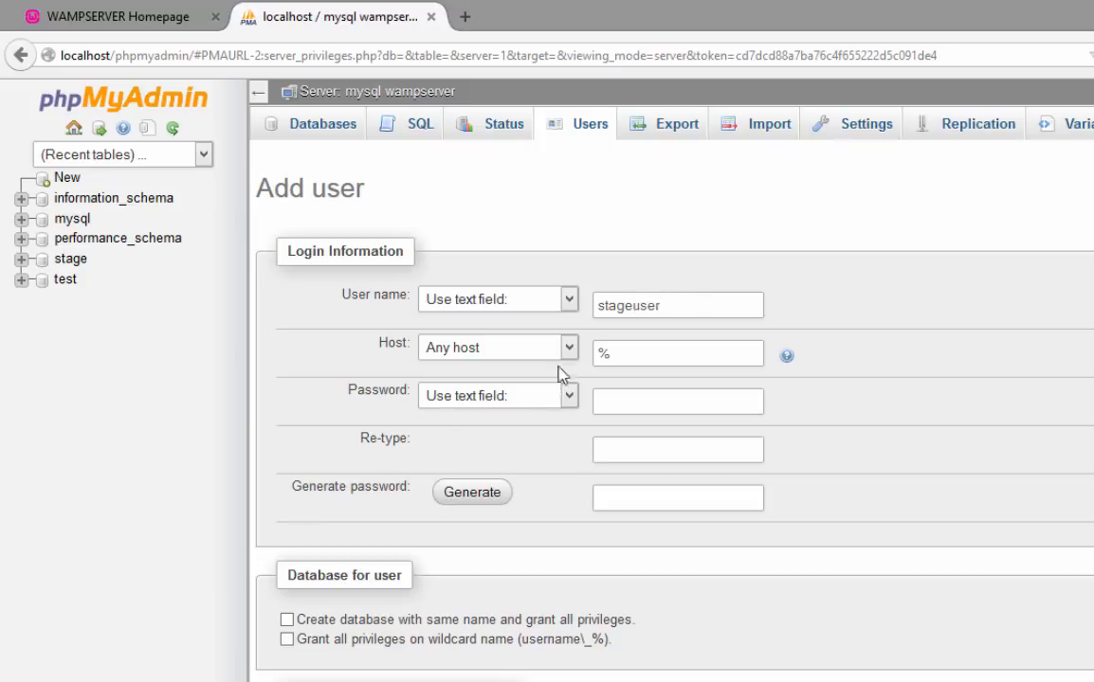
pyautogui.click(512, 347)
pyautogui.click(515, 346)
pyautogui.press('Down')
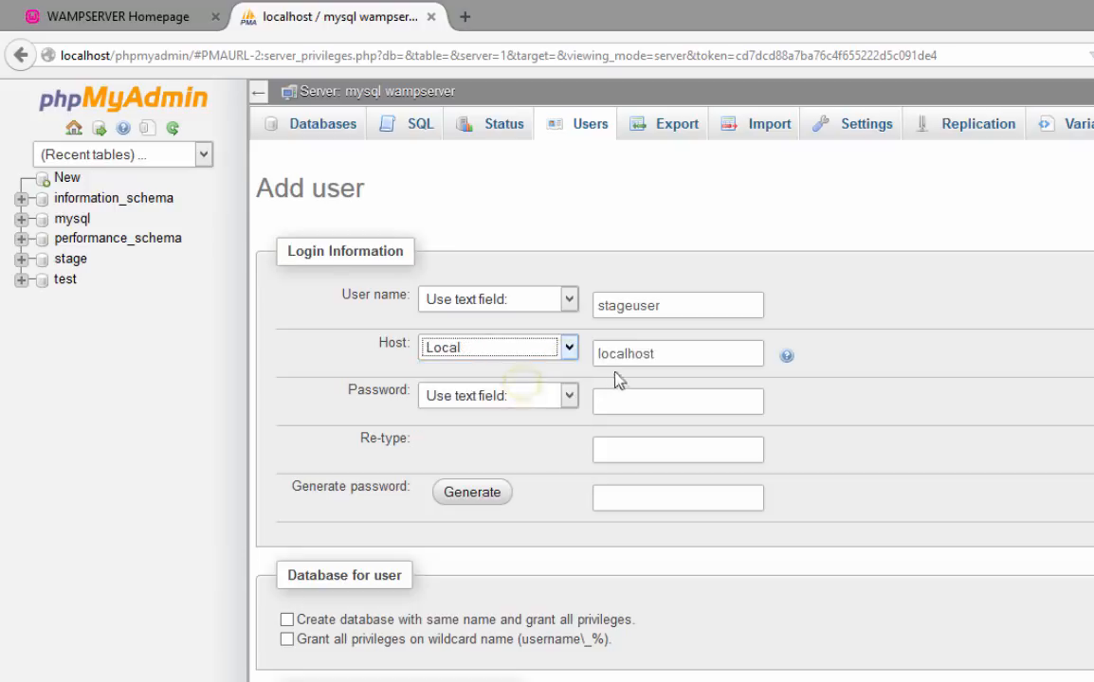
# Enter the account password in both the Password and Re-type fields
pyautogui.click(636, 401)
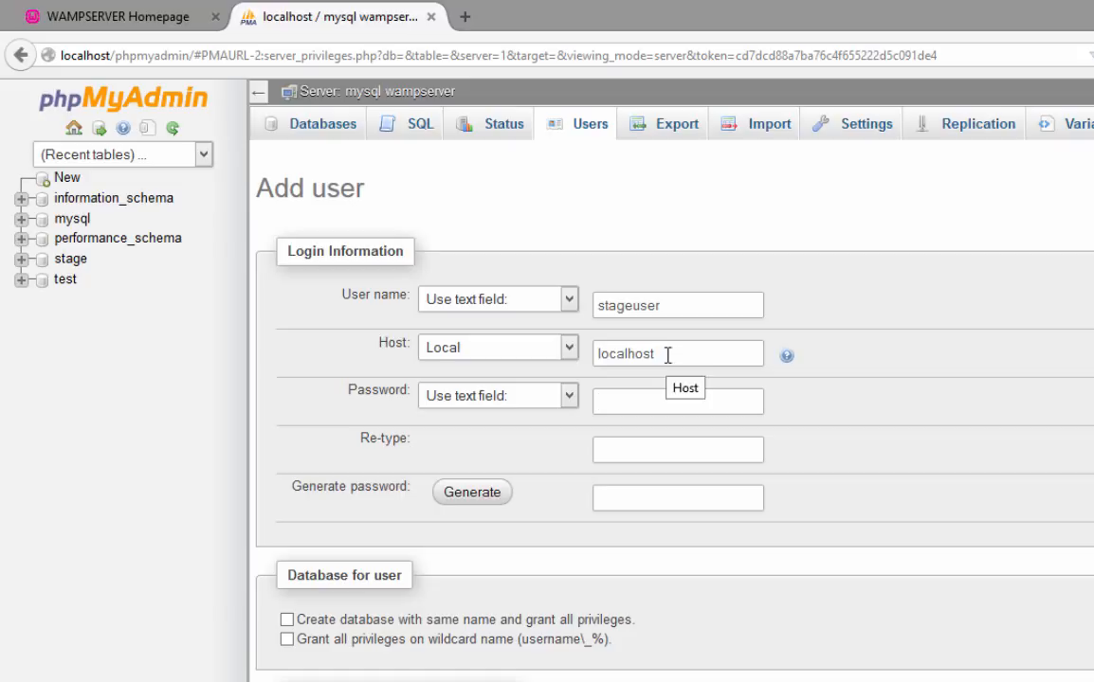
pyautogui.click(637, 393)
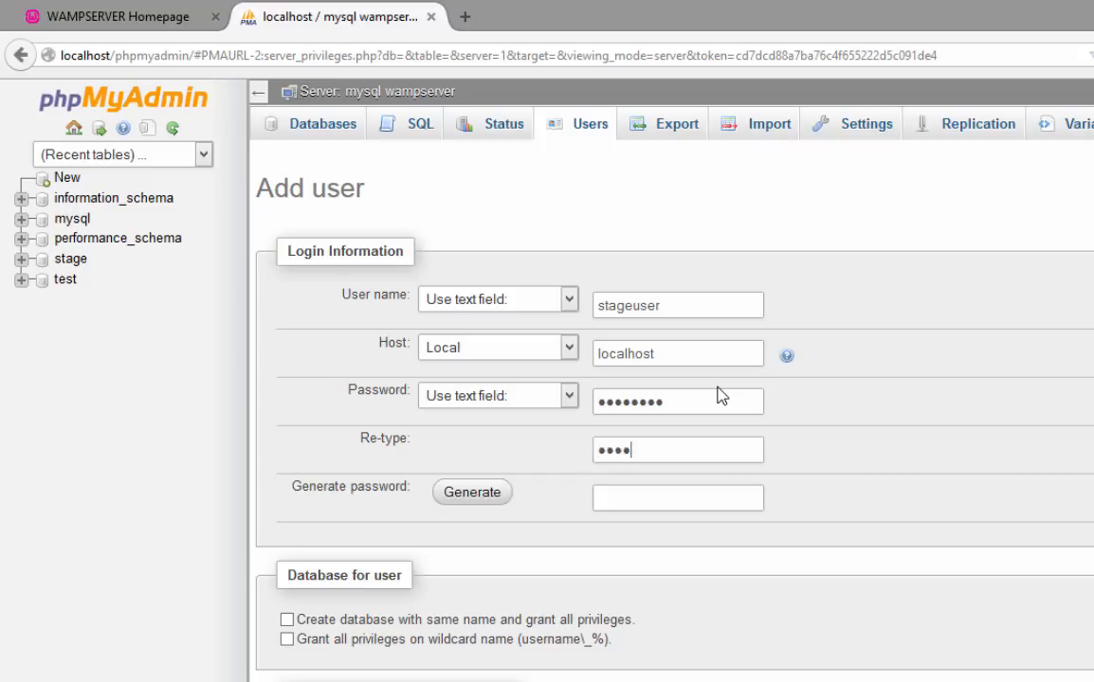
pyautogui.write('ord')
pyautogui.scroll(-1, 611, 601)
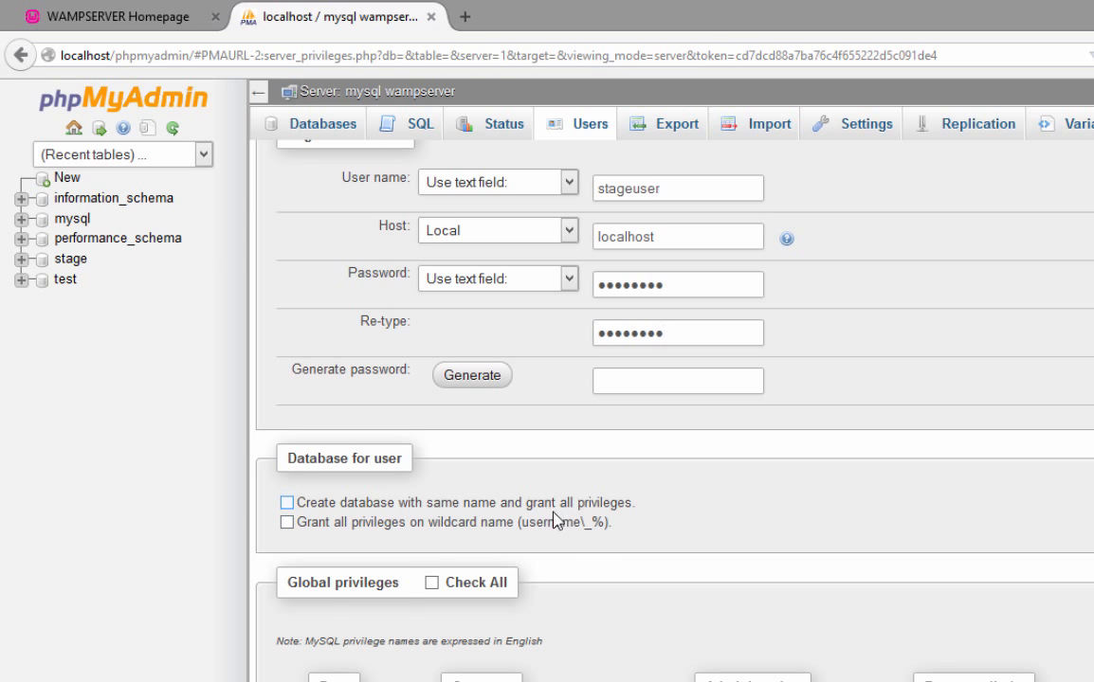
pyautogui.scroll(1, 588, 512)
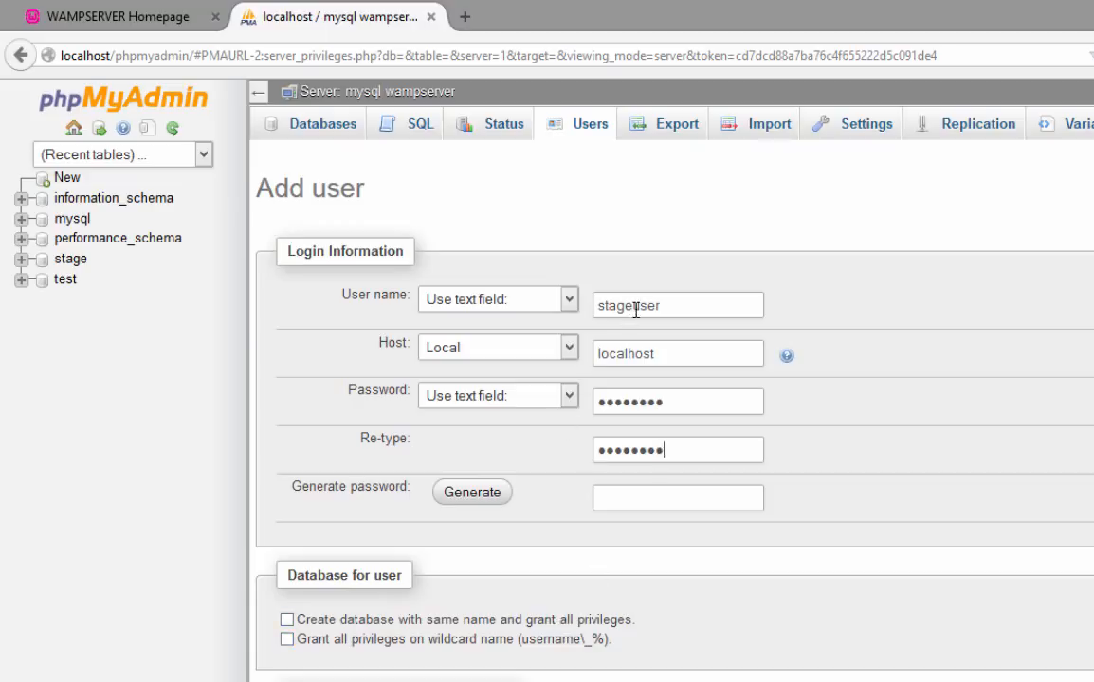
# Check the stageuser name at host localhost, then create the password-protected database user
pyautogui.moveTo(632, 306); pyautogui.dragTo(597, 307)
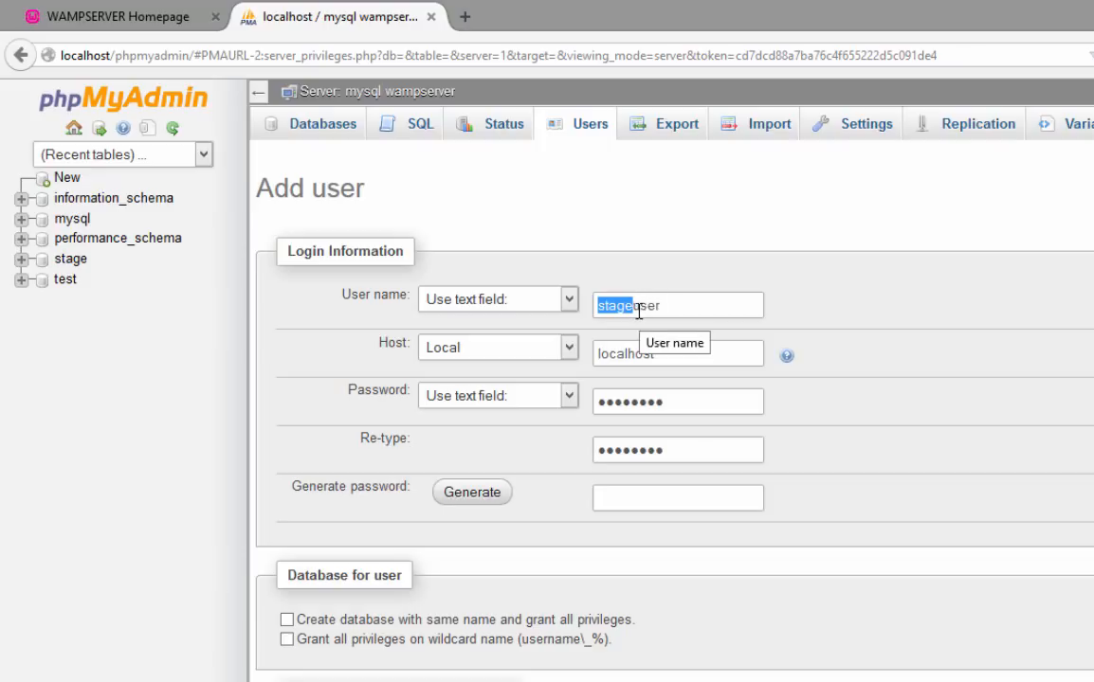
pyautogui.click(633, 306)
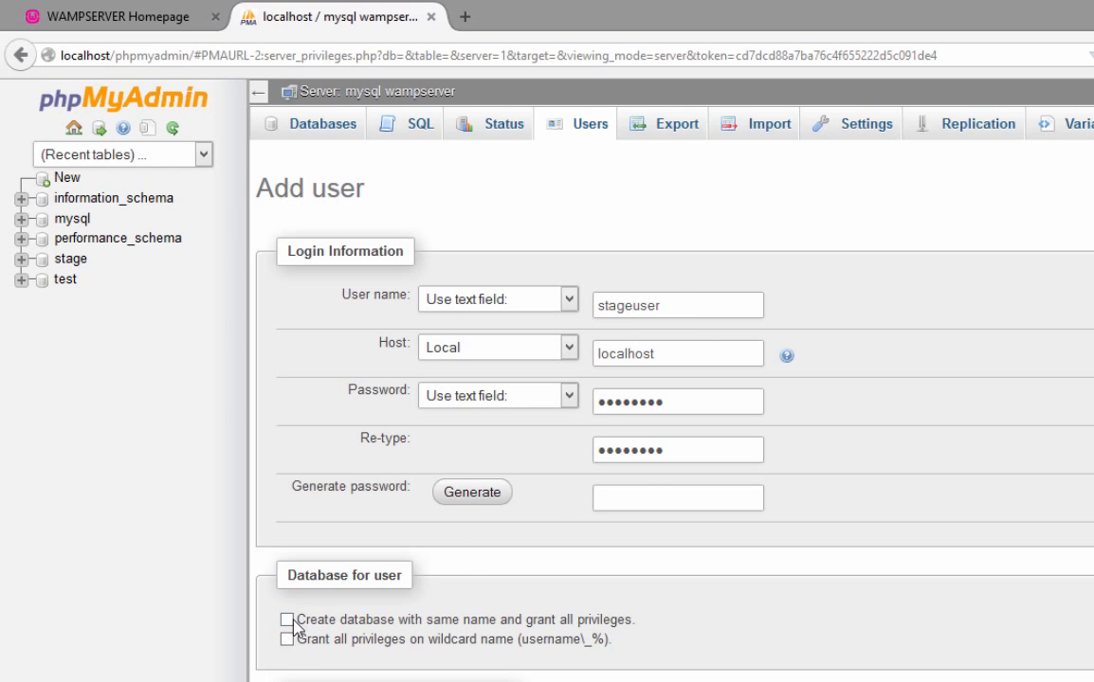
pyautogui.click(672, 308)
pyautogui.moveTo(632, 305); pyautogui.dragTo(597, 306)
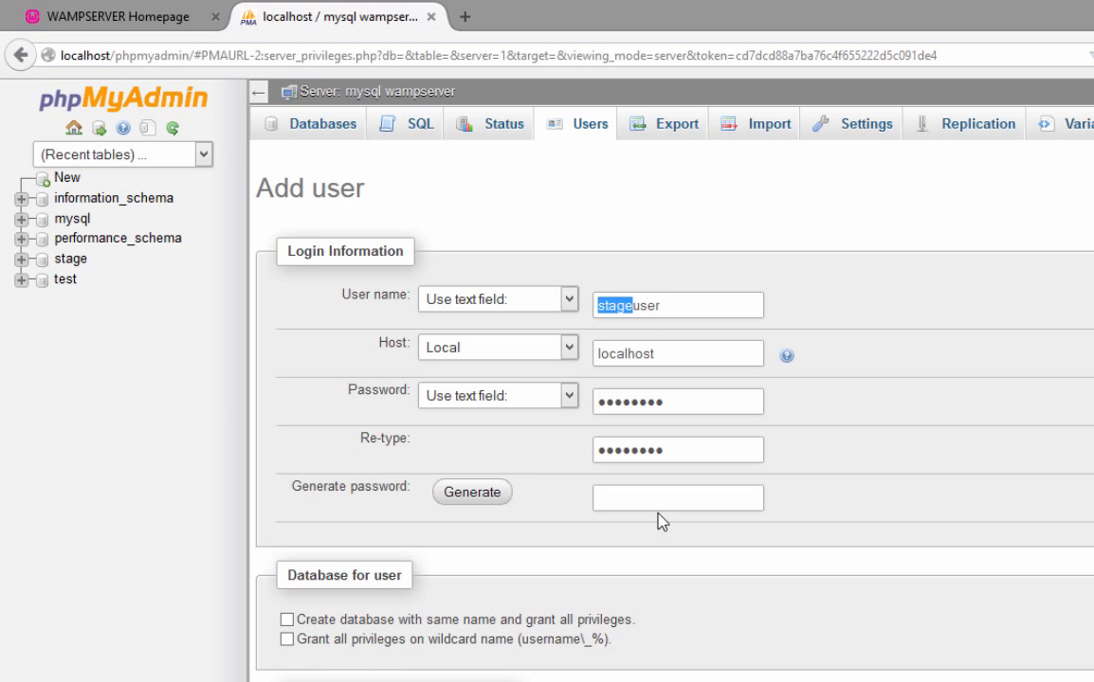
pyautogui.click(684, 314)
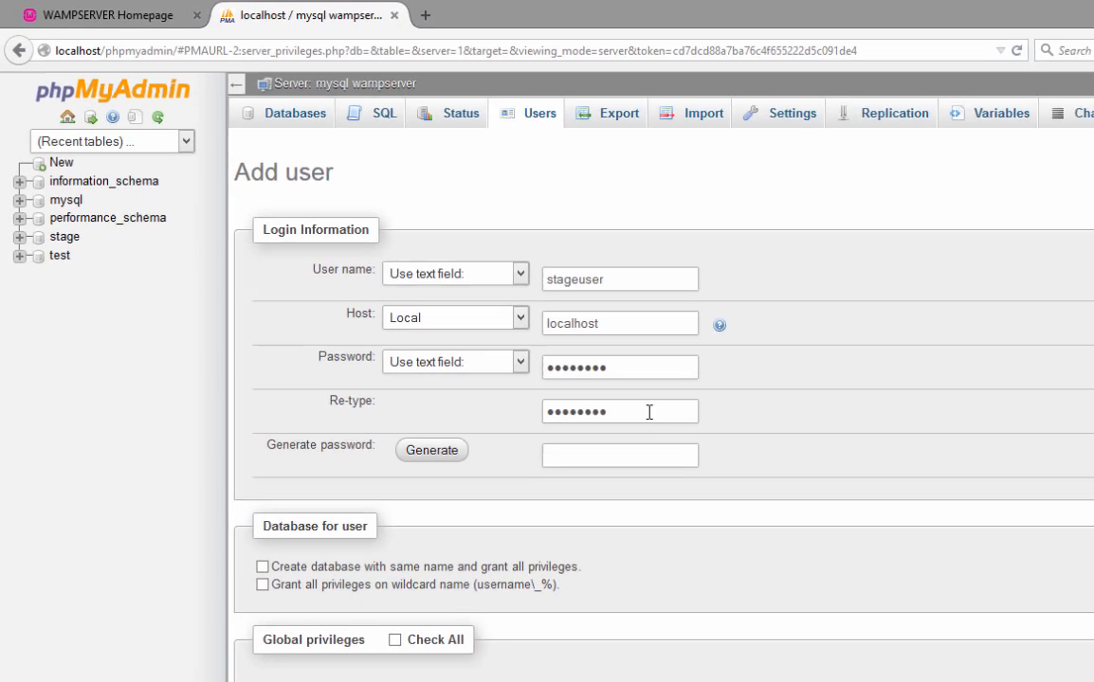
pyautogui.scroll(-3, 649, 411)
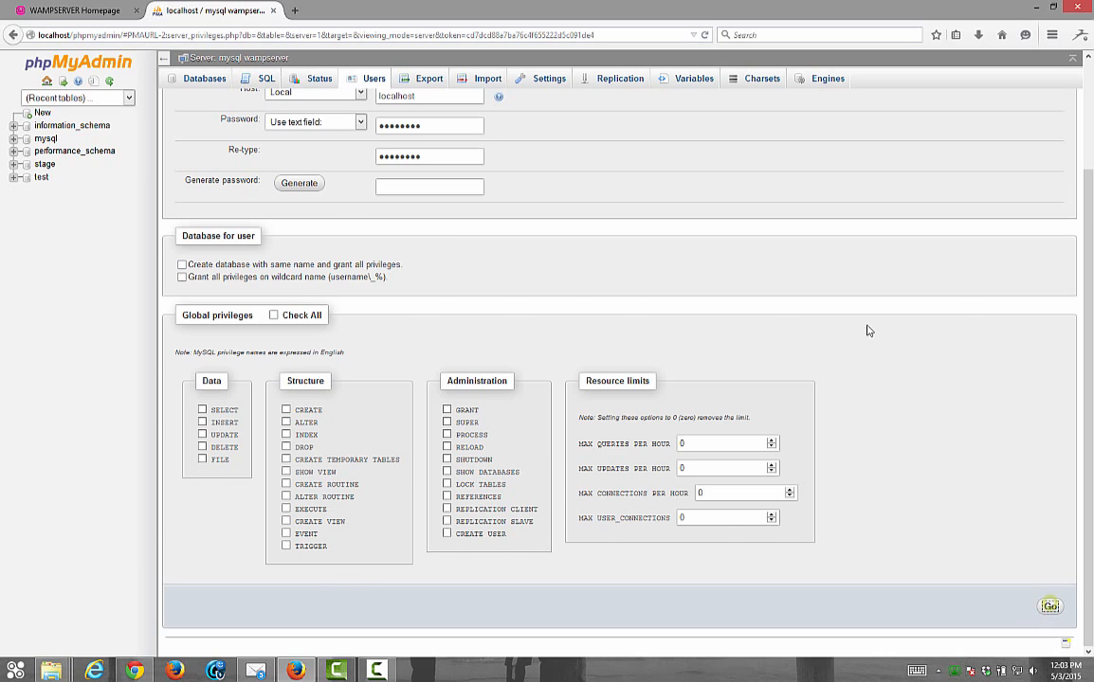
pyautogui.click(1050, 606)
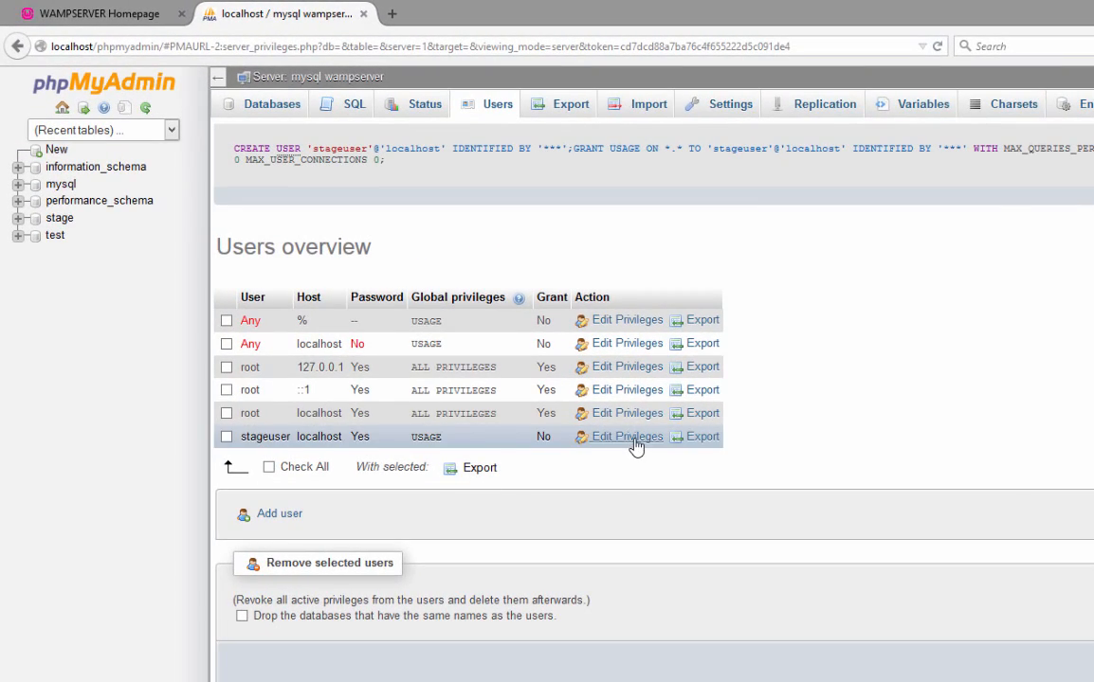
# Grant stageuser all privileges on the stage database
pyautogui.click(633, 440)
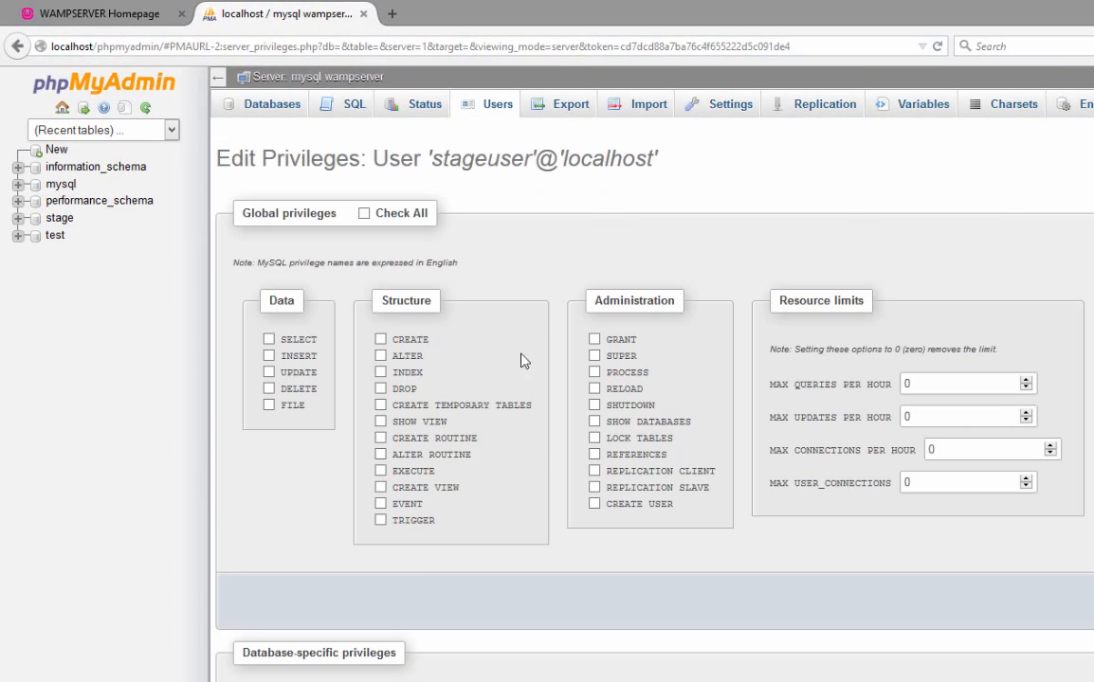
pyautogui.scroll(-4, 506, 510)
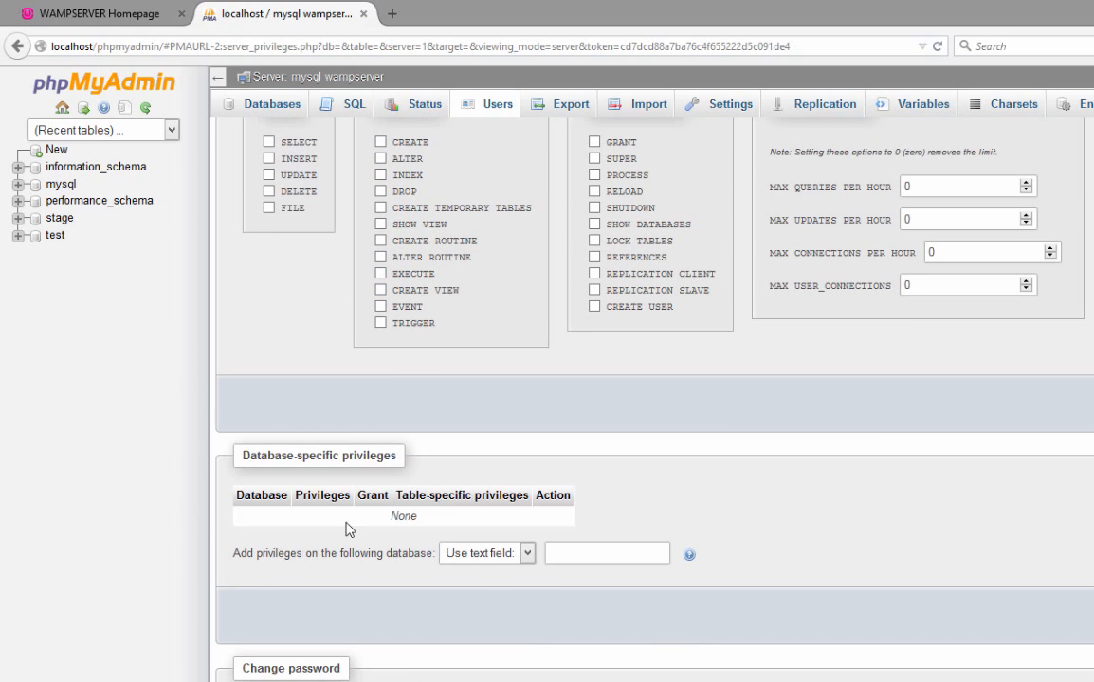
pyautogui.click(527, 554)
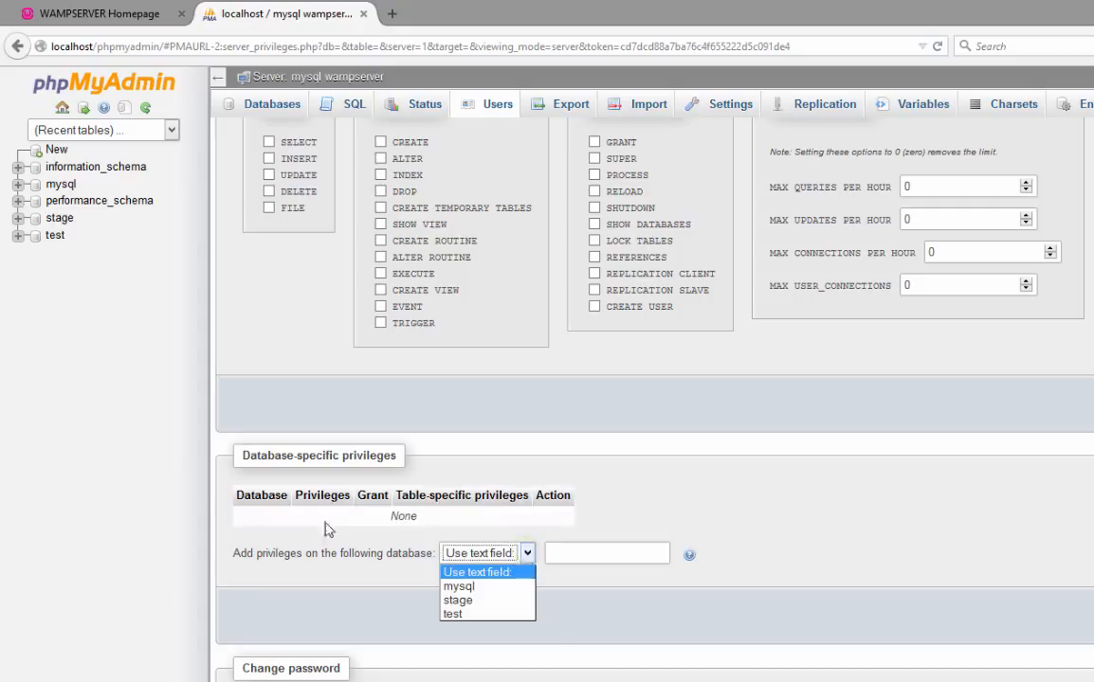
pyautogui.click(525, 555)
pyautogui.click(525, 554)
pyautogui.click(483, 601)
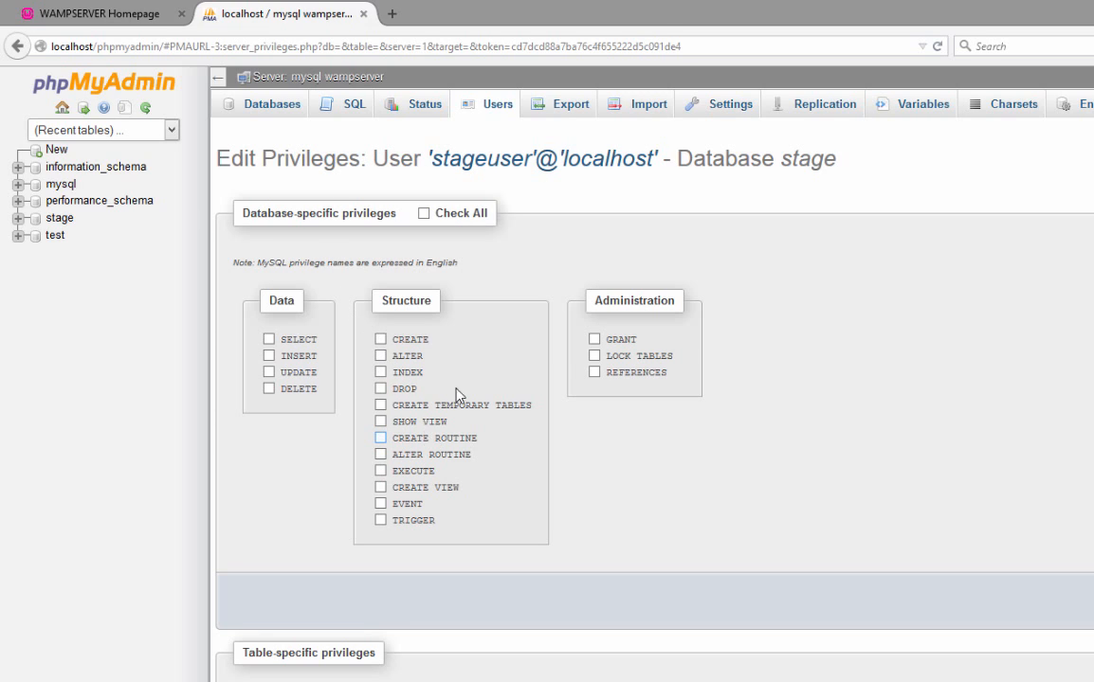
pyautogui.scroll(-1, 445, 502)
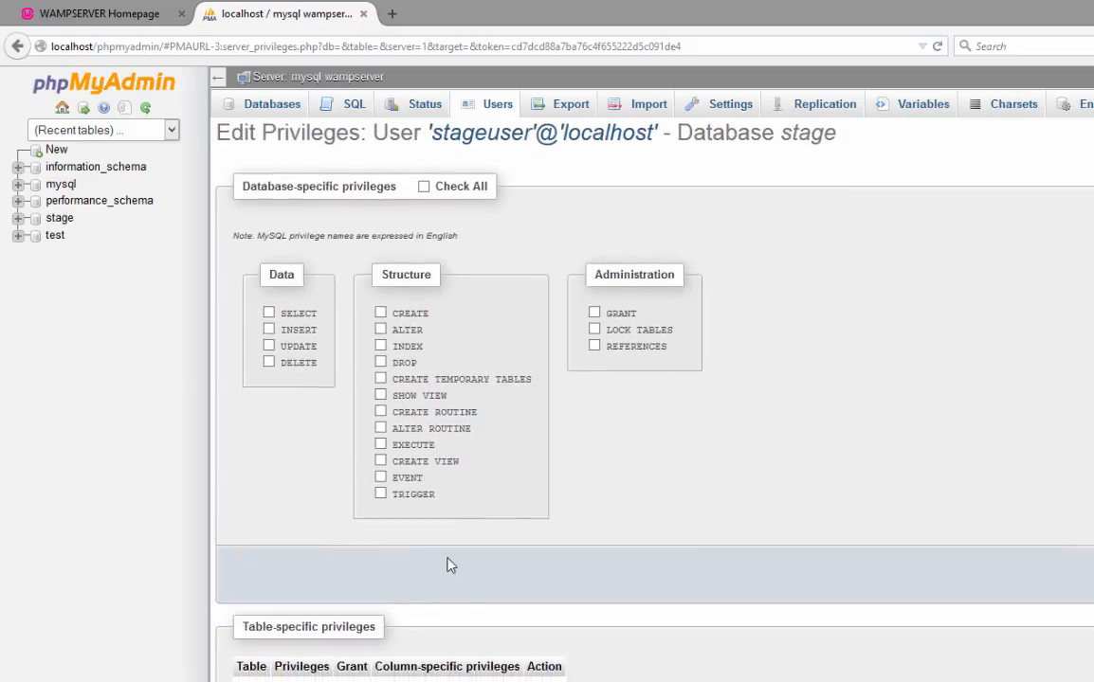
pyautogui.scroll(1, 465, 540)
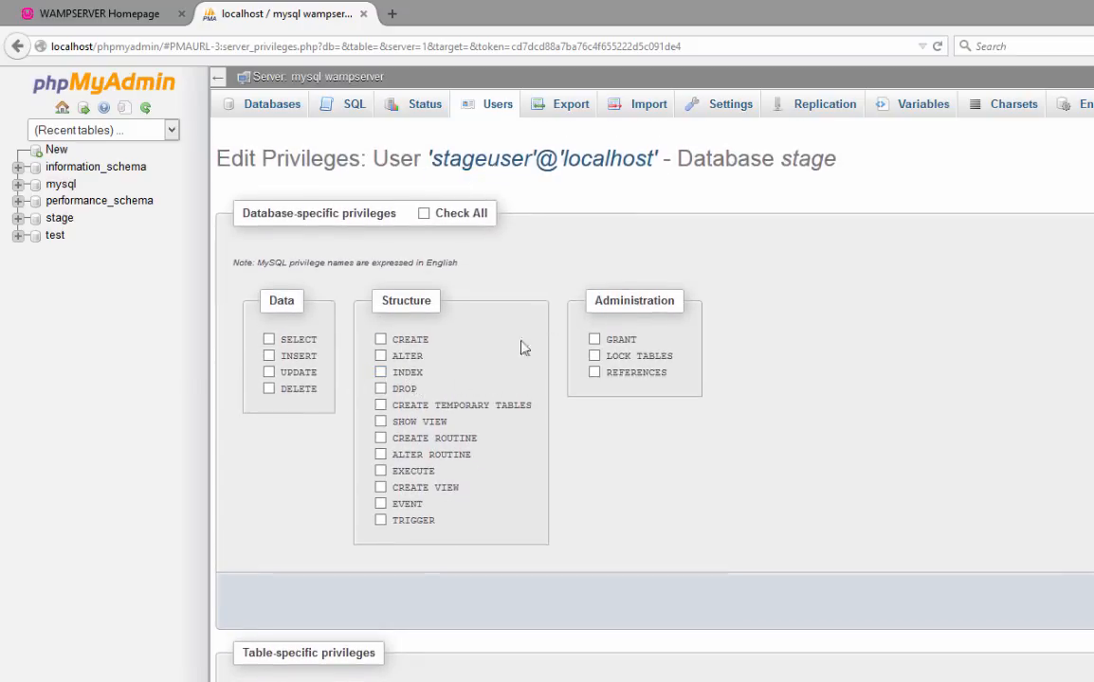
pyautogui.scroll(-1, 398, 475)
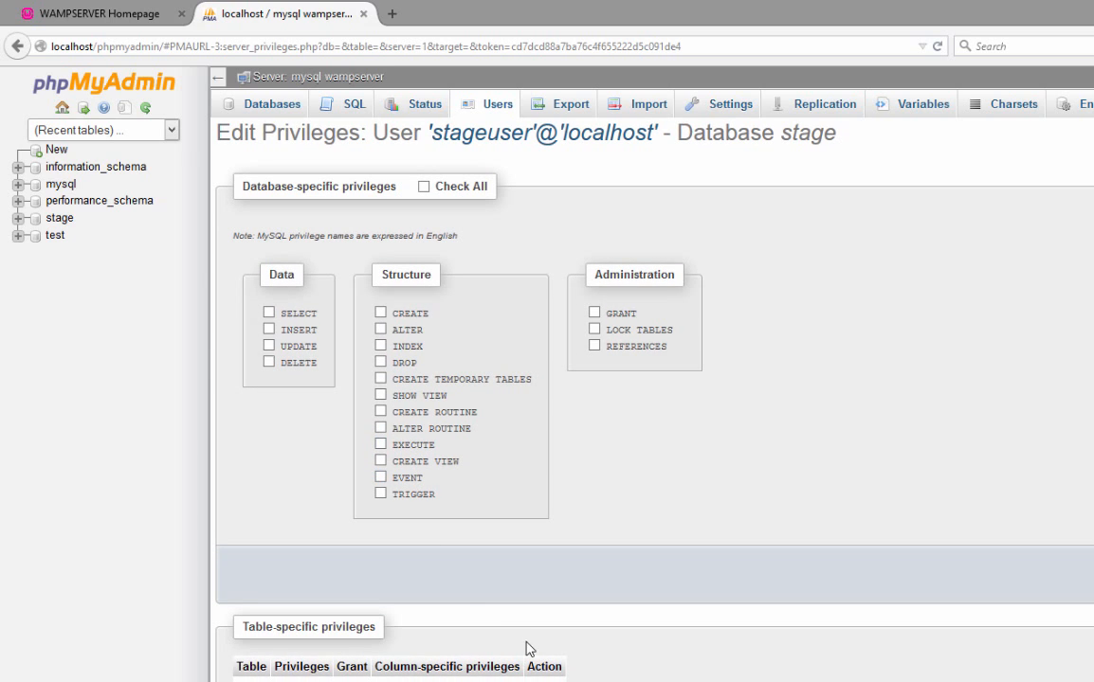
pyautogui.click(424, 186)
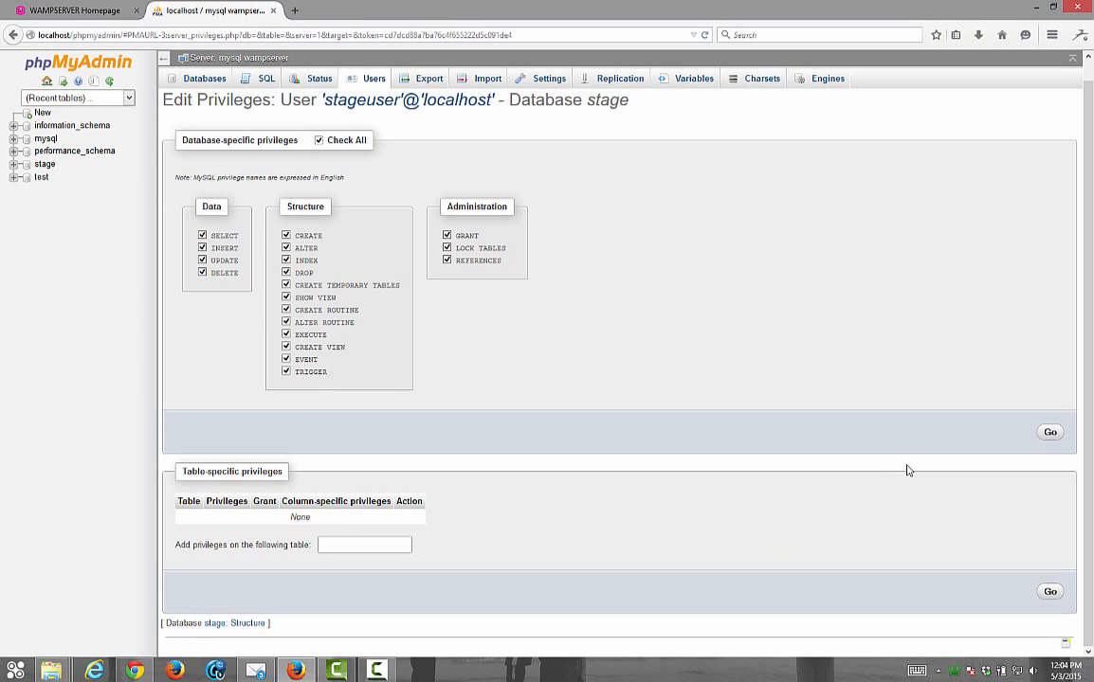
pyautogui.click(1049, 432)
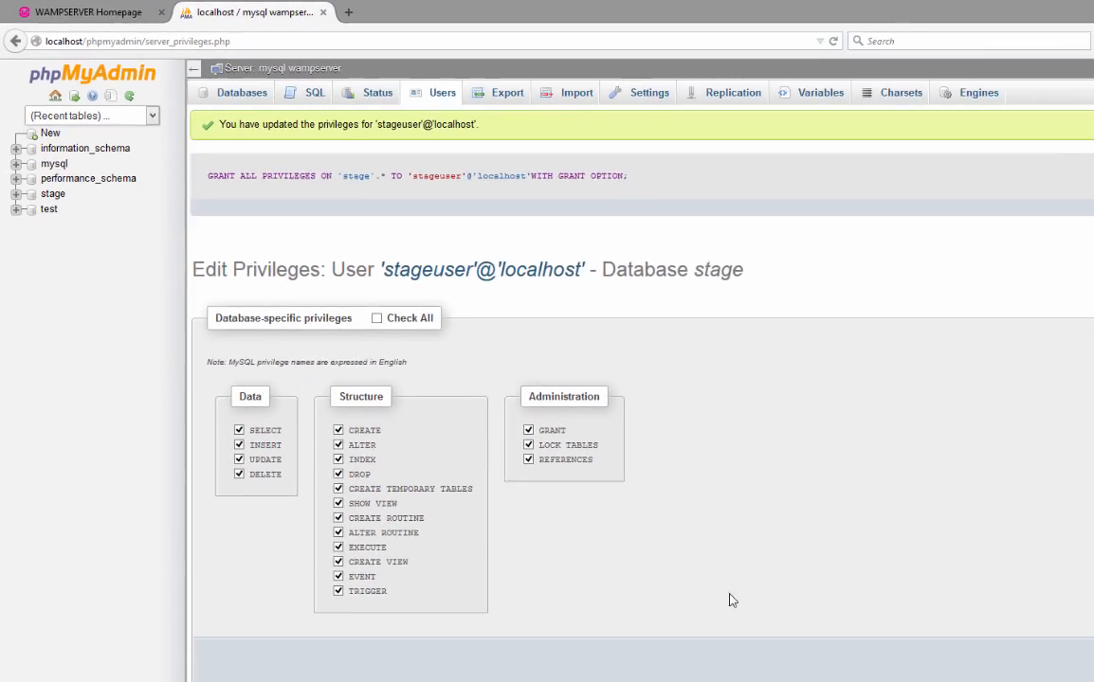
# Go to the Databases list, then start a new browser tab
pyautogui.scroll(-3, 730, 600)
pyautogui.scroll(3, 730, 600)
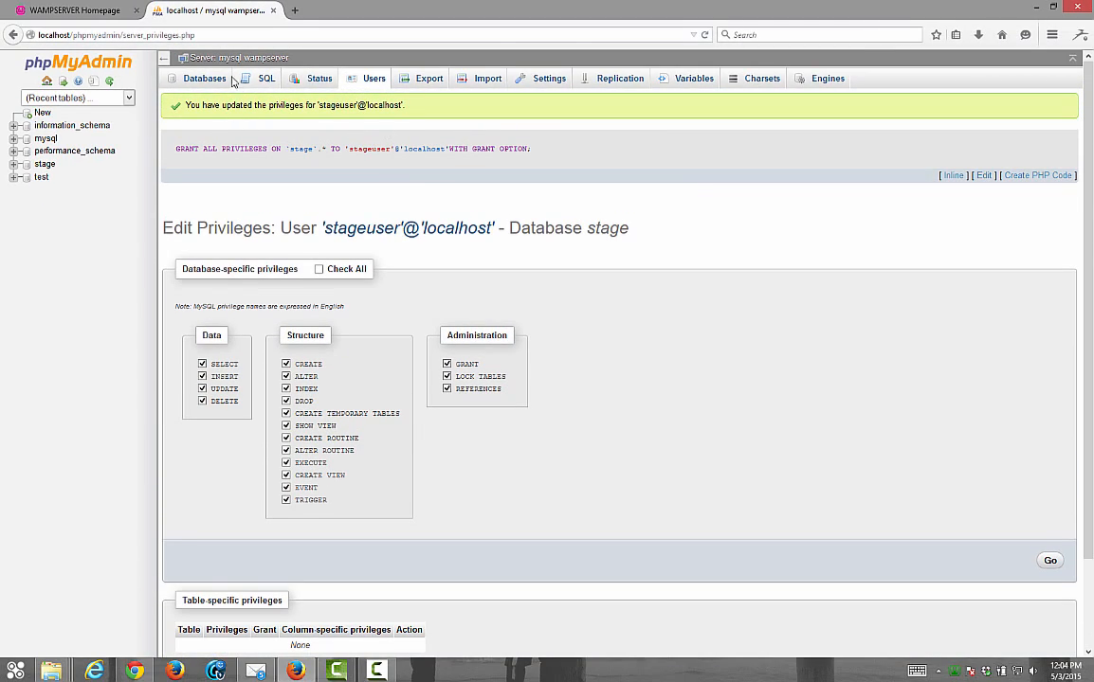
pyautogui.click(205, 78)
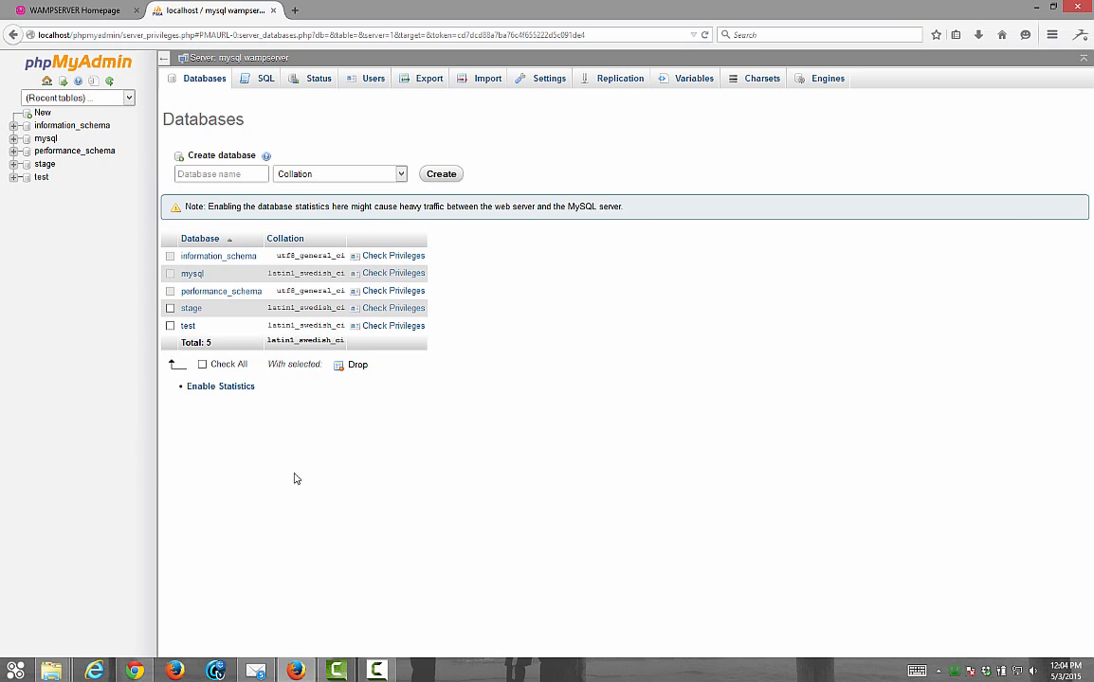
pyautogui.click(295, 9)
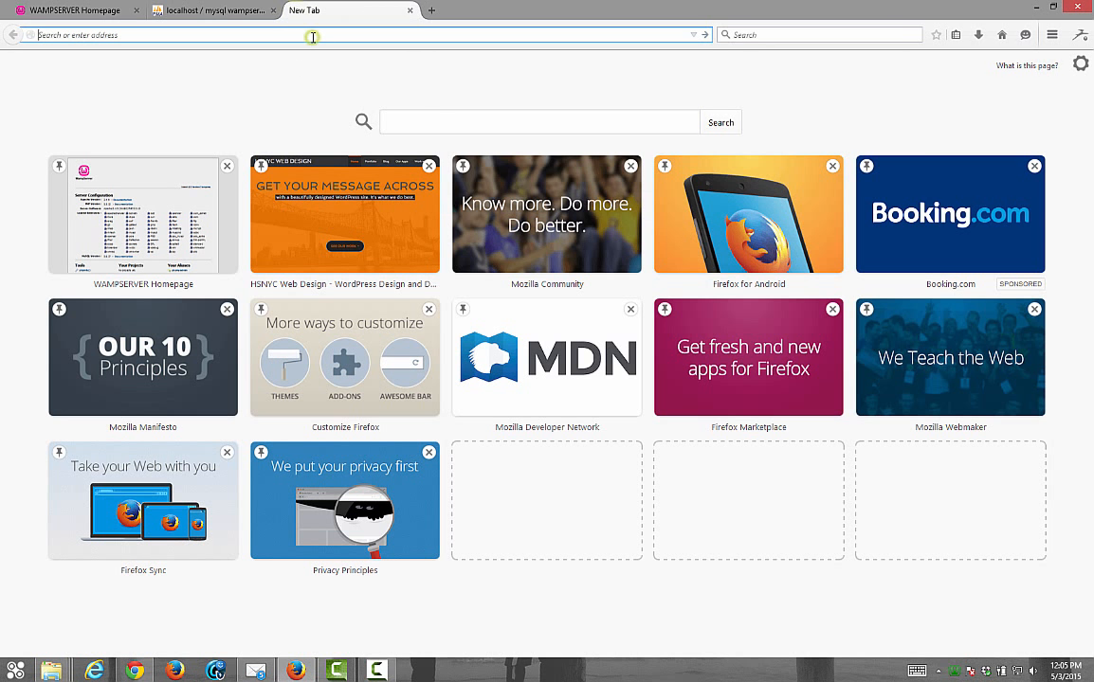
# Load localhost/stage in the new tab
pyautogui.write('local')
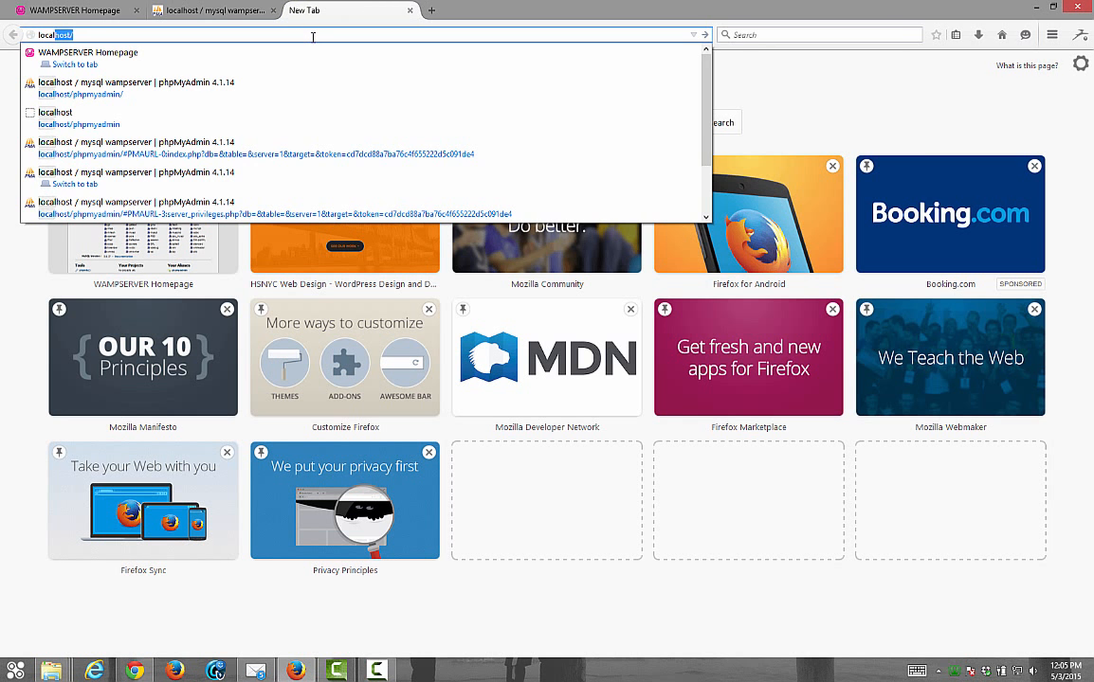
pyautogui.write('host/')
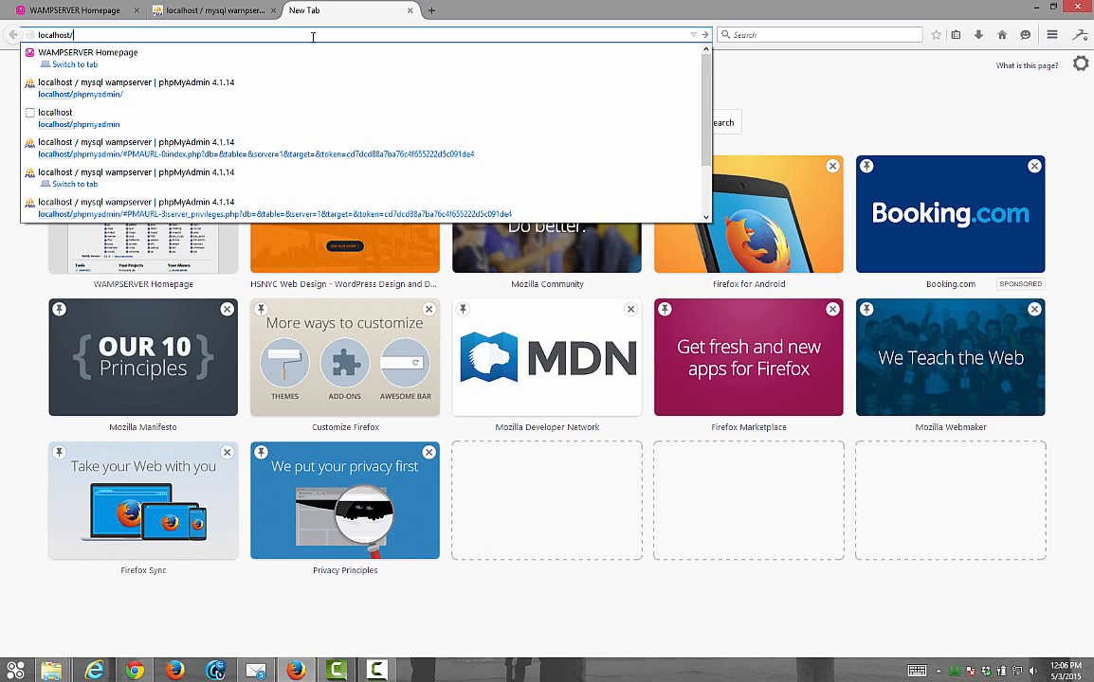
pyautogui.write('stage')
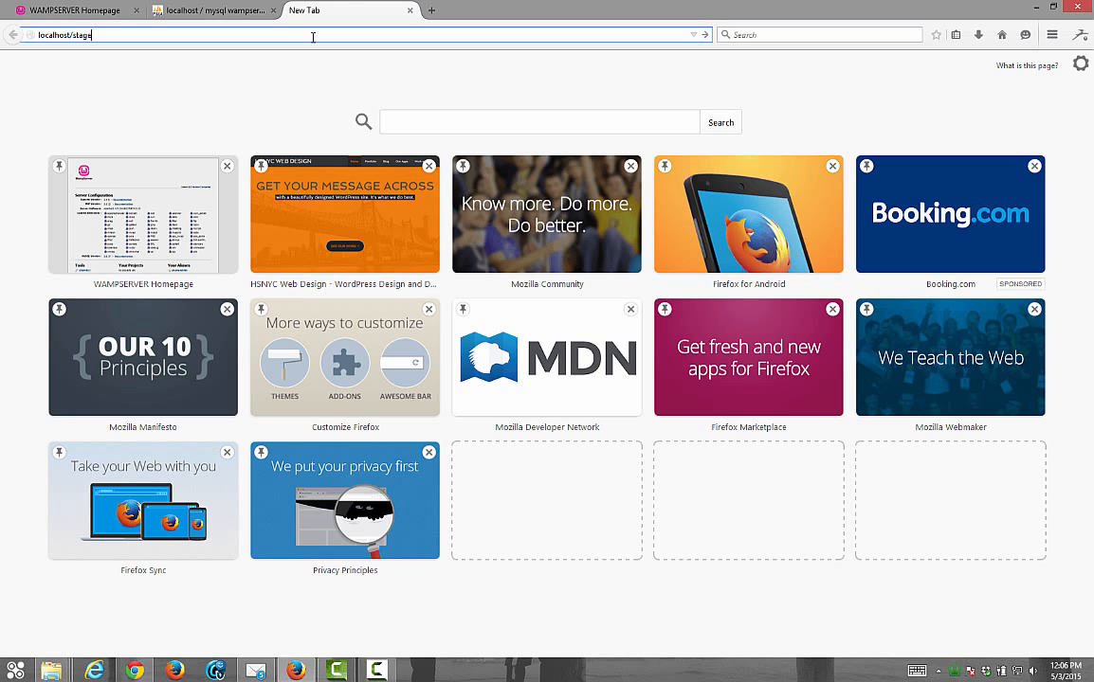
pyautogui.press('Return')
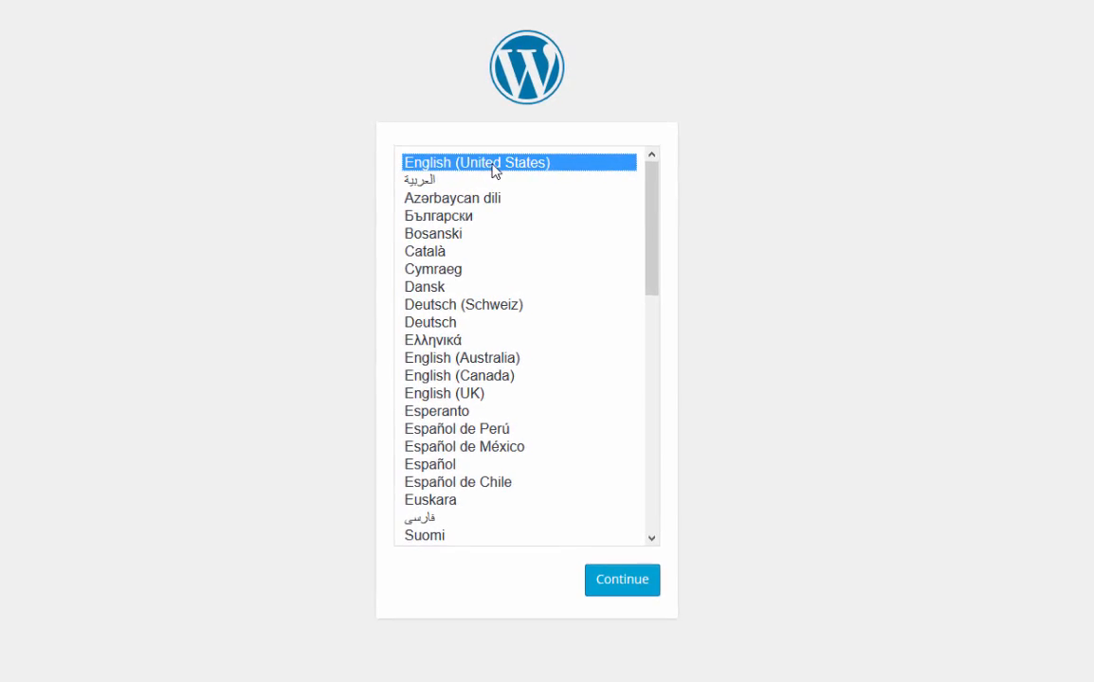
# Keep English (United States), read the table prefix notes, and proceed to the connection form
pyautogui.click(629, 584)
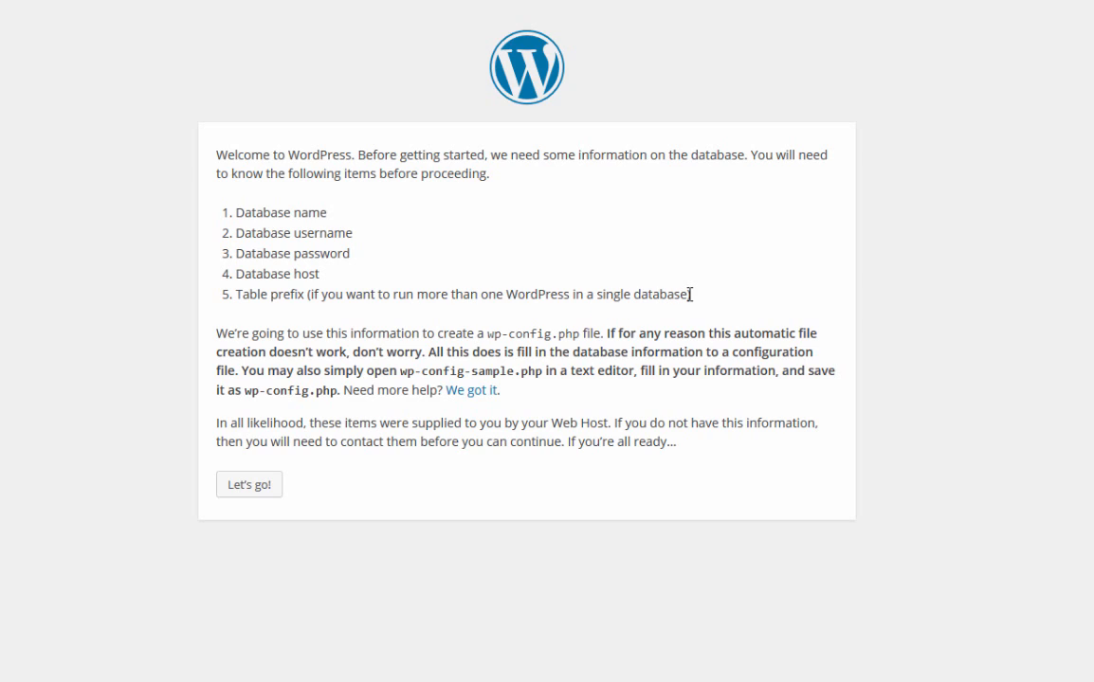
pyautogui.moveTo(686, 293); pyautogui.dragTo(310, 302)
pyautogui.click(340, 297)
pyautogui.moveTo(302, 298); pyautogui.dragTo(238, 292)
pyautogui.click(278, 329)
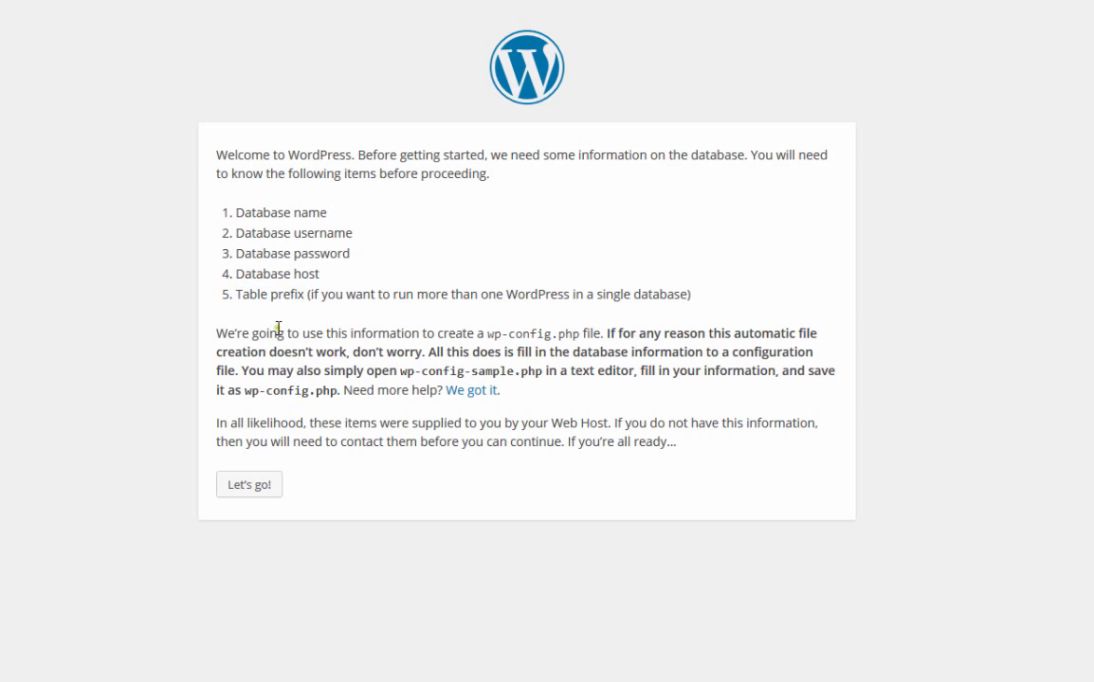
pyautogui.click(262, 486)
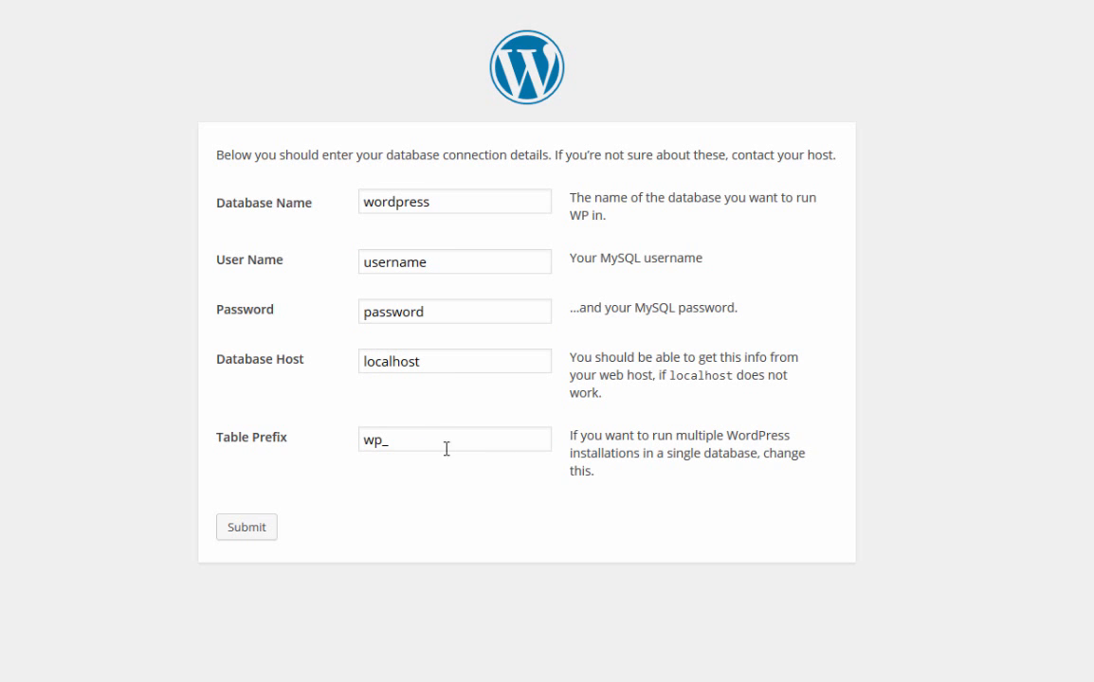
# Enter database name stage, user stageuser and the database user's password, keeping localhost as host
pyautogui.doubleClick(436, 206)
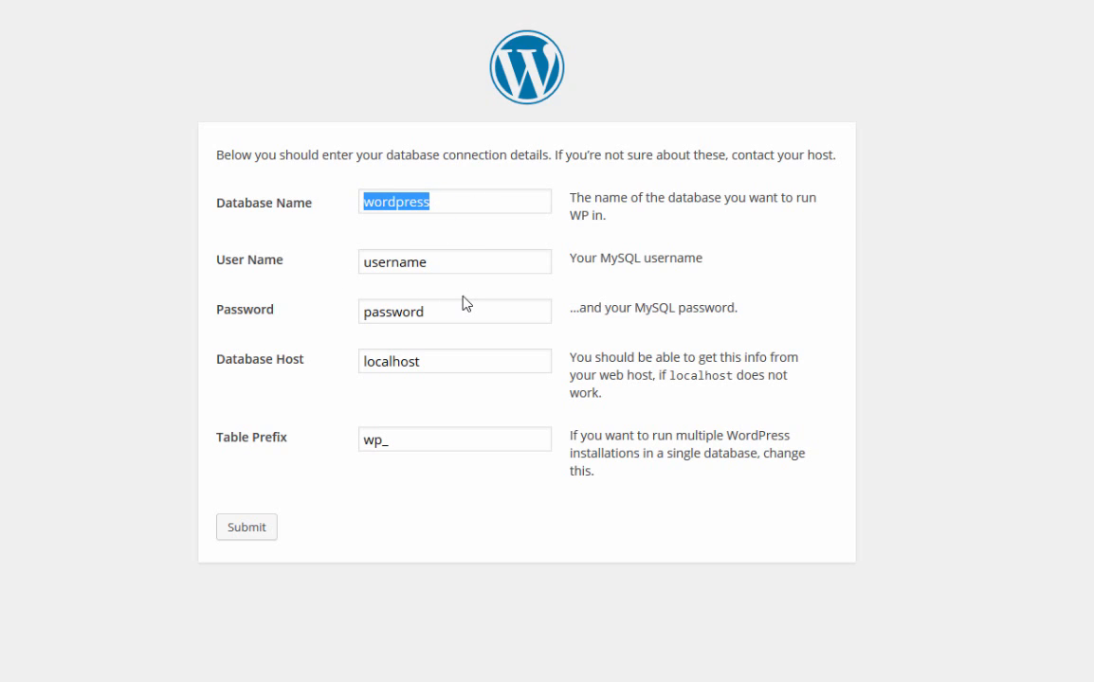
pyautogui.write('stage')
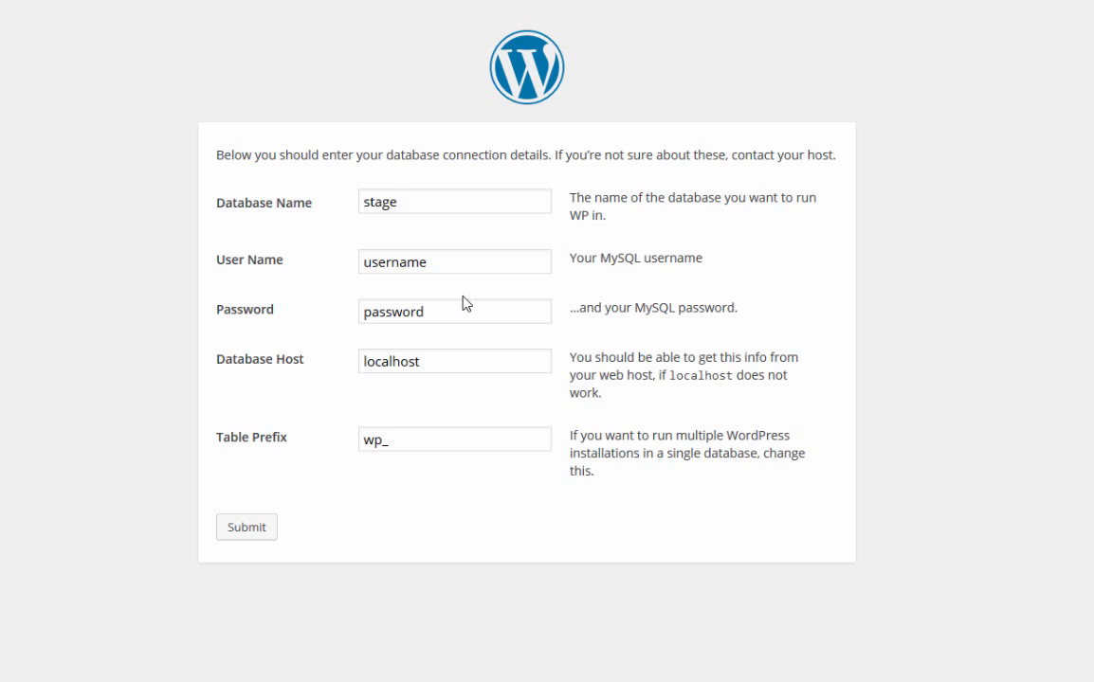
pyautogui.press('Tab')
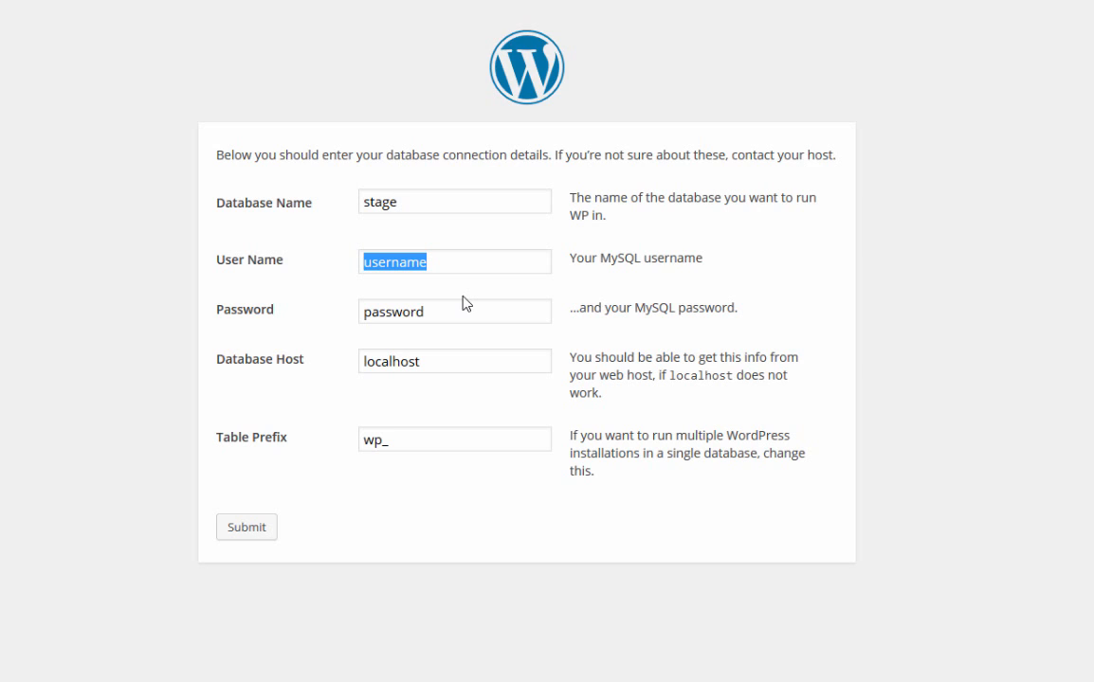
pyautogui.write('stageuser')
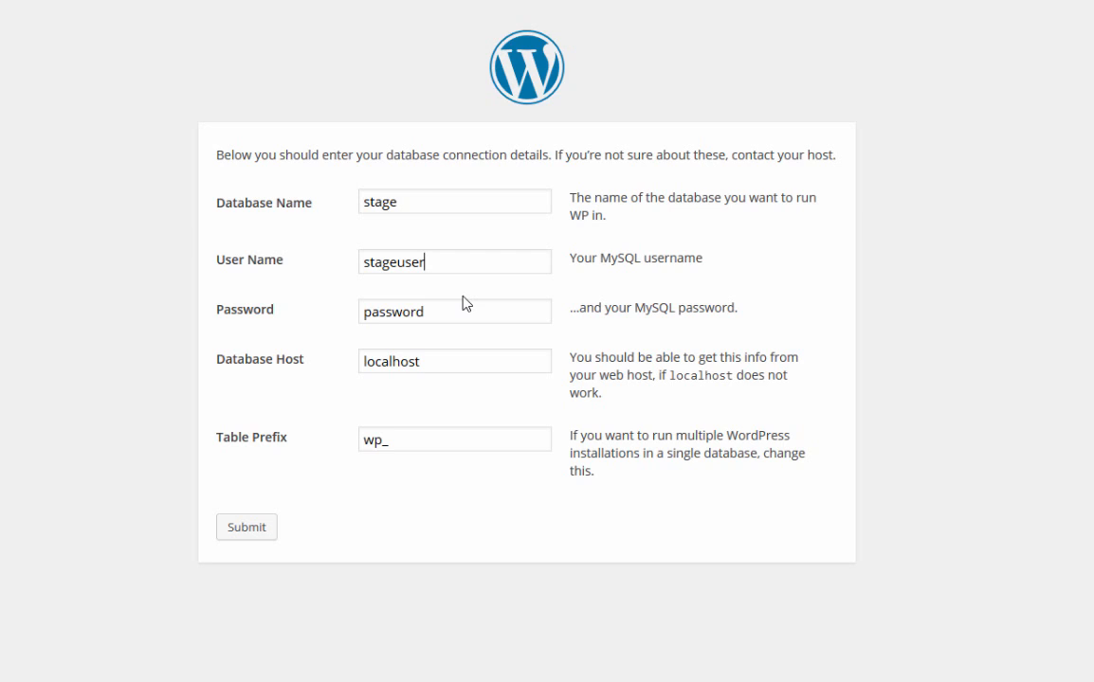
pyautogui.press('Tab')
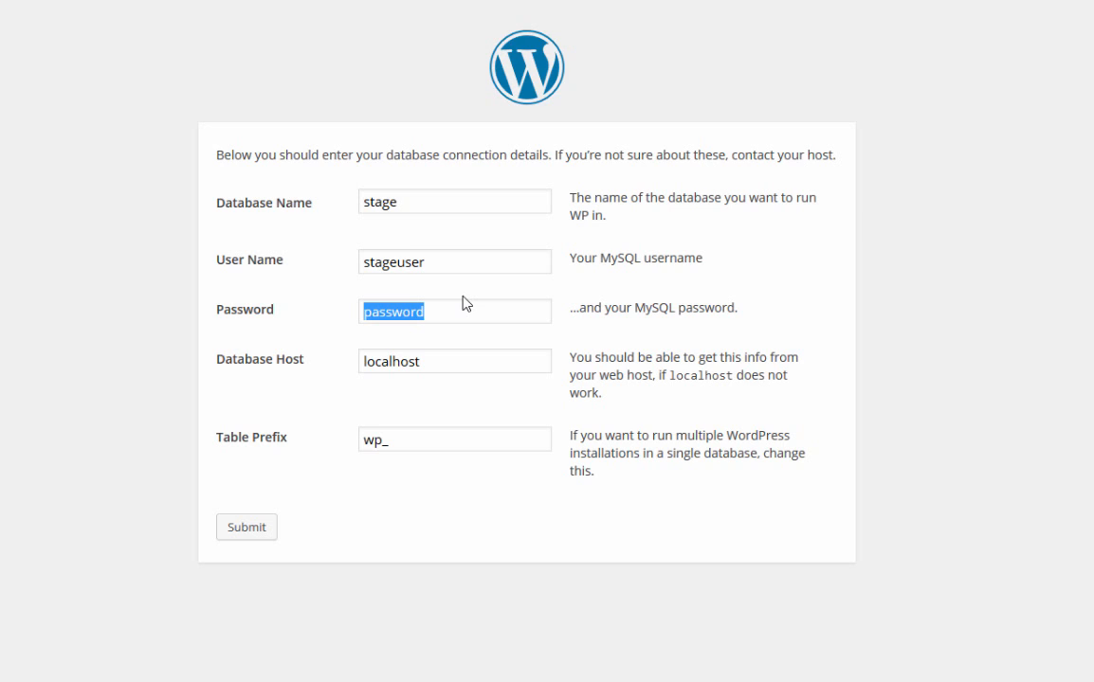
pyautogui.write('p@$$')
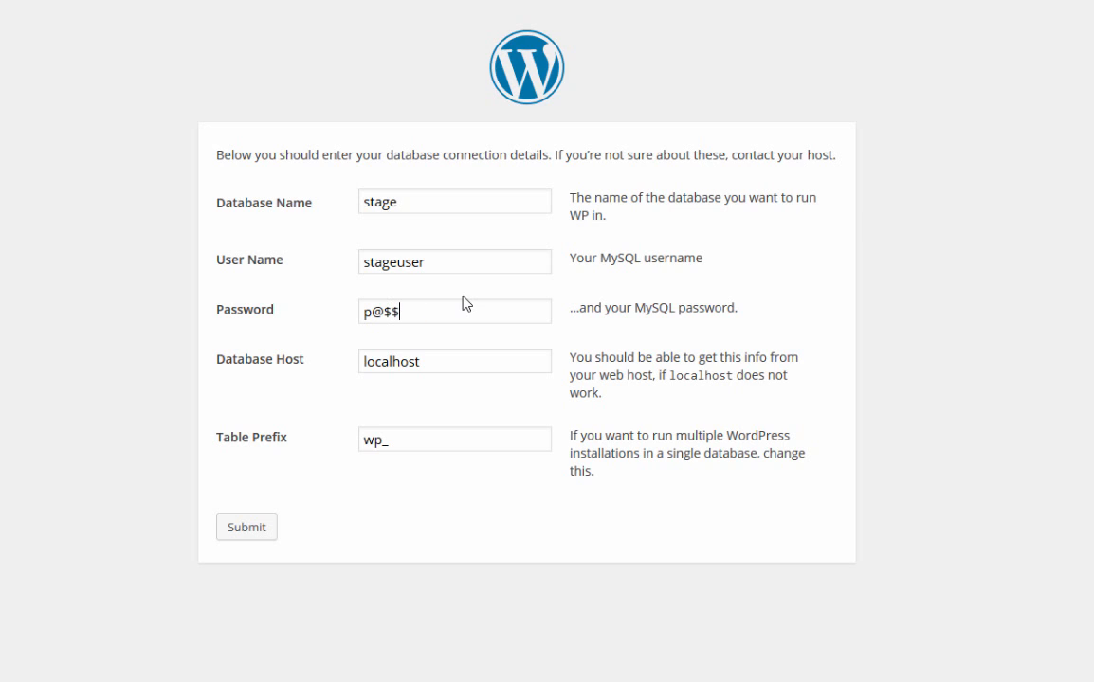
pyautogui.write('w0rd')
pyautogui.press('Tab')
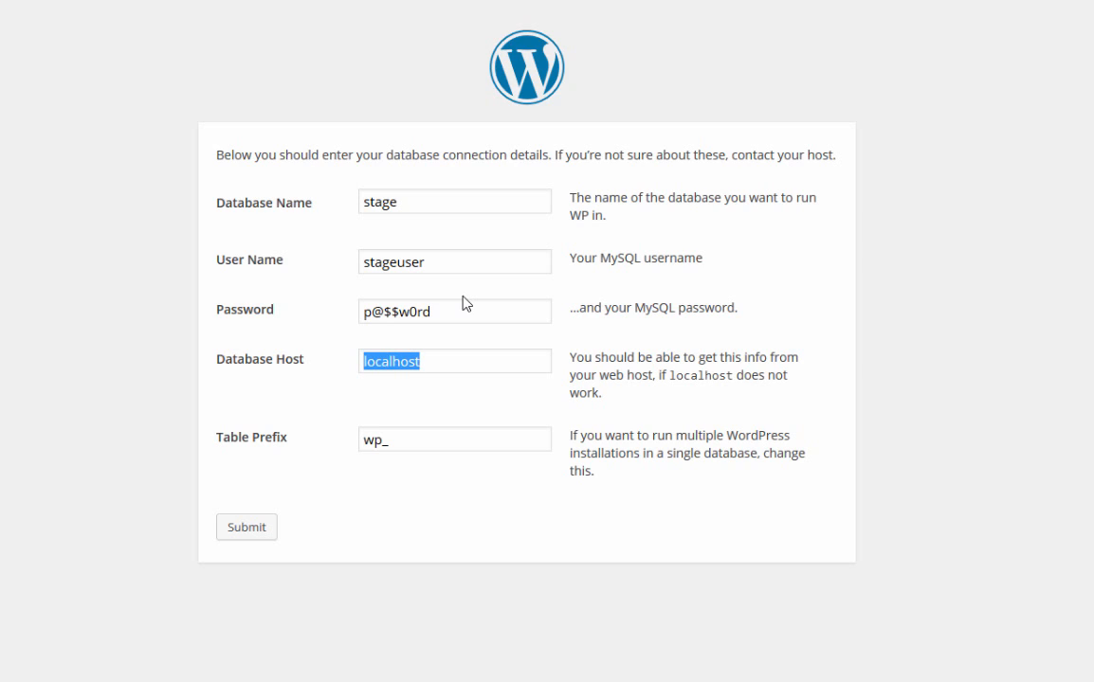
pyautogui.click(451, 363)
# Change the table prefix from wp_ to st_ and submit the connection details
pyautogui.click(390, 442)
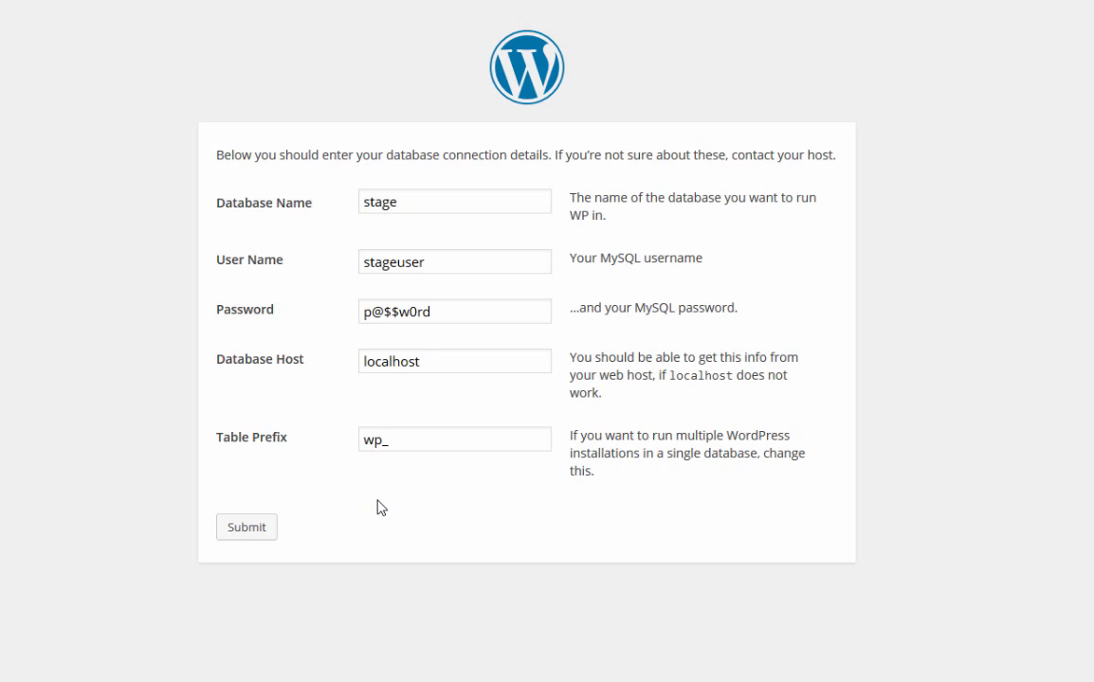
pyautogui.moveTo(382, 441); pyautogui.dragTo(344, 446)
pyautogui.click(390, 442)
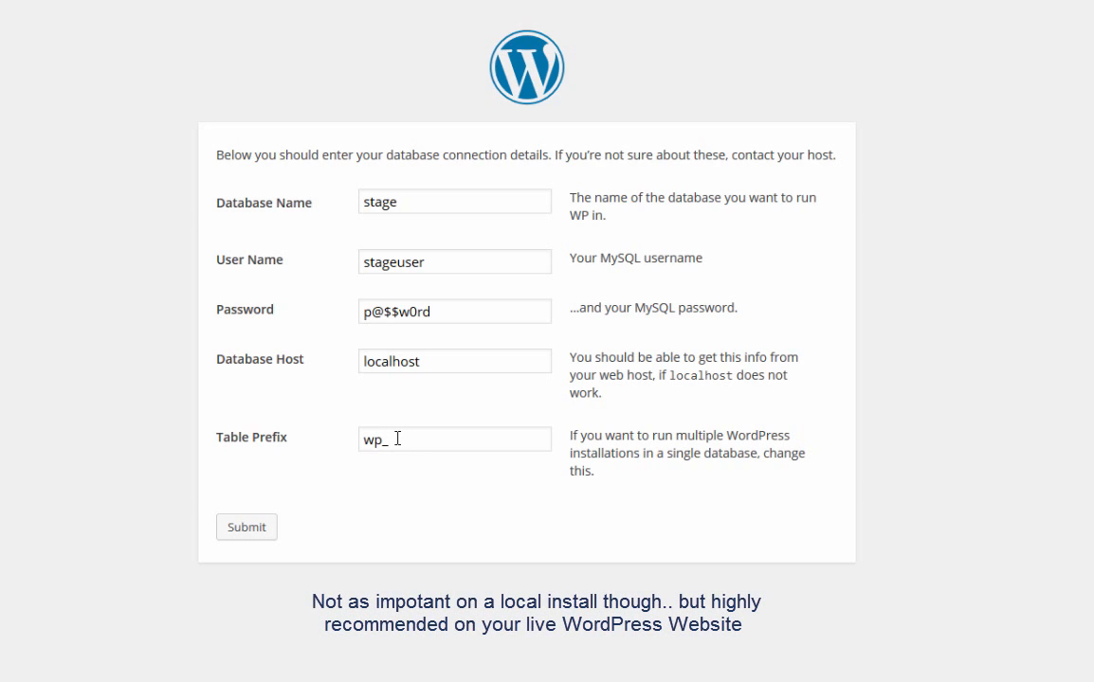
pyautogui.moveTo(380, 441); pyautogui.dragTo(363, 442)
pyautogui.write('st_')
pyautogui.click(390, 440)
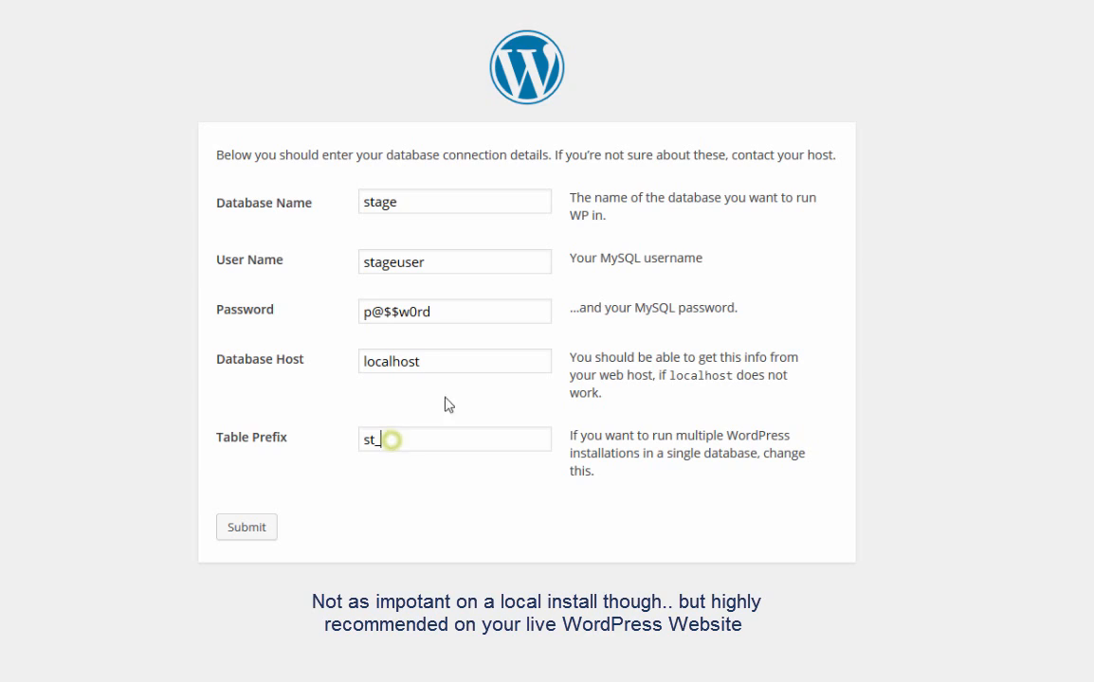
pyautogui.click(370, 202)
pyautogui.click(391, 441)
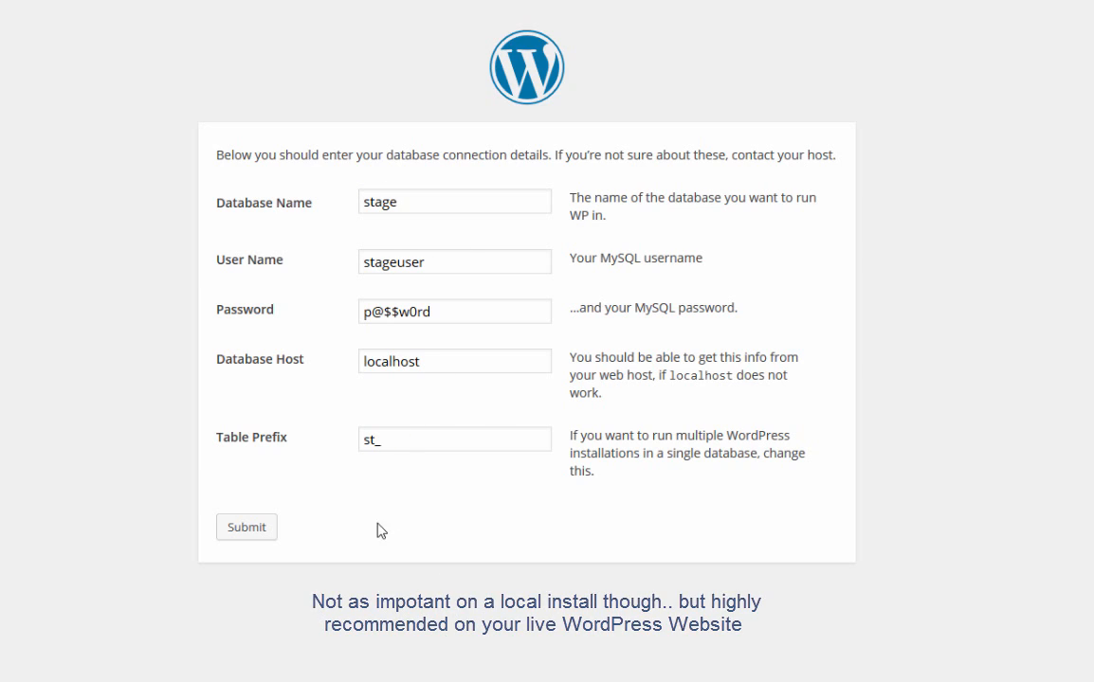
pyautogui.moveTo(376, 439); pyautogui.dragTo(364, 439)
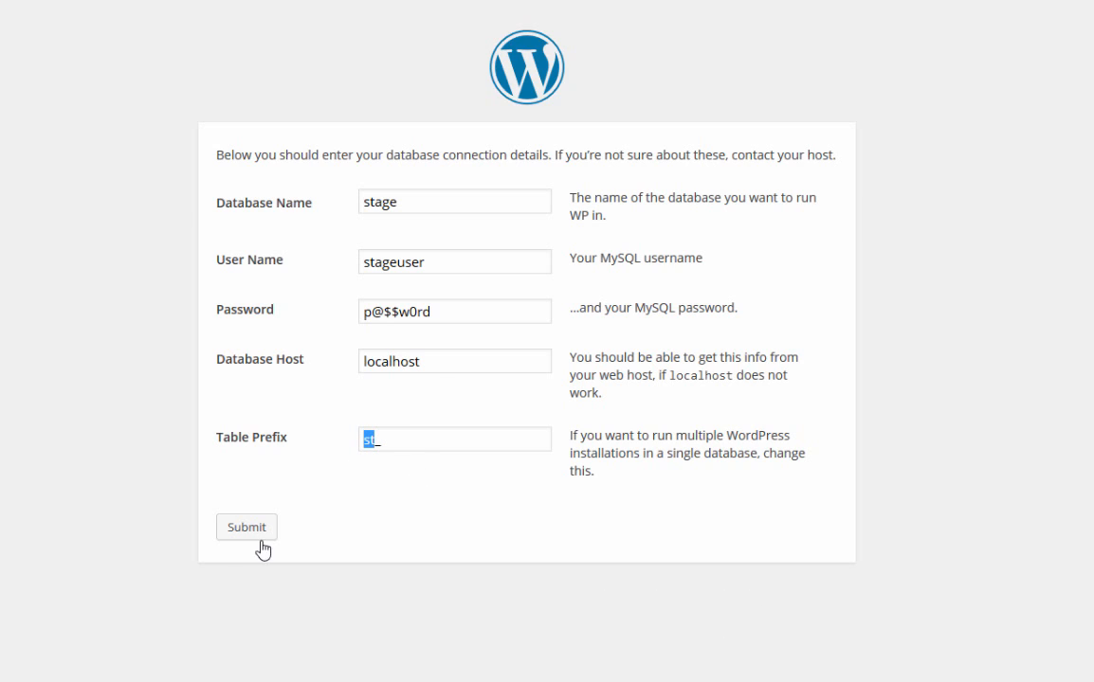
pyautogui.click(447, 442)
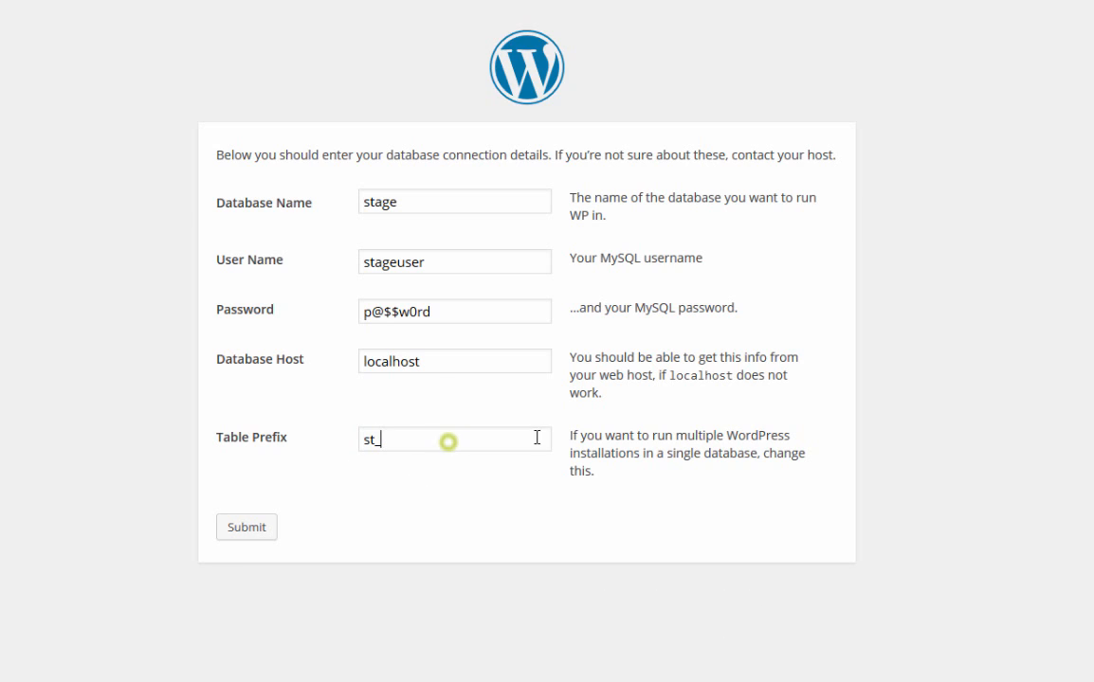
pyautogui.click(236, 528)
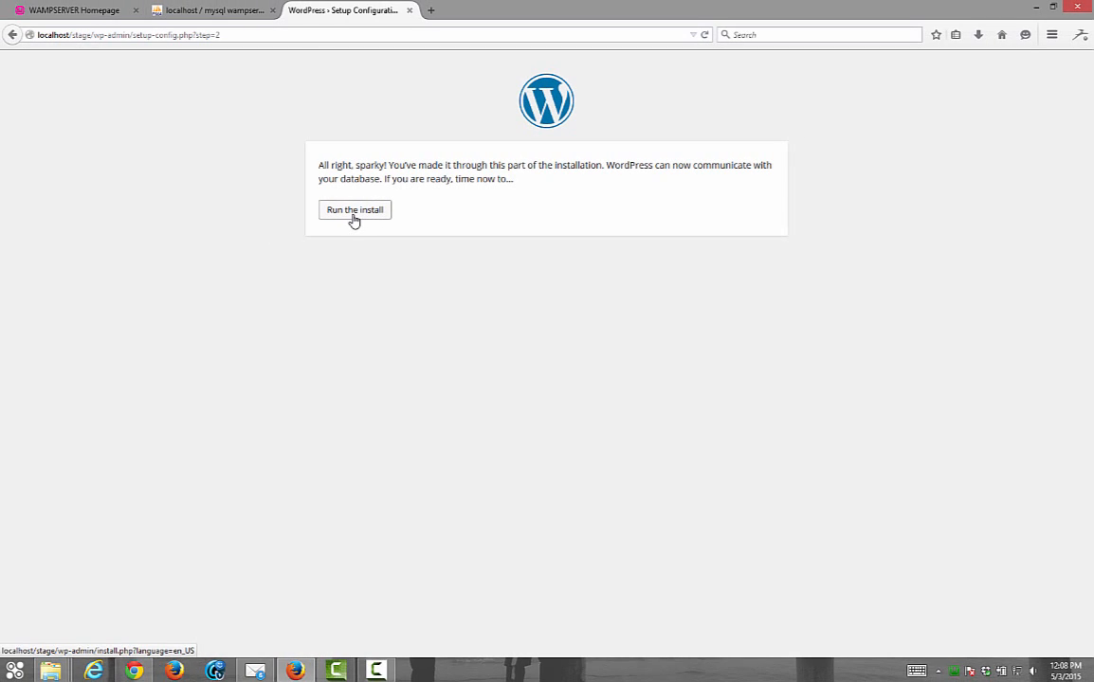
# Run the install and enter site title Stage and the admin username
pyautogui.click(353, 218)
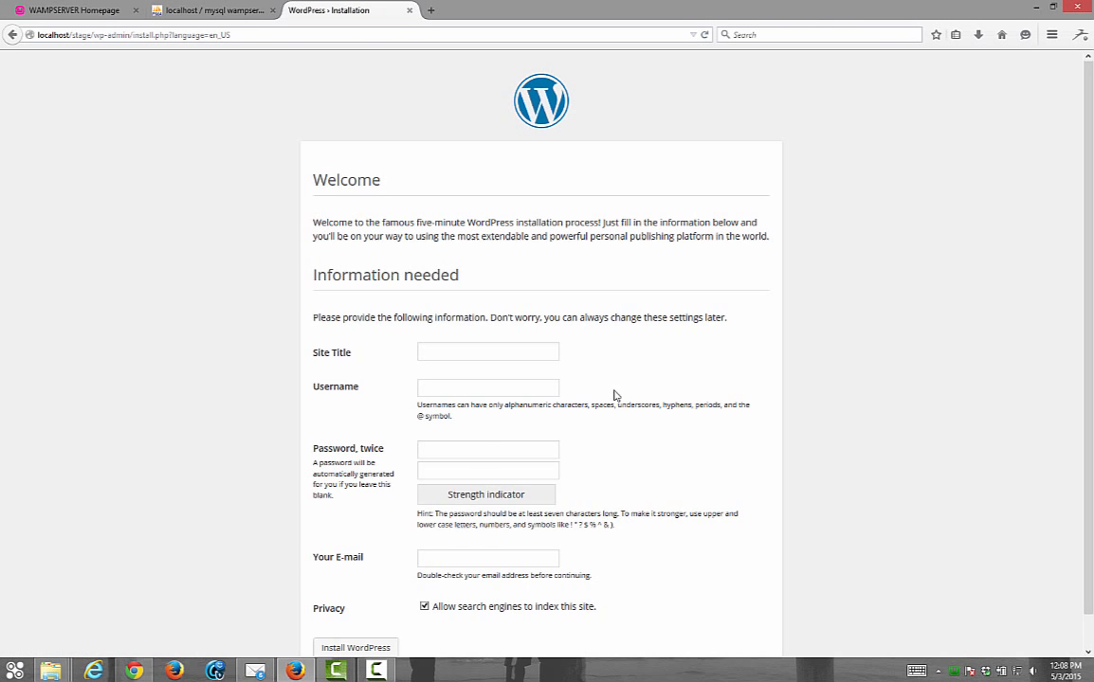
pyautogui.scroll(-1, 626, 397)
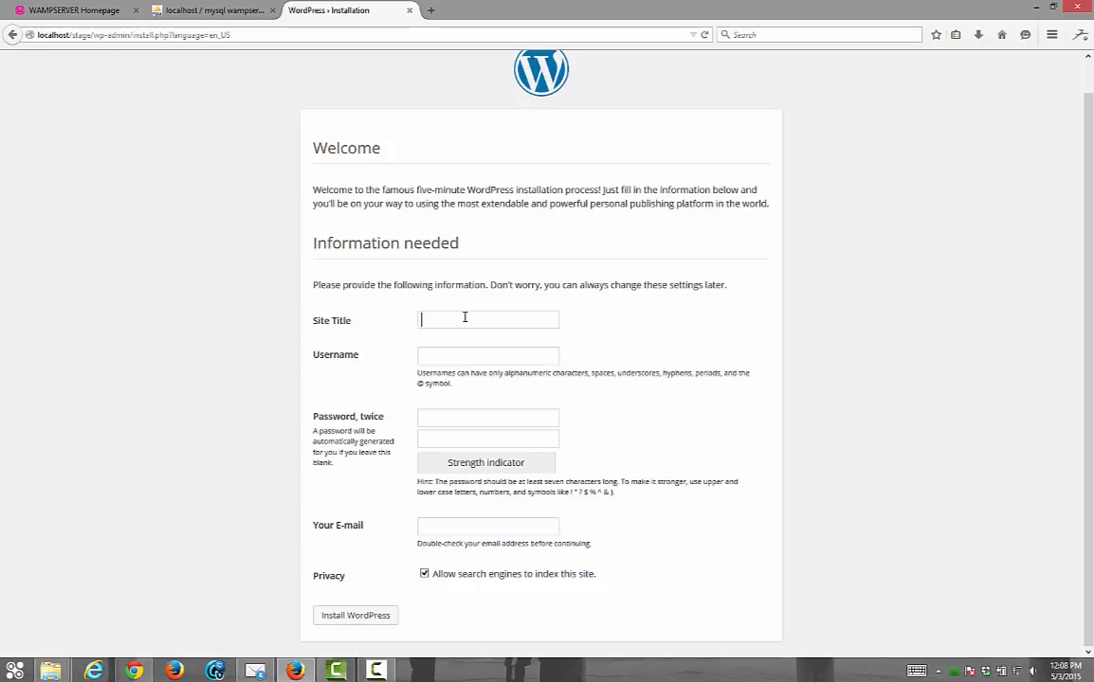
pyautogui.write('Stag')
pyautogui.write('hsnyc')
# Set and confirm the admin password, add the admin e-mail, disable search indexing, and install
pyautogui.press('Tab')
pyautogui.write('pa')
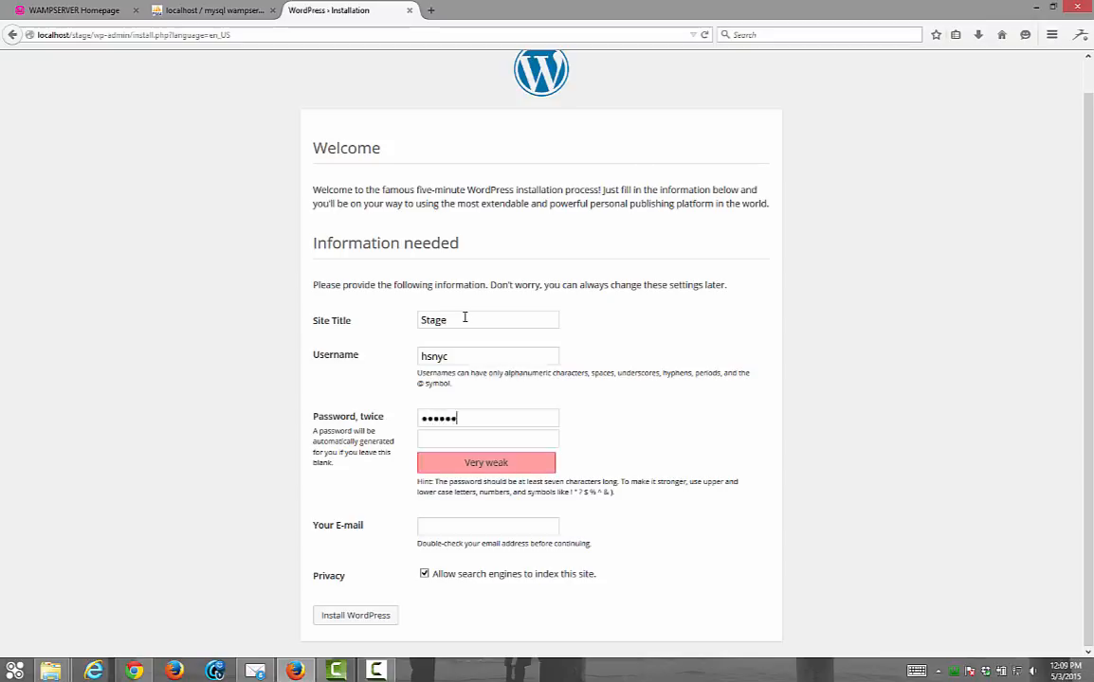
pyautogui.write('•••••••')
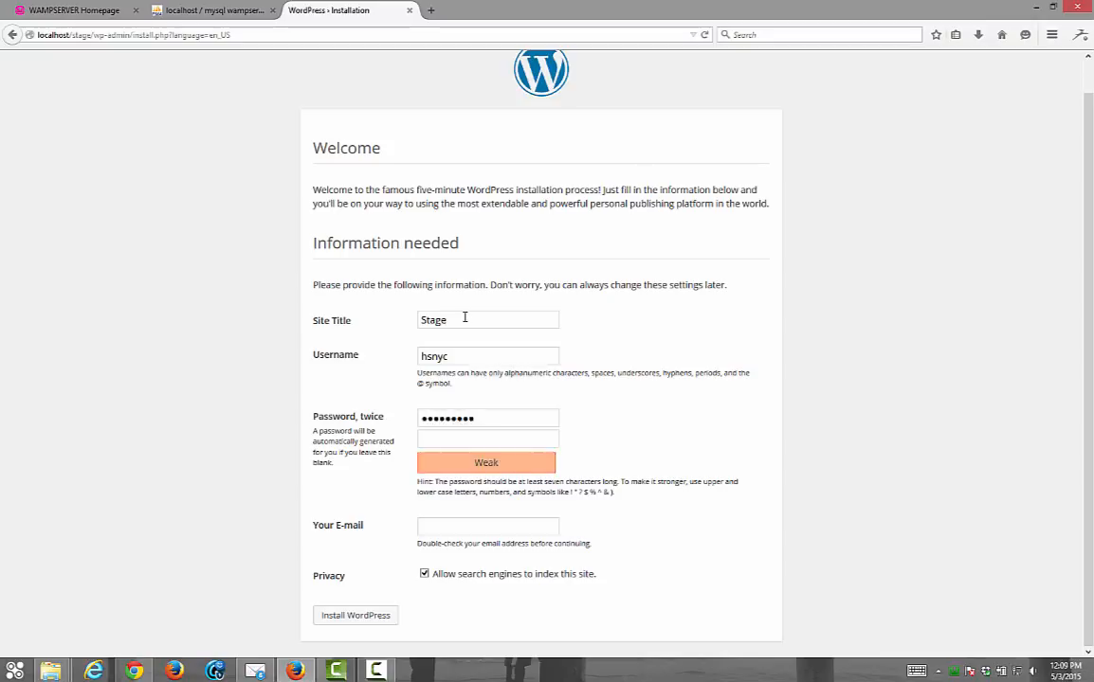
pyautogui.write('••')
pyautogui.press('Tab')
pyautogui.write('•')
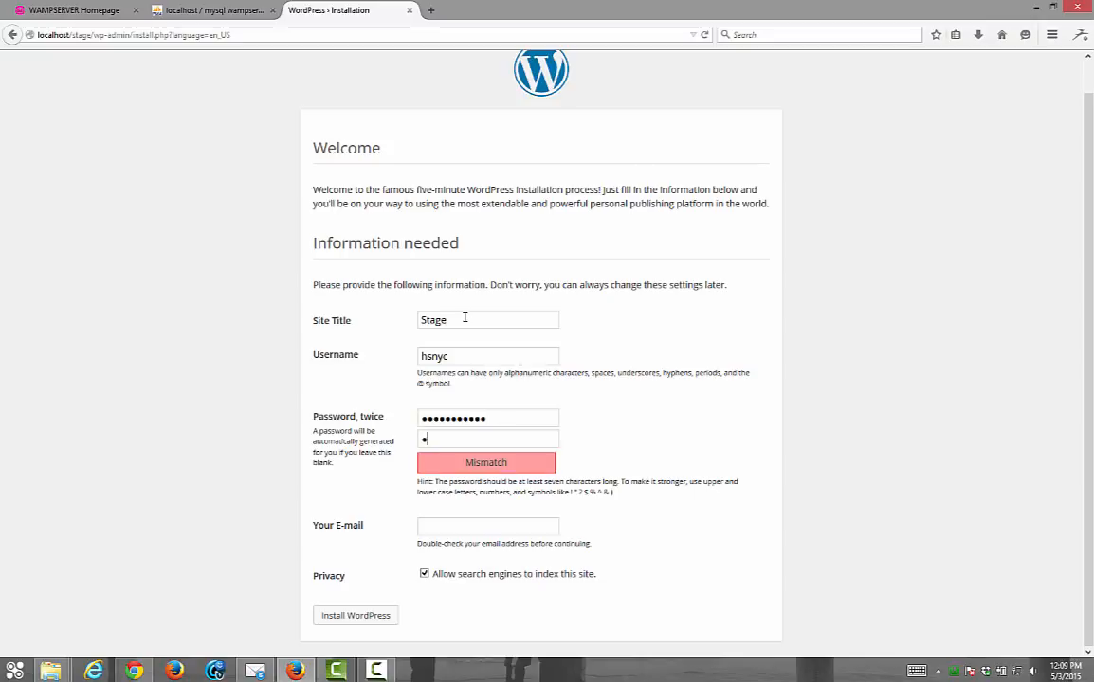
pyautogui.write('••••••••')
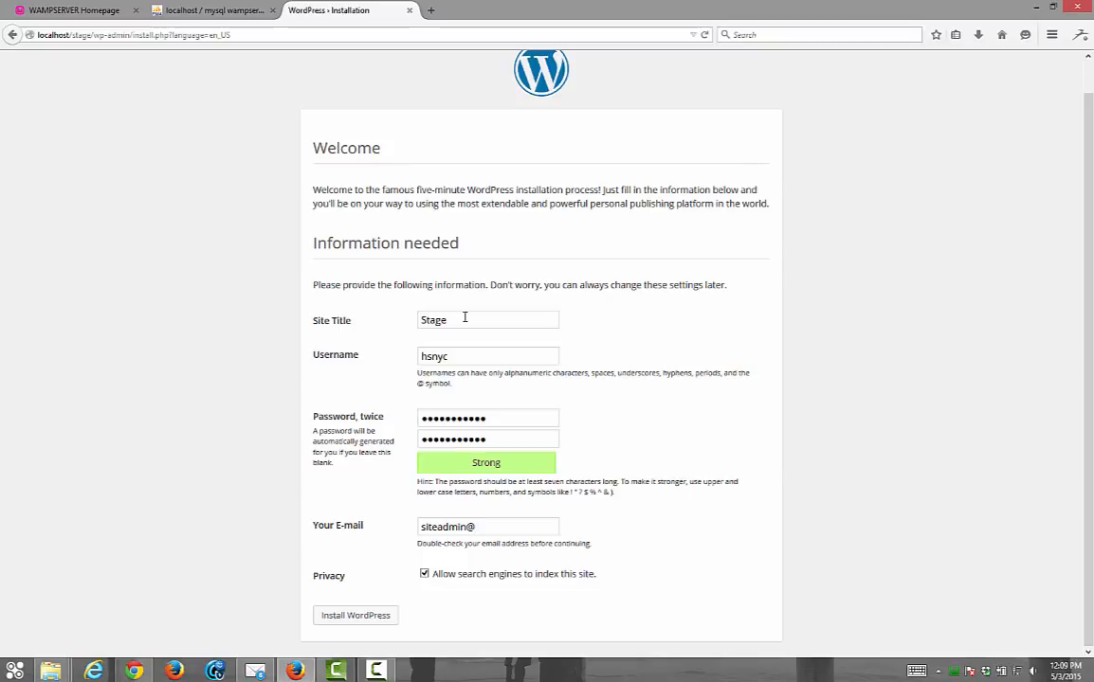
pyautogui.click(424, 576)
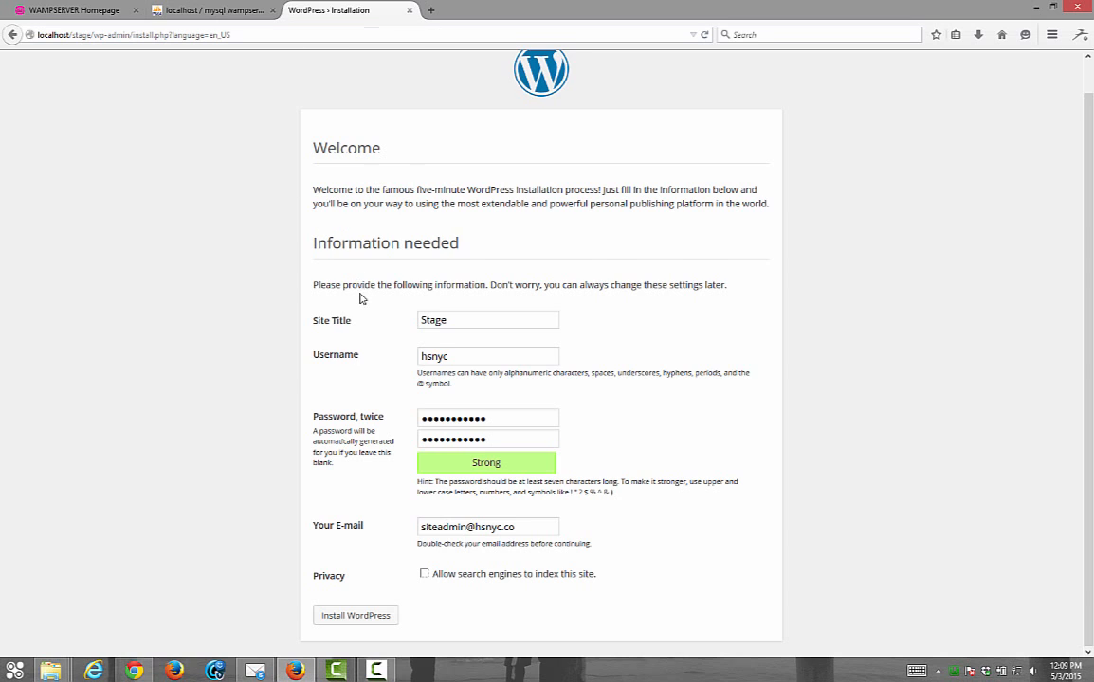
pyautogui.scroll(1, 408, 262)
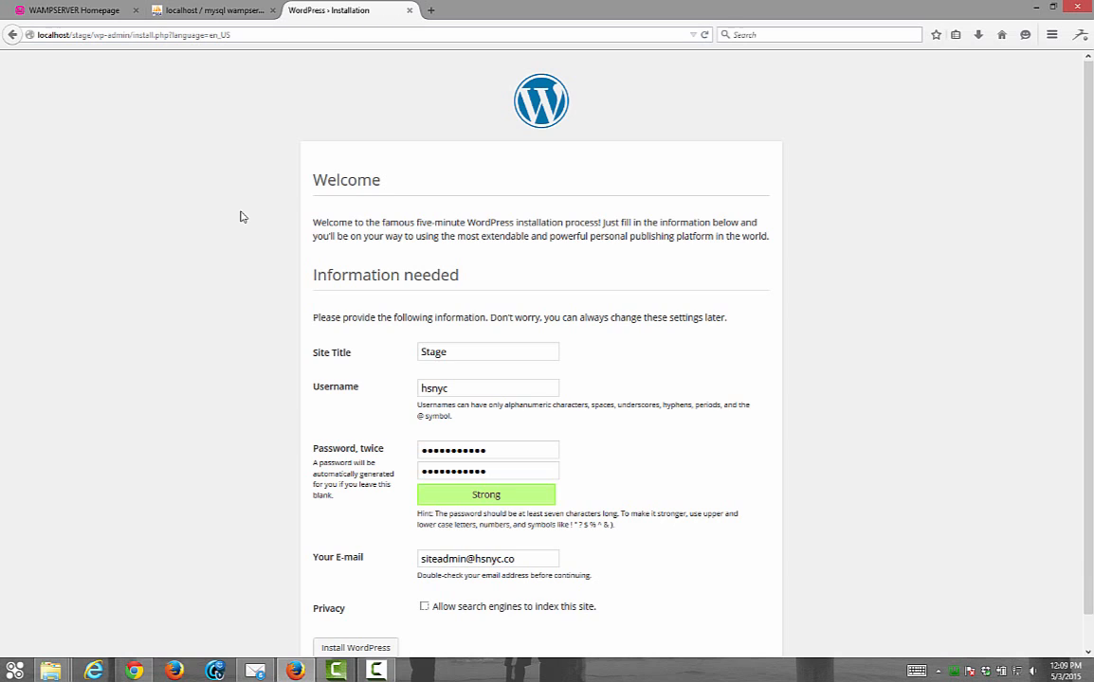
pyautogui.scroll(-1, 237, 232)
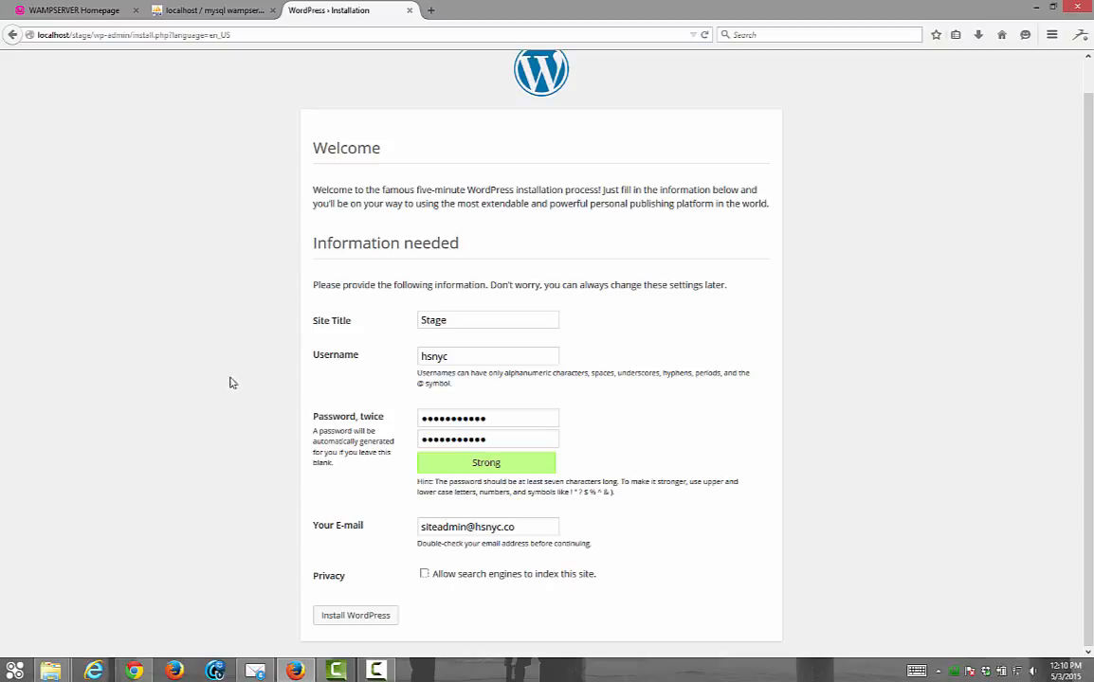
pyautogui.click(370, 622)
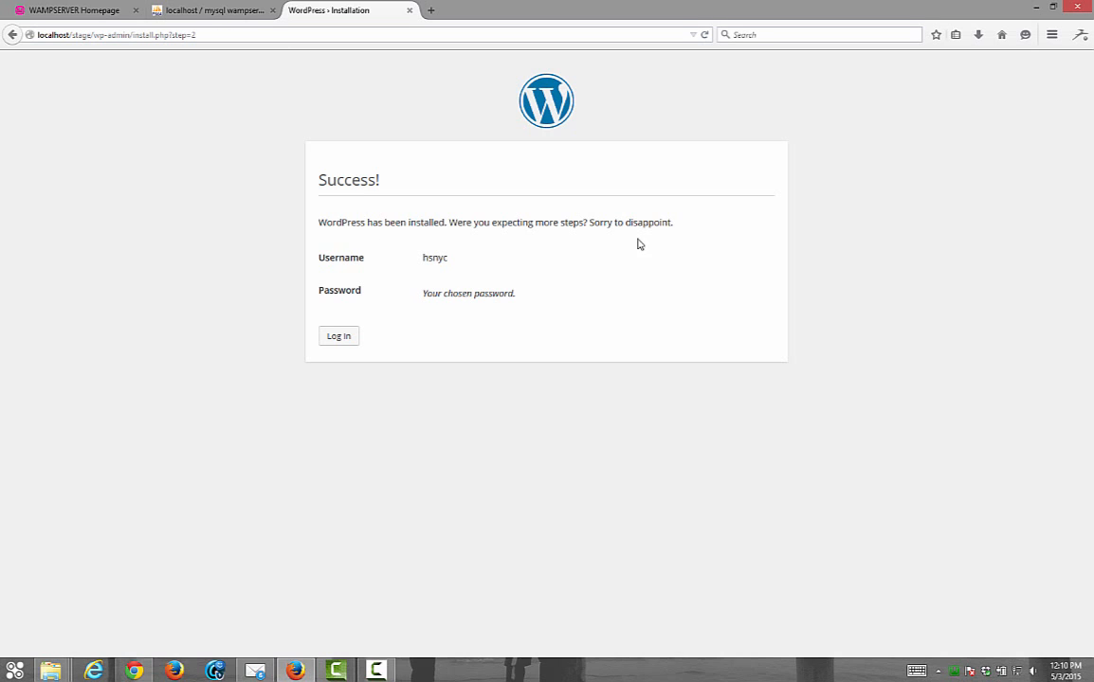
# Log in with the new admin username and password to reach the Dashboard
pyautogui.click(351, 339)
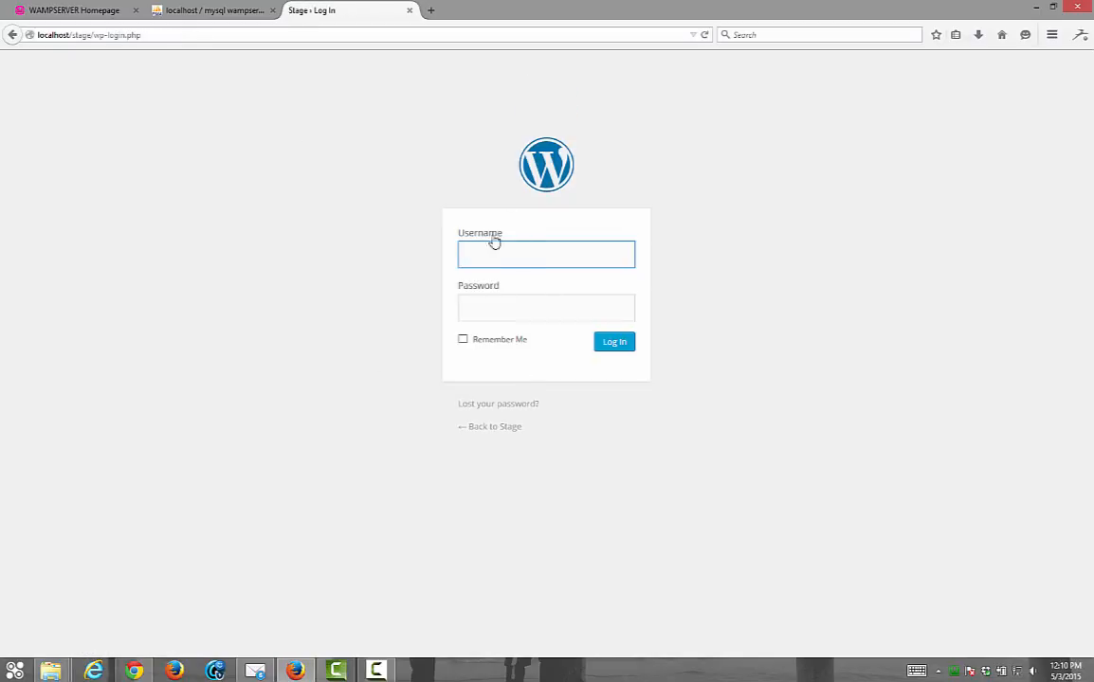
pyautogui.click(509, 252)
pyautogui.write('hsnyc')
pyautogui.press('Tab')
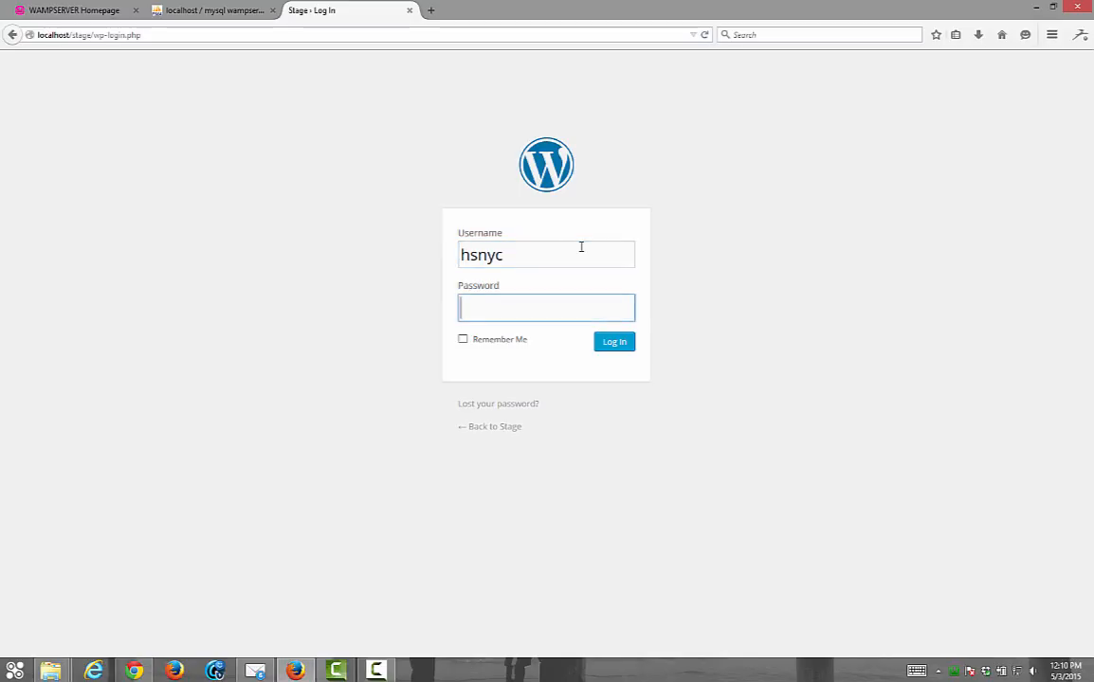
pyautogui.write('•••••••••••')
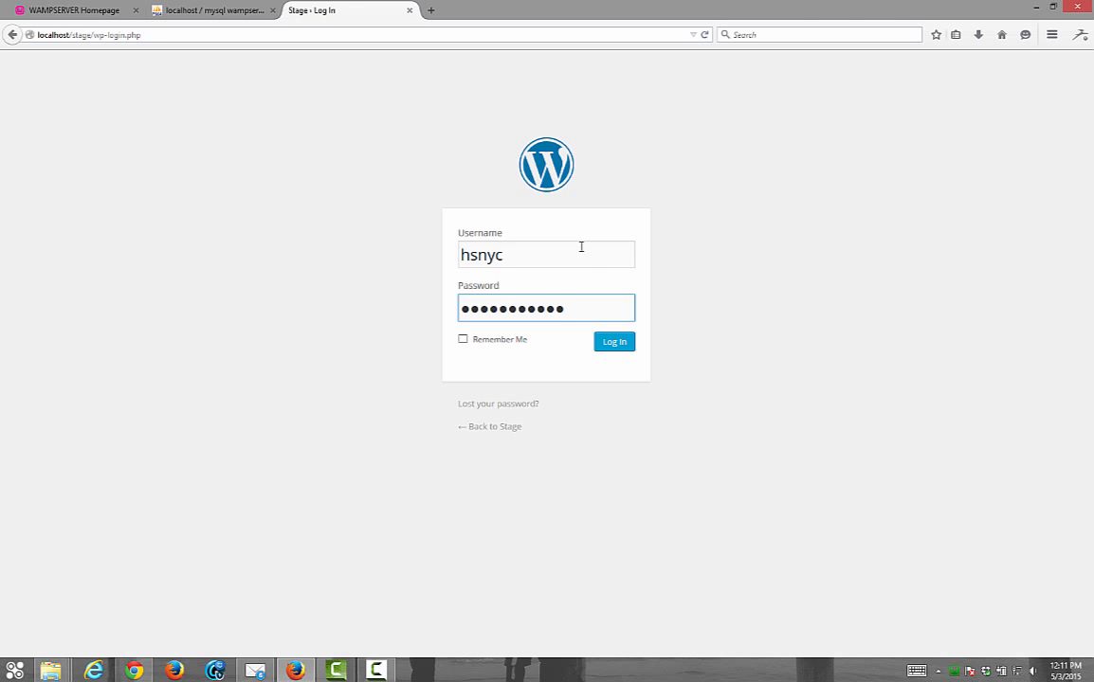
pyautogui.click(614, 343)
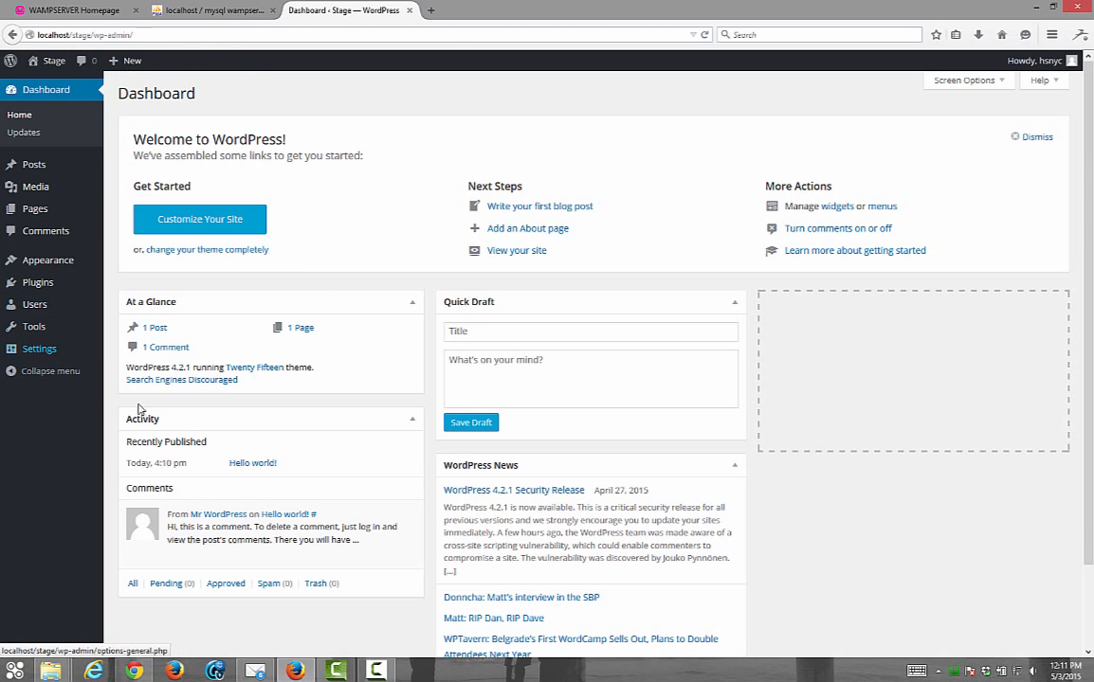
# Click into the Quick Draft content box on the Dashboard
pyautogui.click(488, 337)
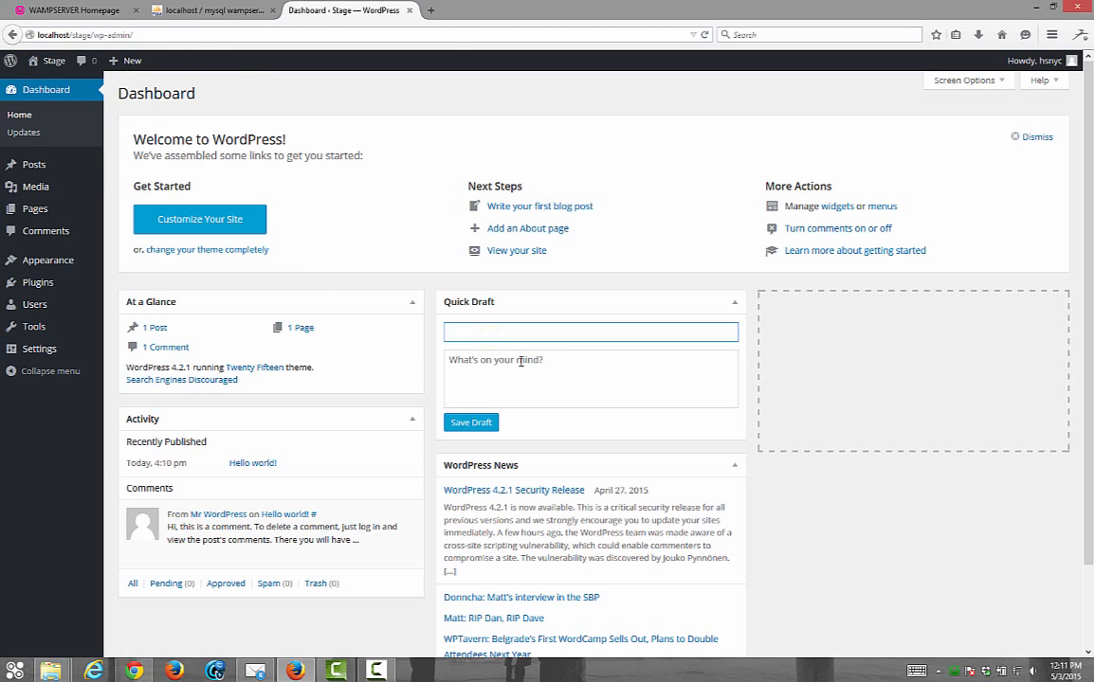
pyautogui.click(522, 359)
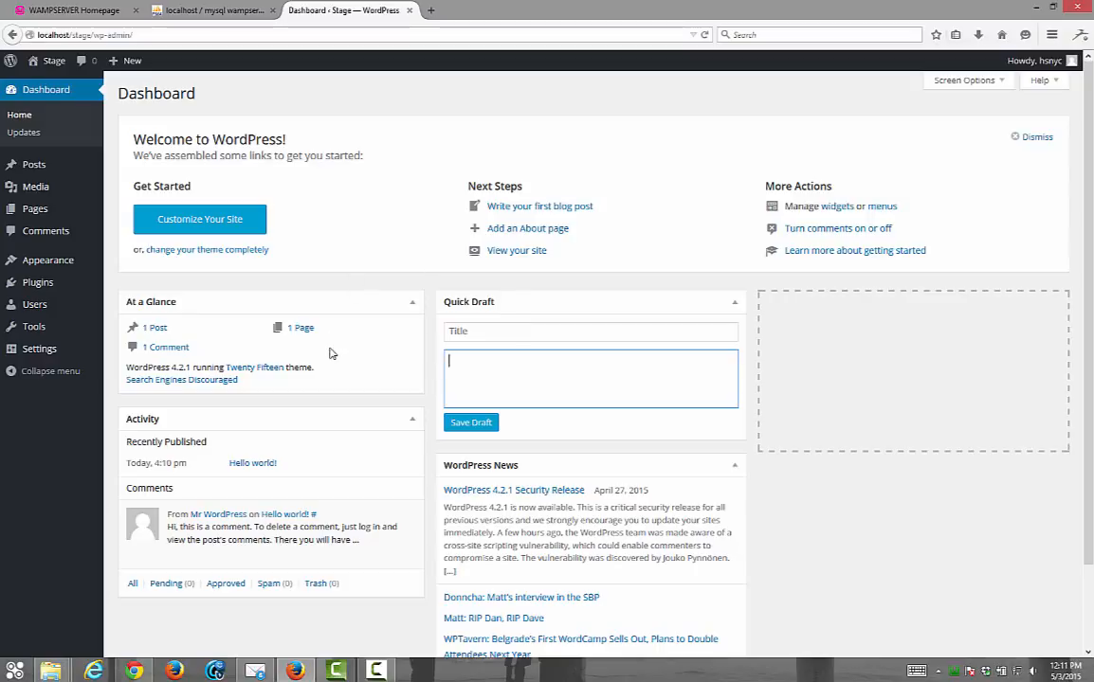
pyautogui.click(455, 331)
pyautogui.click(467, 359)
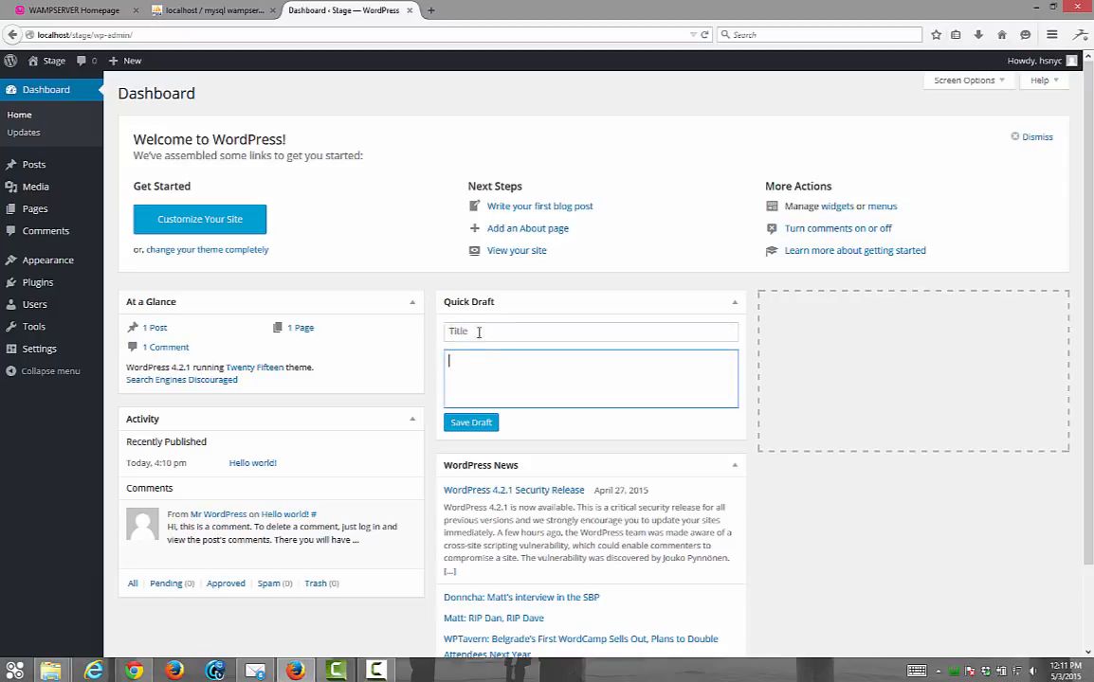
# Open the Stage site's front page in a new tab, view it, then return to the Dashboard
pyautogui.moveTo(47, 60)
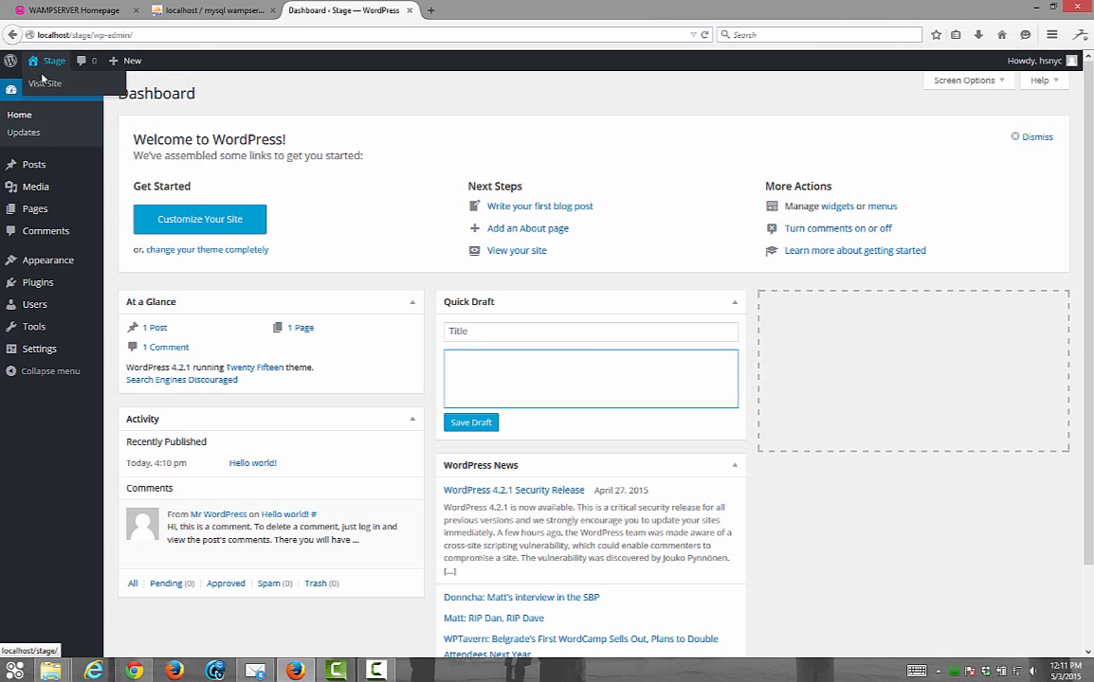
pyautogui.rightClick(42, 83)
pyautogui.click(67, 92)
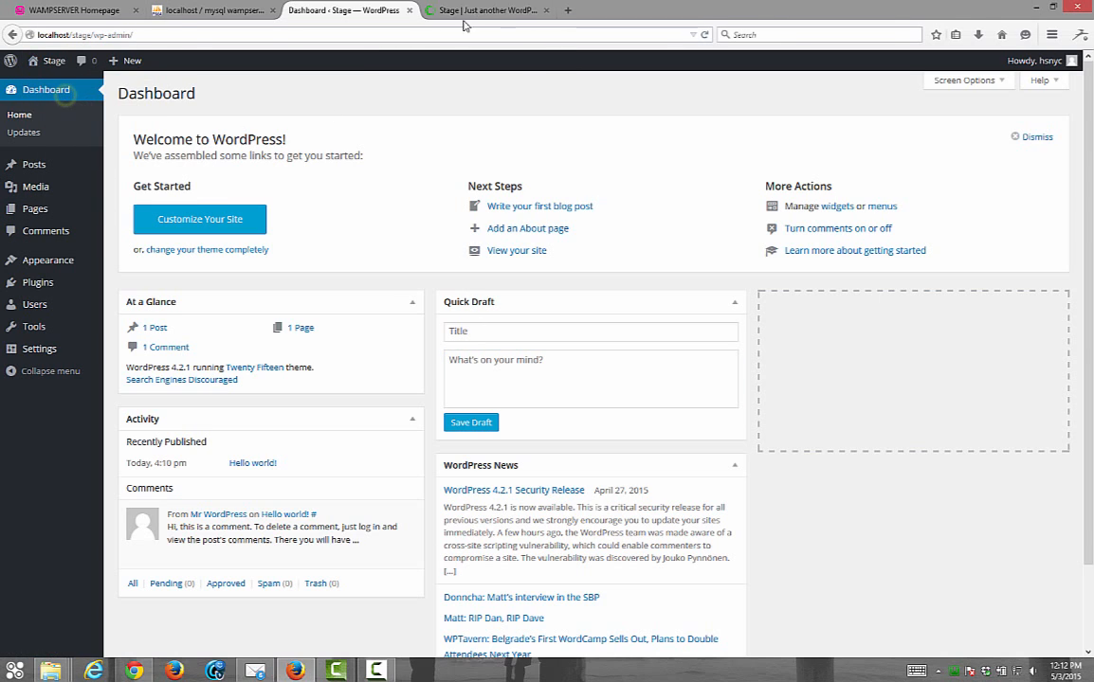
pyautogui.click(464, 13)
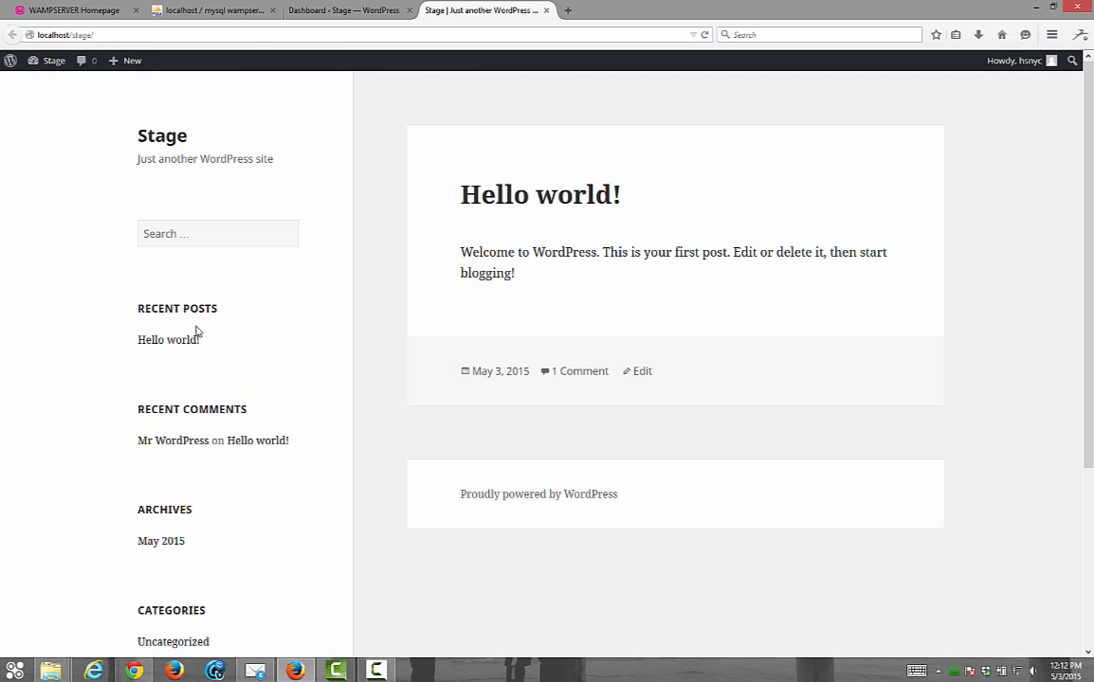
pyautogui.click(296, 15)
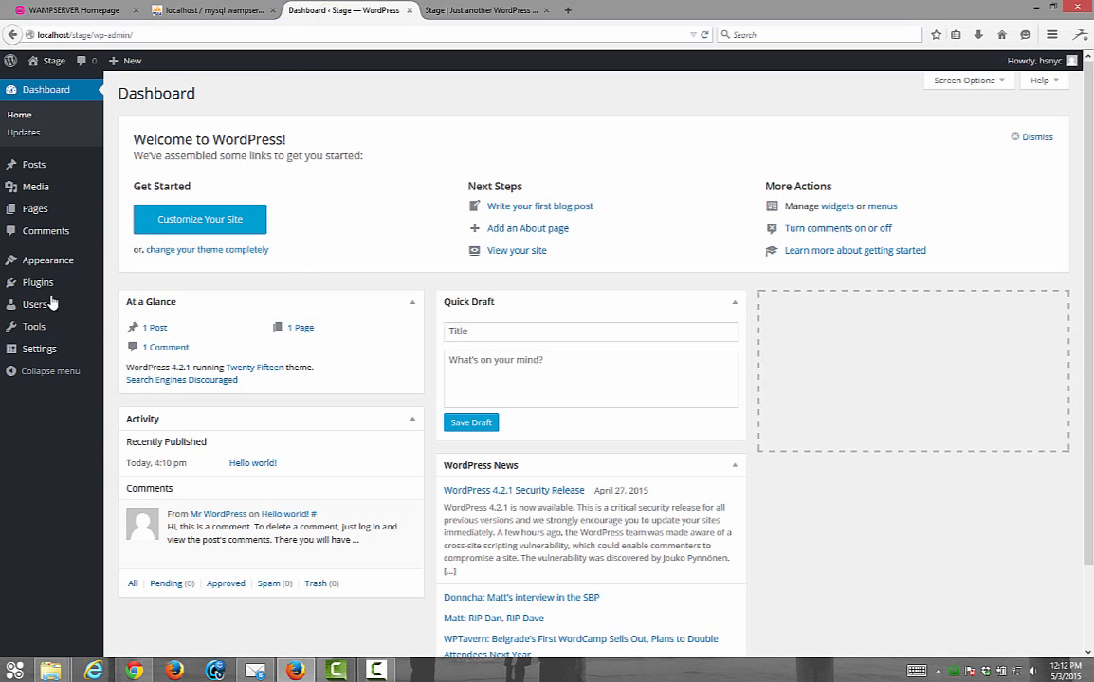